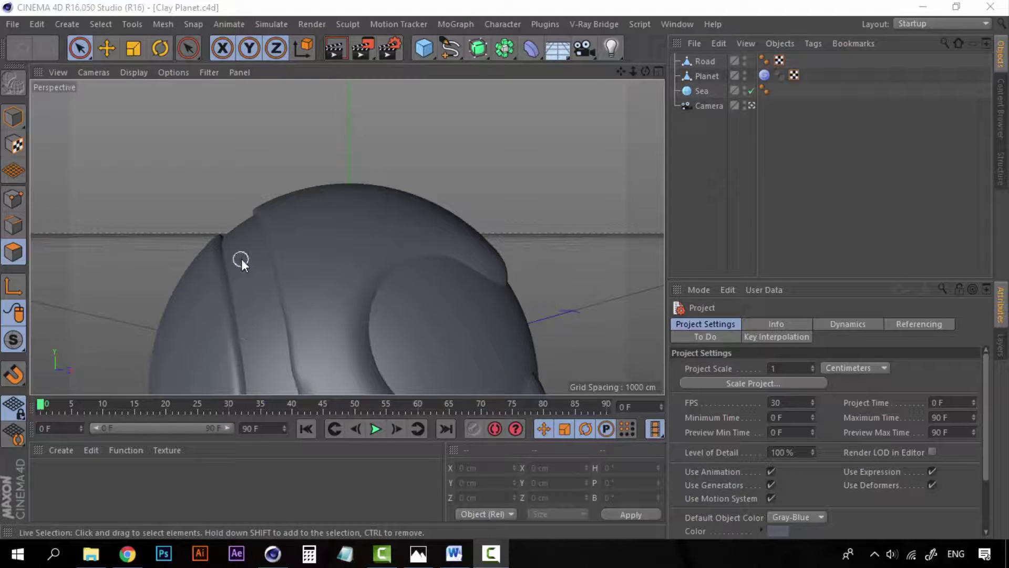
# - Check the Clay Planet reference, return to Cinema 4D and bring up the File menu
pyautogui.click(418, 553)
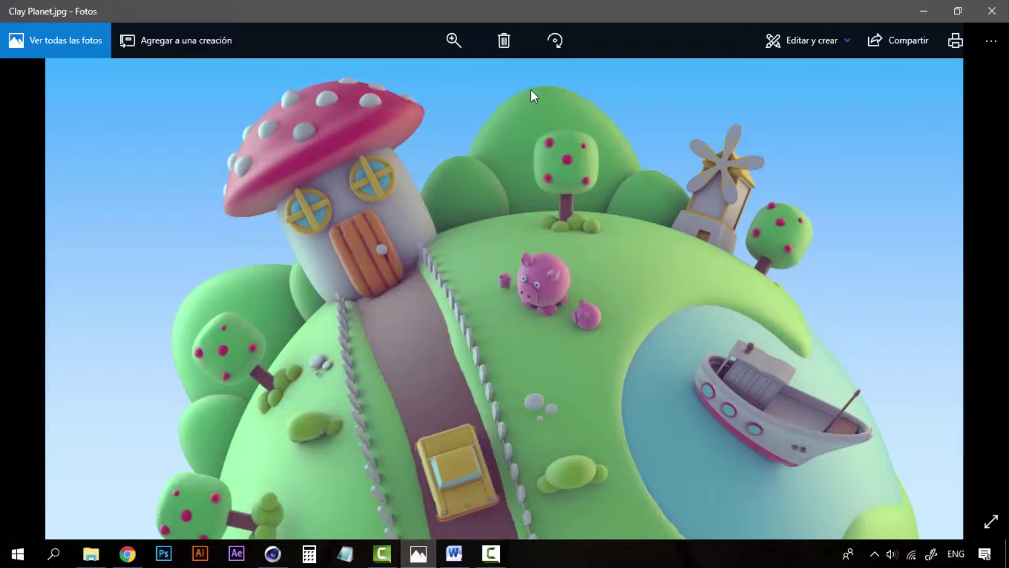
pyautogui.click(924, 10)
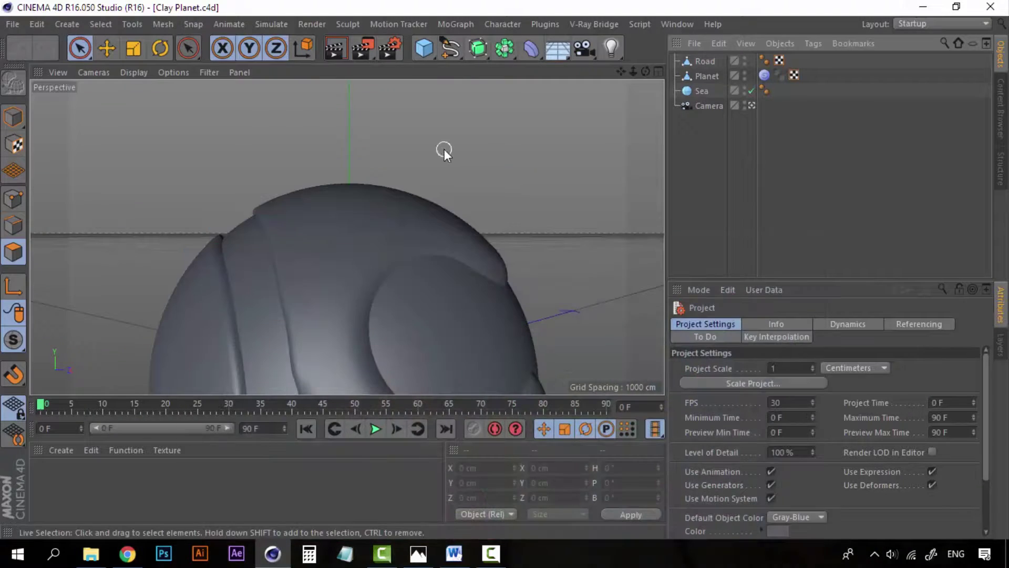
pyautogui.click(12, 24)
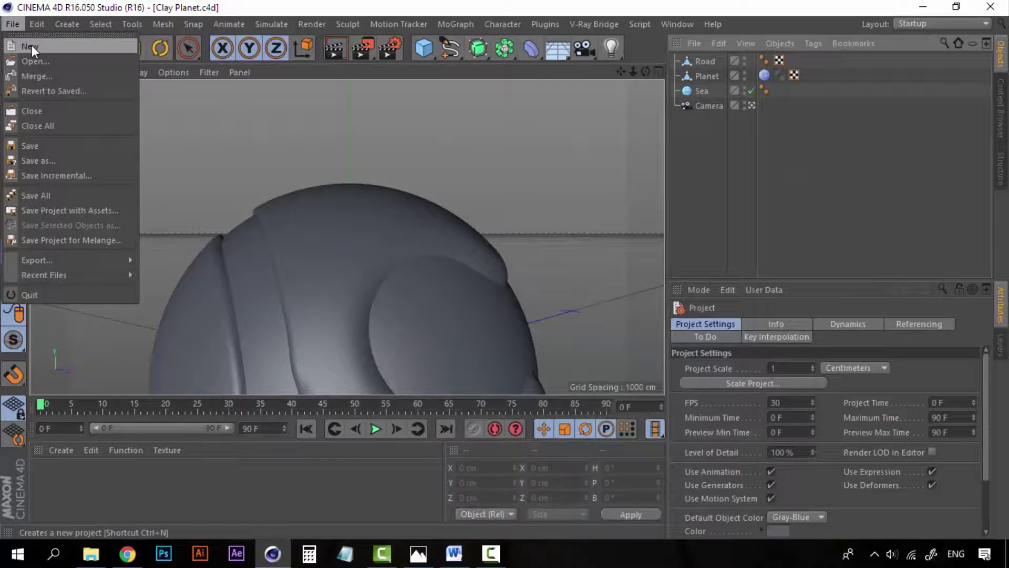
pyautogui.click(721, 147)
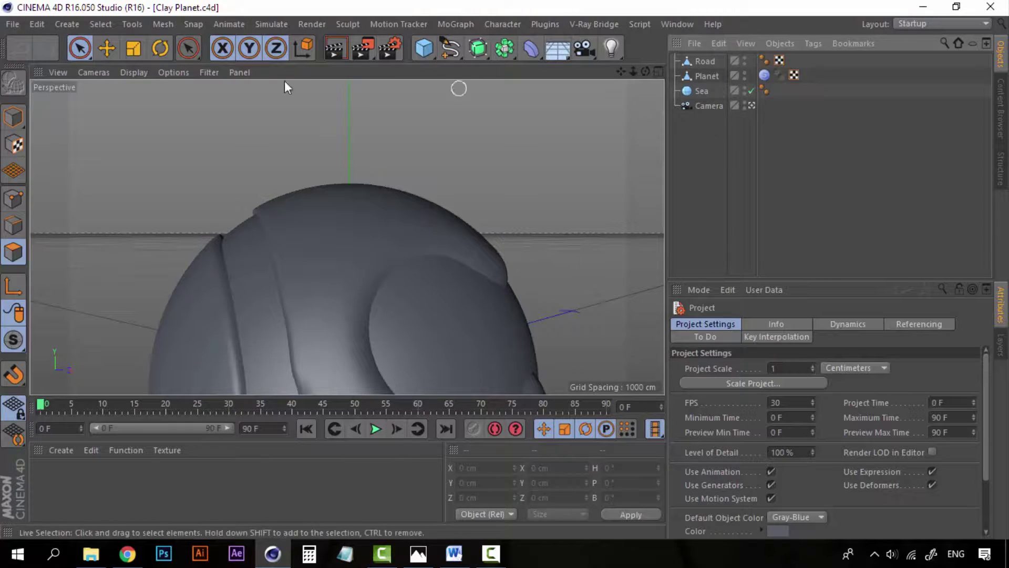
pyautogui.click(12, 26)
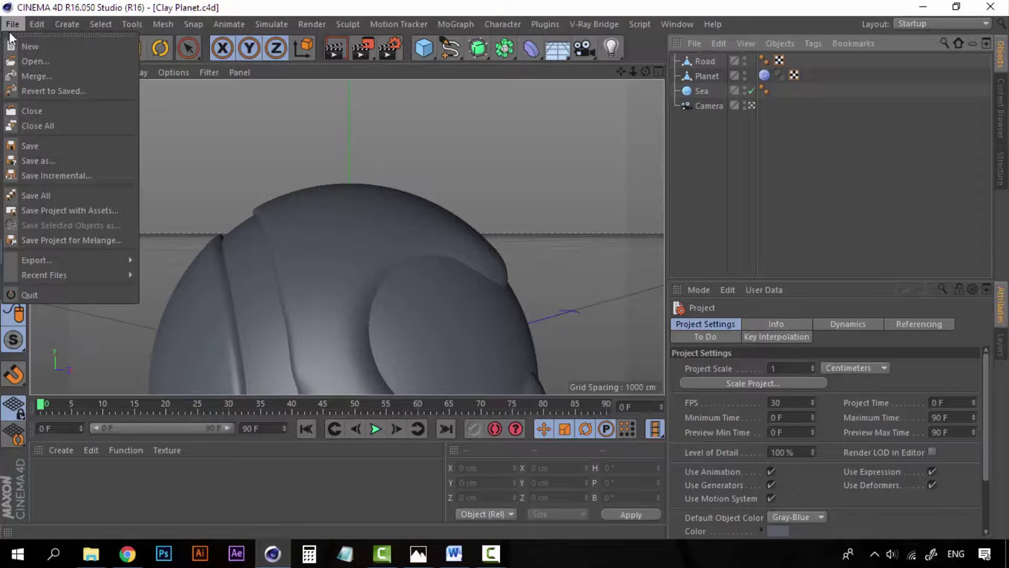
# - Start a new empty project with a default 200 cm cube and orbit around it
pyautogui.click(44, 45)
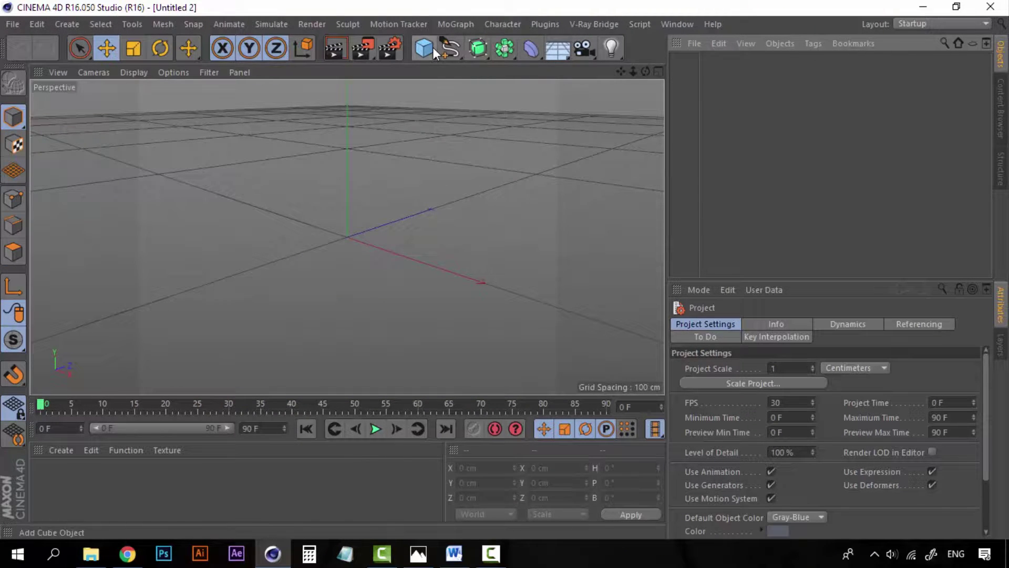
pyautogui.click(420, 50)
pyautogui.moveTo(299, 252)
pyautogui.keyDown('alt'); pyautogui.mouseDown()
pyautogui.moveTo(391, 233)
pyautogui.moveTo(383, 249)
pyautogui.moveTo(281, 273)
pyautogui.moveTo(281, 193)
pyautogui.moveTo(320, 224)
pyautogui.moveTo(327, 267)
pyautogui.mouseUp(); pyautogui.keyUp('alt')
pyautogui.scroll(3, 361, 266)
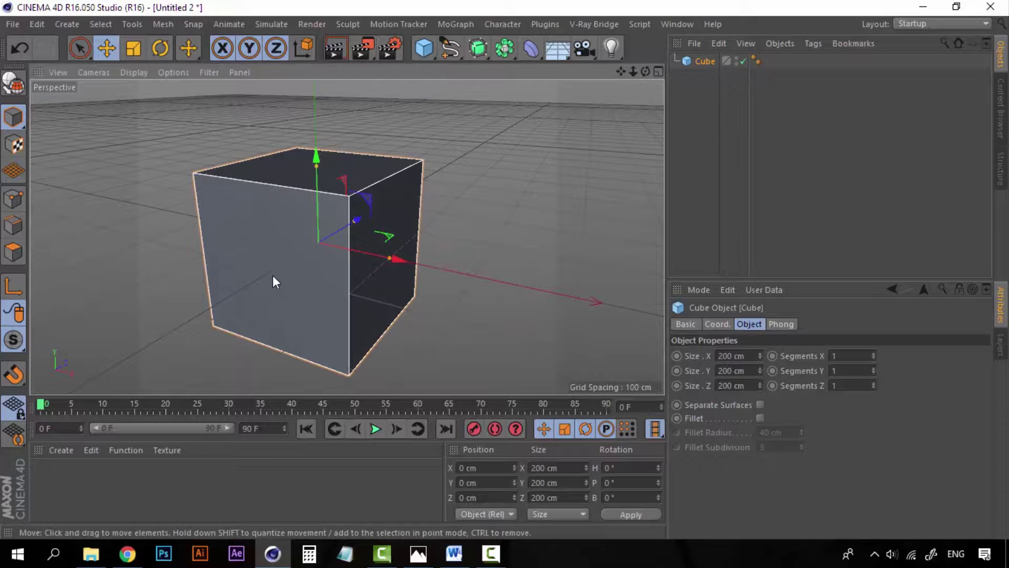
pyautogui.click(684, 143)
pyautogui.keyDown('alt'); pyautogui.moveTo(248, 290); pyautogui.dragTo(272, 278); pyautogui.keyUp('alt')
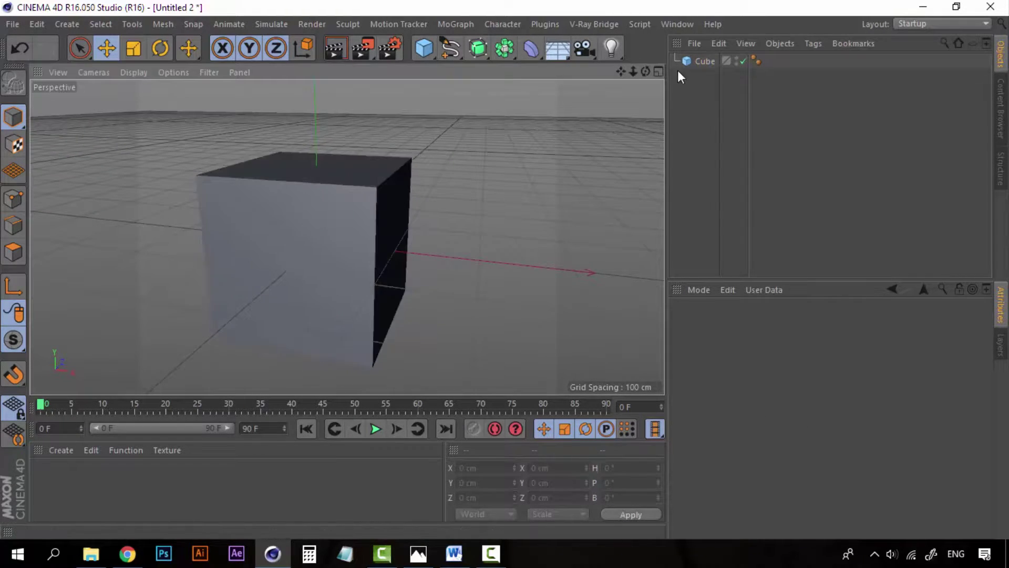
pyautogui.click(699, 61)
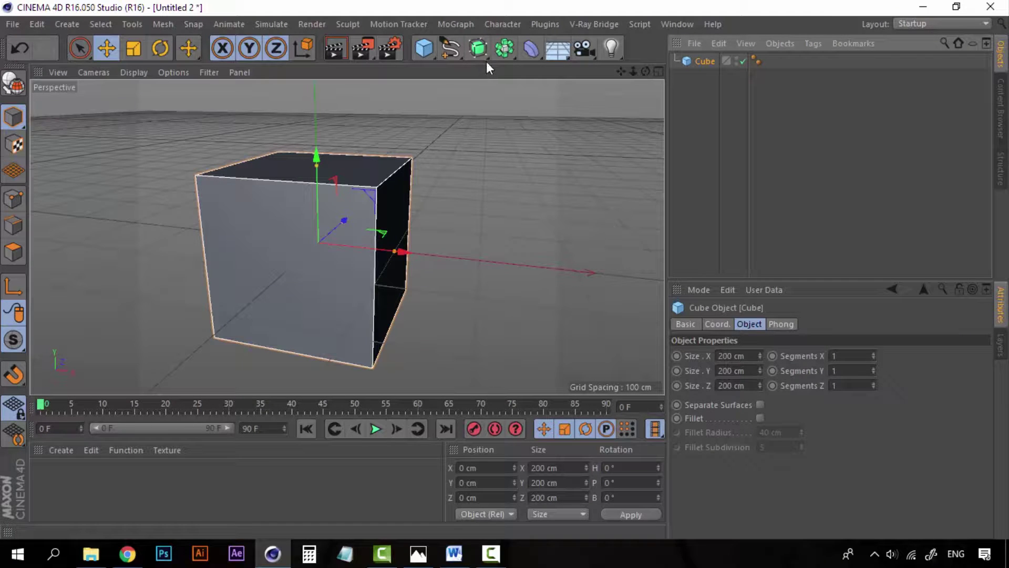
pyautogui.moveTo(479, 49); pyautogui.dragTo(491, 56)
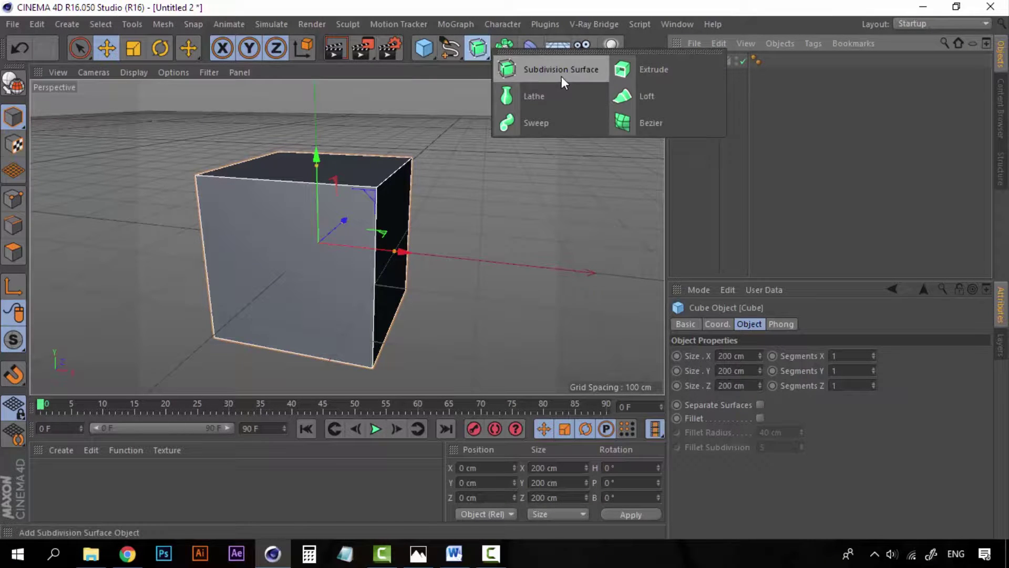
# - Nest the Cube under a new Subdivision Surface, comparing its cage with the smoothed sphere
pyautogui.click(534, 67)
pyautogui.click(704, 76)
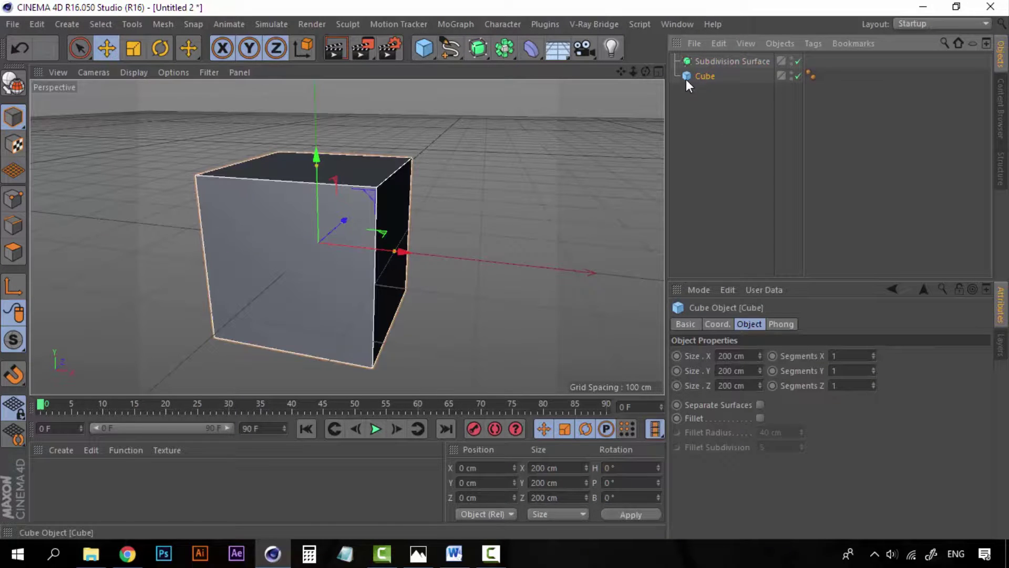
pyautogui.moveTo(725, 62)
pyautogui.mouseDown()
pyautogui.moveTo(701, 75)
pyautogui.moveTo(713, 61)
pyautogui.mouseUp()
pyautogui.click(718, 62)
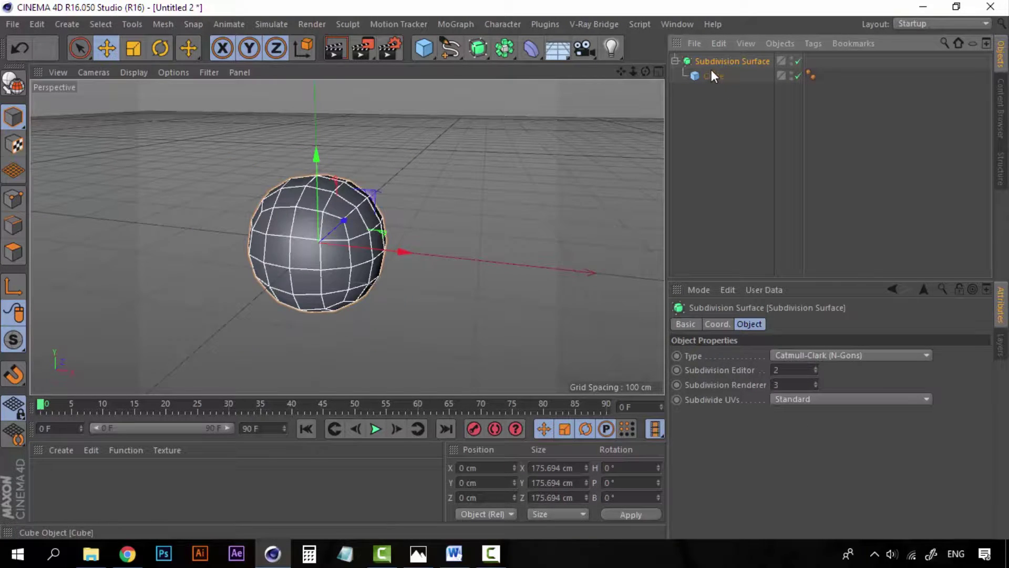
pyautogui.click(720, 76)
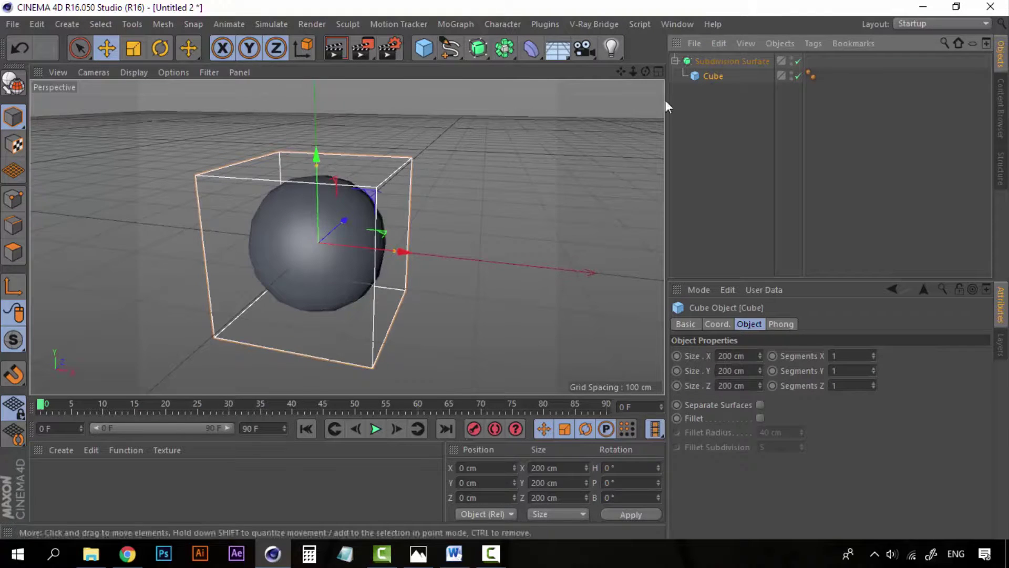
pyautogui.click(733, 63)
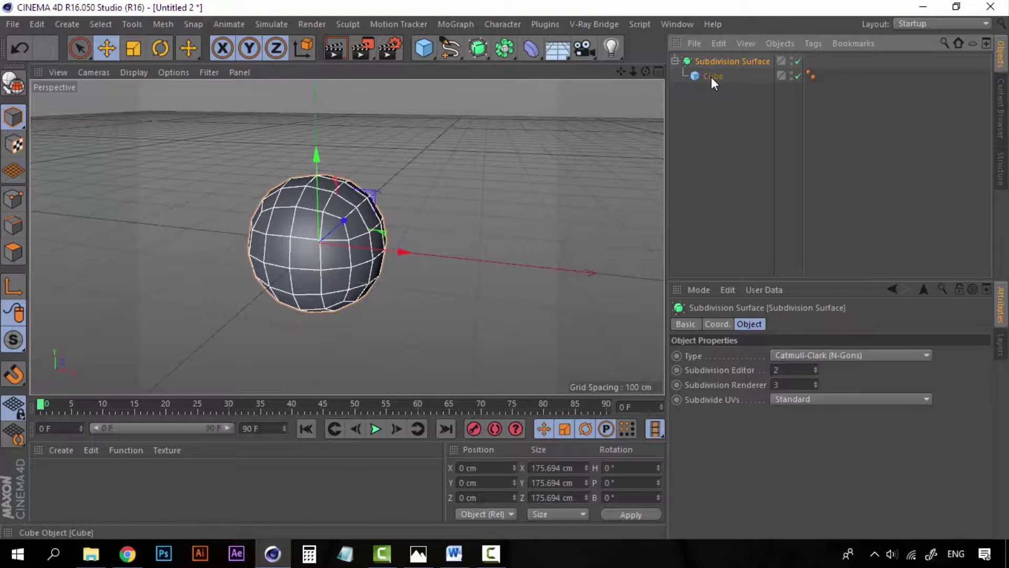
pyautogui.click(713, 77)
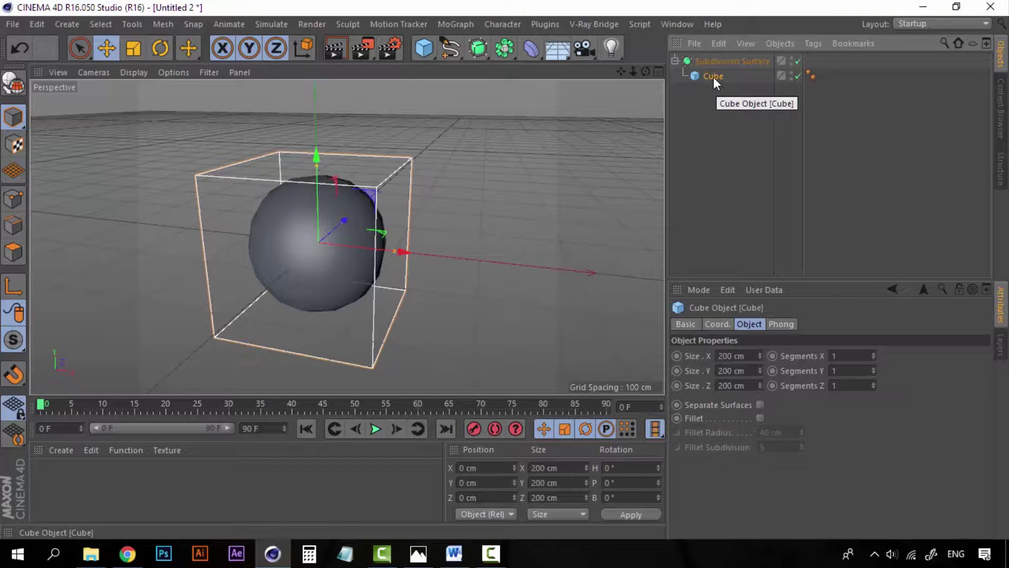
pyautogui.click(712, 63)
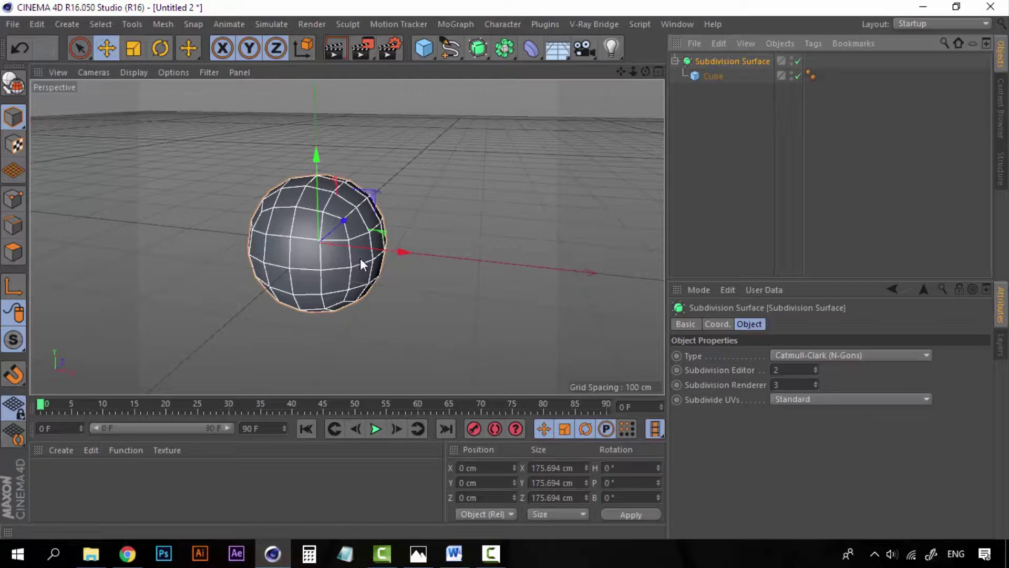
pyautogui.click(719, 152)
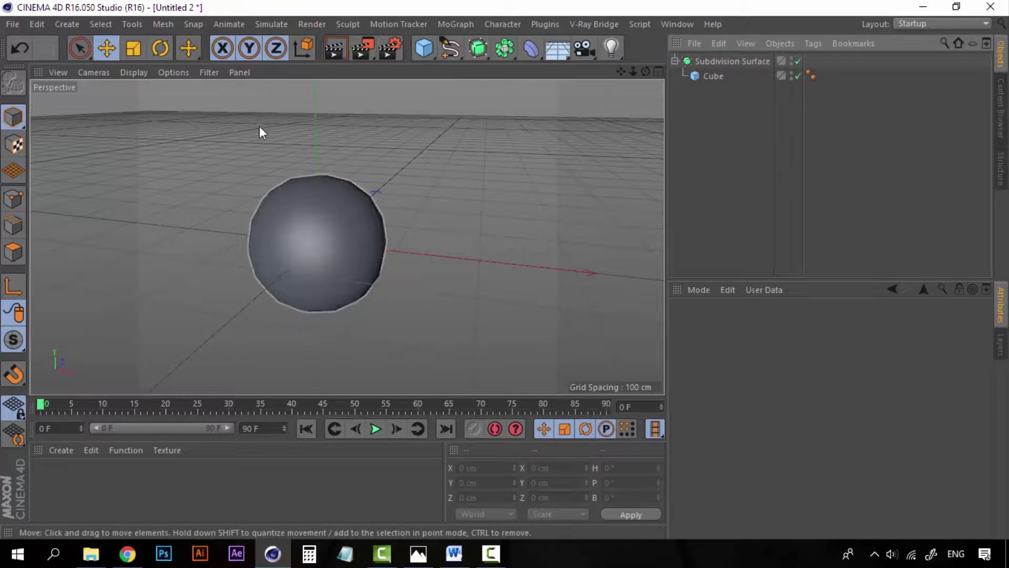
# - Set the Subdivision Surface's Subdivision Editor to 5 and orbit around the smoother sphere
pyautogui.moveTo(351, 294)
pyautogui.keyDown('alt'); pyautogui.mouseDown()
pyautogui.moveTo(319, 304)
pyautogui.moveTo(383, 287)
pyautogui.moveTo(345, 291)
pyautogui.moveTo(353, 286)
pyautogui.mouseUp(); pyautogui.keyUp('alt')
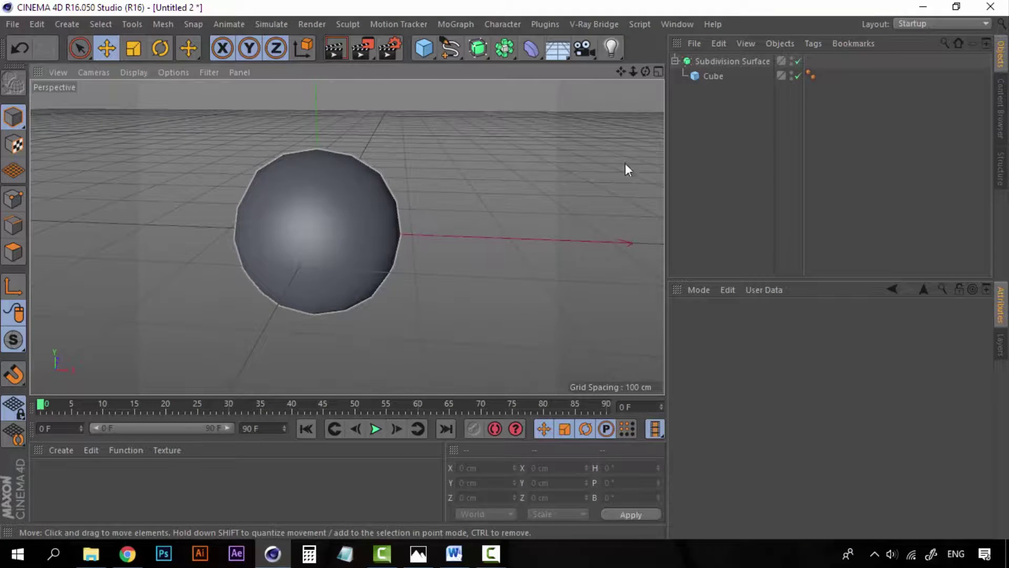
pyautogui.click(718, 61)
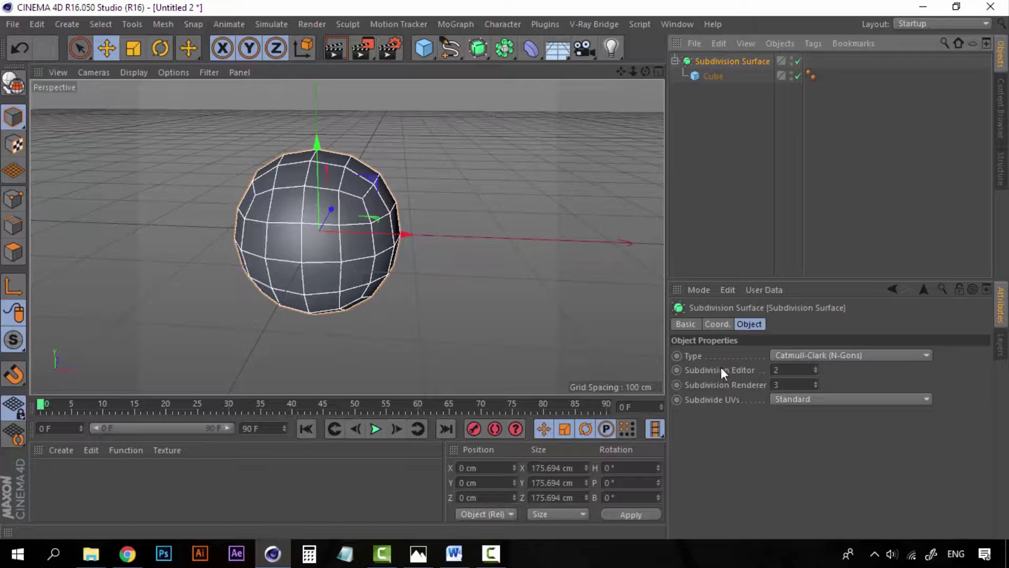
pyautogui.click(749, 150)
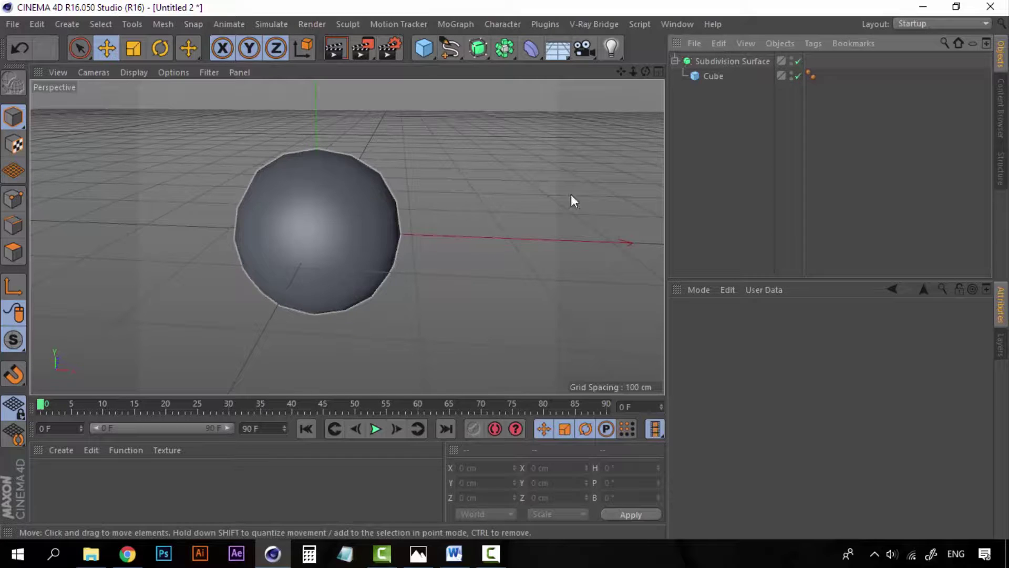
pyautogui.click(726, 64)
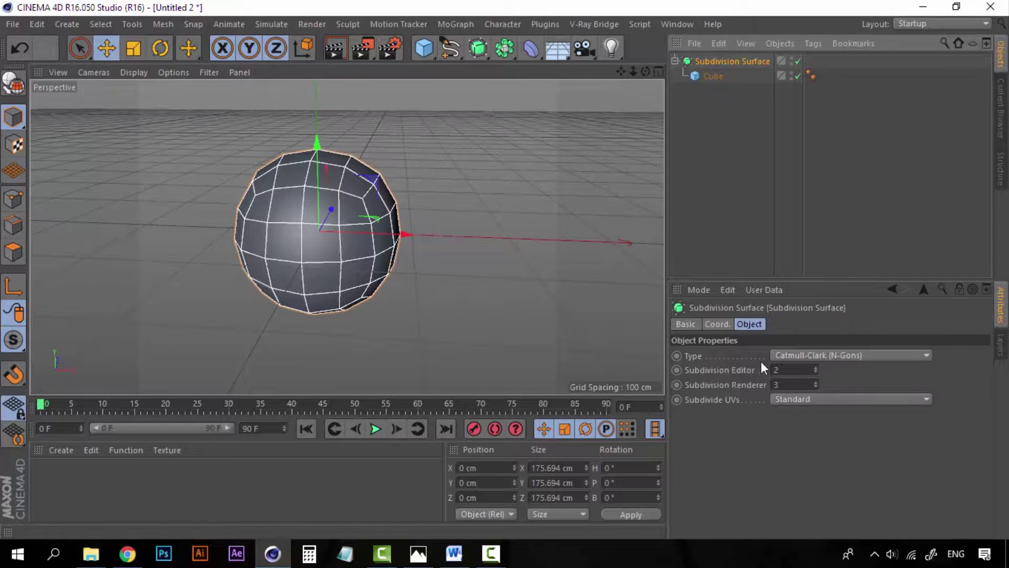
pyautogui.click(815, 368)
pyautogui.click(815, 368)
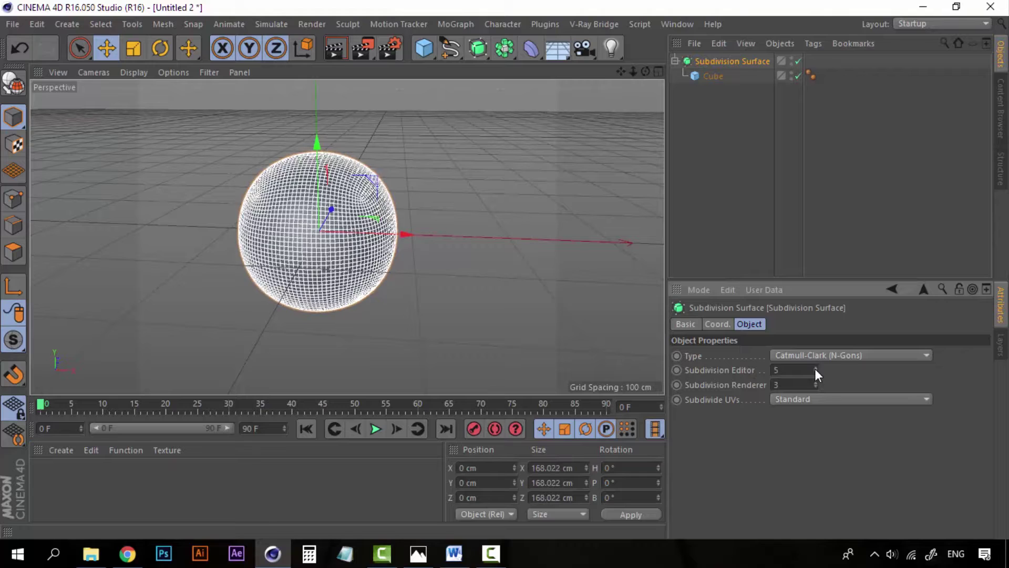
pyautogui.click(757, 162)
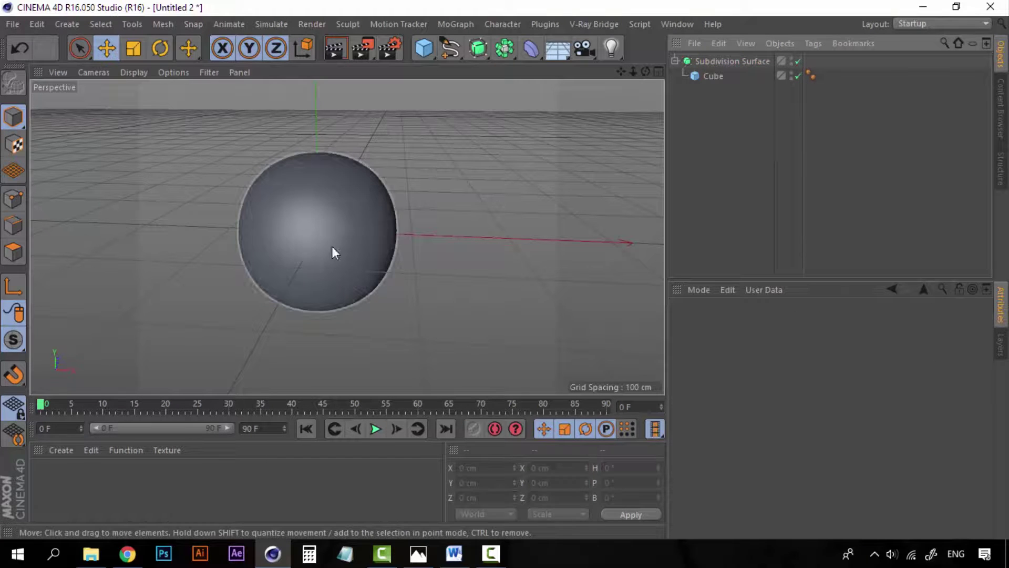
pyautogui.scroll(3, 377, 204)
pyautogui.moveTo(355, 229)
pyautogui.keyDown('alt'); pyautogui.mouseDown()
pyautogui.moveTo(323, 238)
pyautogui.moveTo(139, 210)
pyautogui.moveTo(301, 185)
pyautogui.moveTo(374, 258)
pyautogui.moveTo(301, 248)
pyautogui.mouseUp(); pyautogui.keyUp('alt')
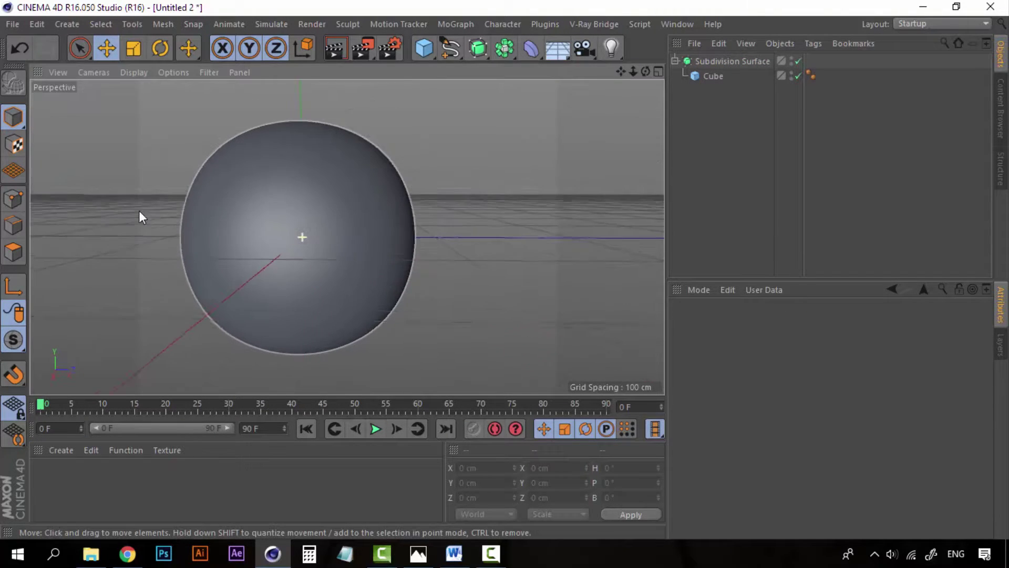
pyautogui.scroll(-2, 338, 263)
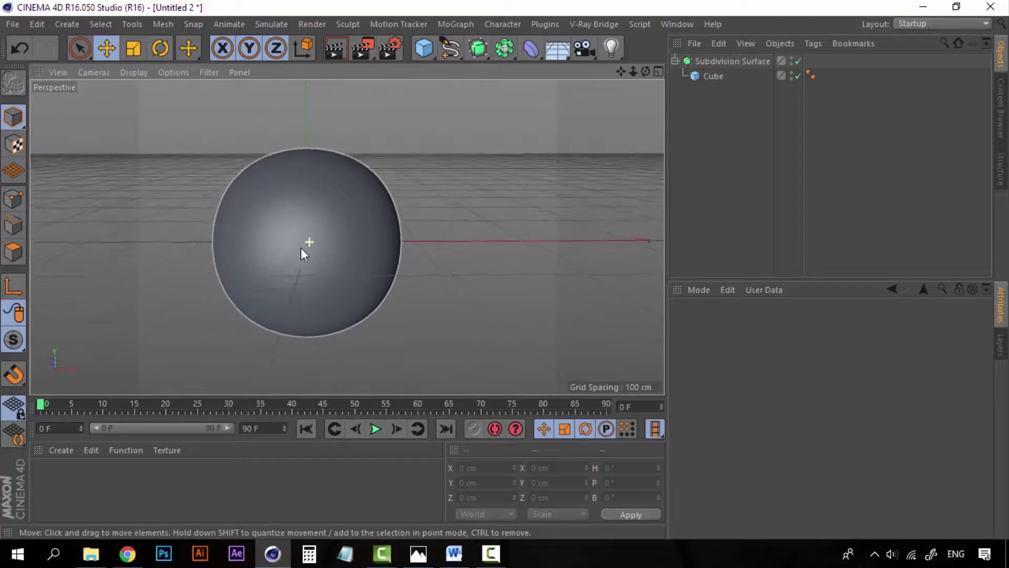
# - Add a vertical segment to the base cube and orbit to view the pill shape
pyautogui.click(720, 76)
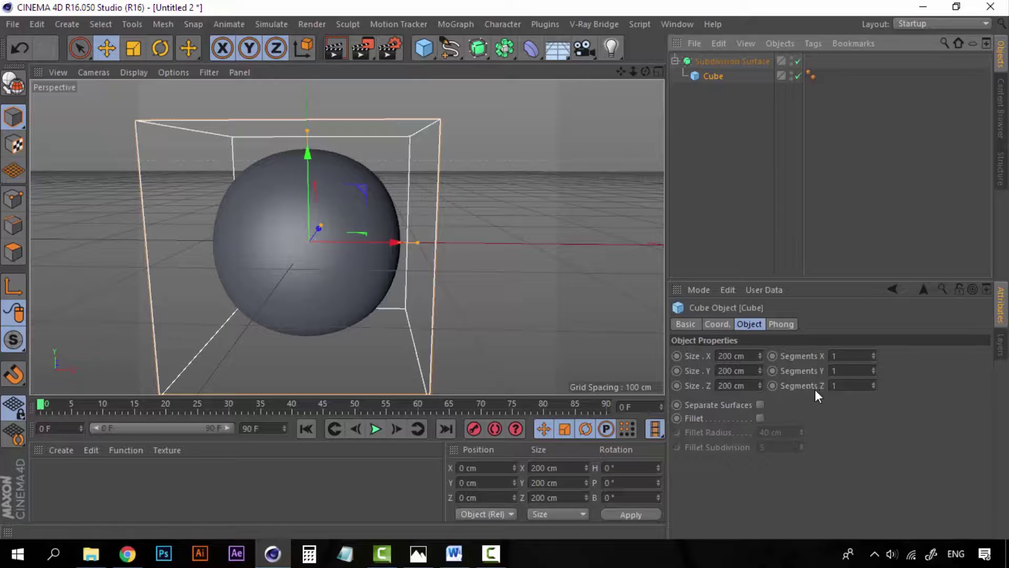
pyautogui.click(875, 369)
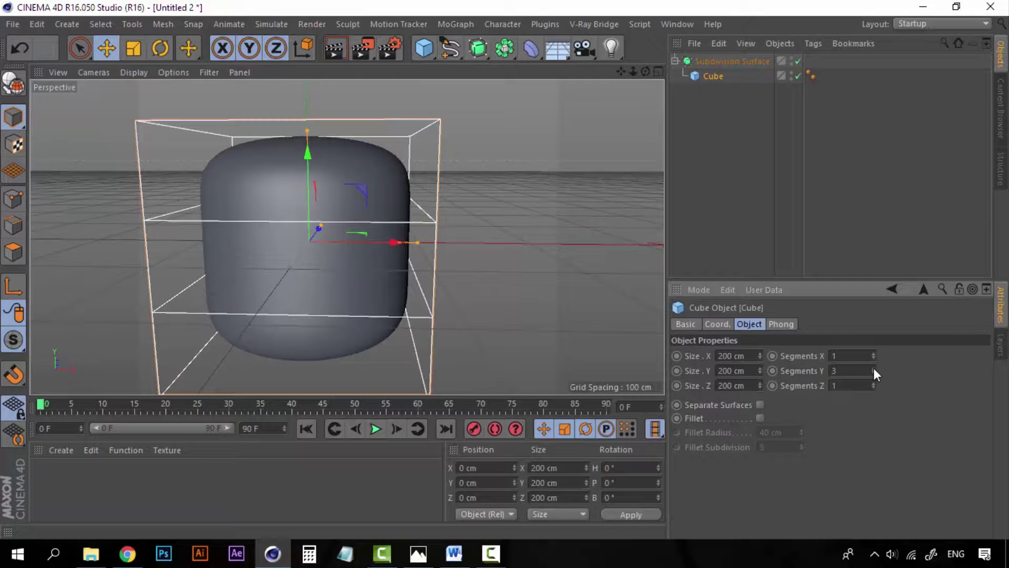
pyautogui.moveTo(547, 289)
pyautogui.keyDown('alt'); pyautogui.mouseDown()
pyautogui.moveTo(228, 226)
pyautogui.moveTo(237, 188)
pyautogui.moveTo(406, 187)
pyautogui.moveTo(443, 225)
pyautogui.moveTo(358, 282)
pyautogui.mouseUp(); pyautogui.keyUp('alt')
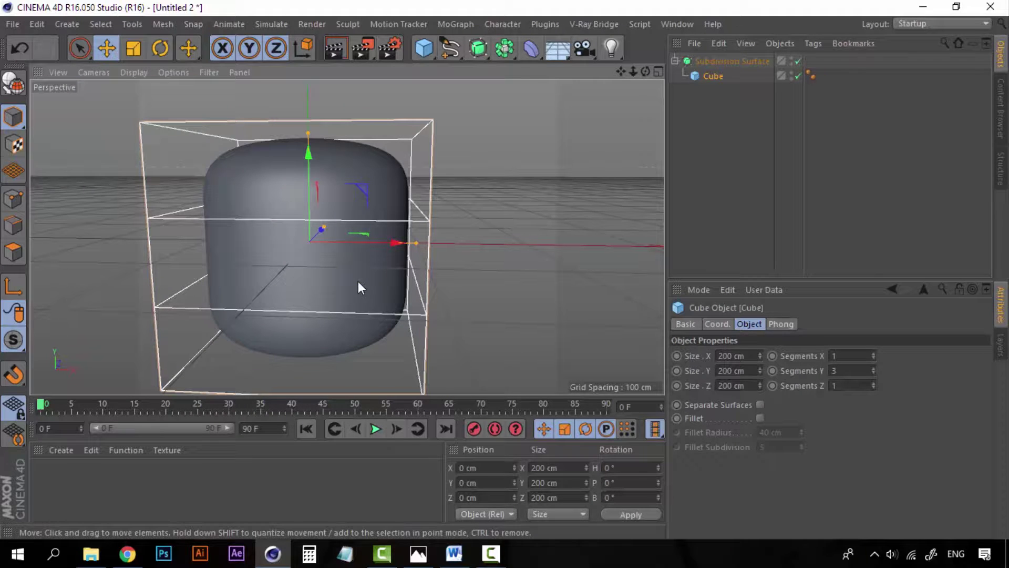
pyautogui.click(782, 175)
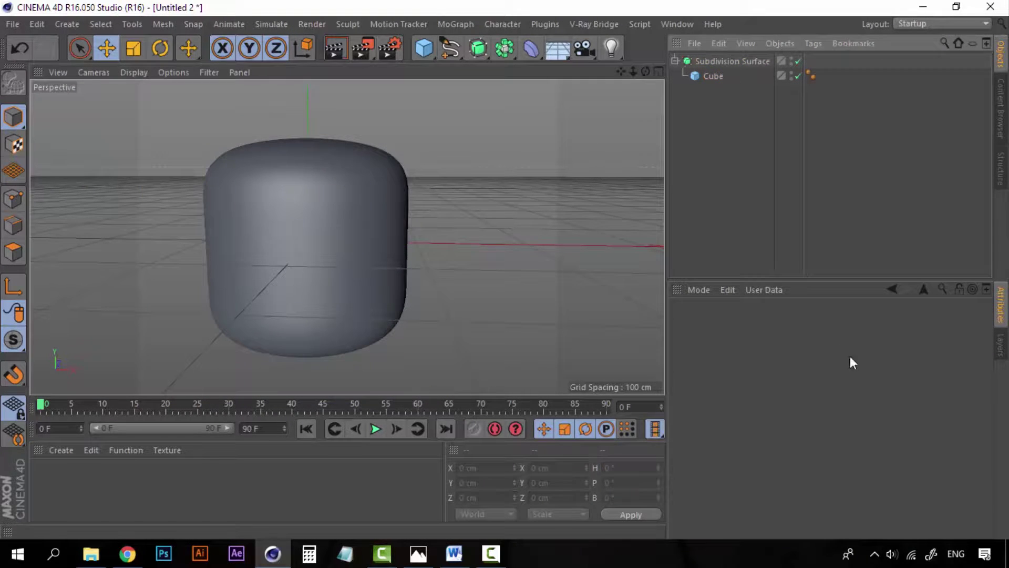
pyautogui.click(712, 77)
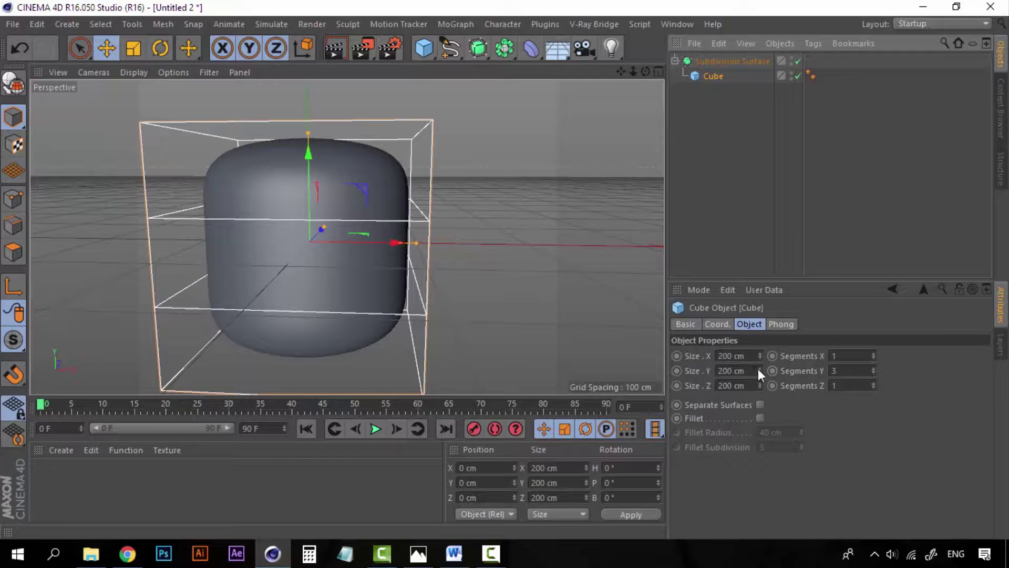
# - Set the base Cube's Size Y to 250 cm, forming a tall rounded capsule
pyautogui.doubleClick(730, 370)
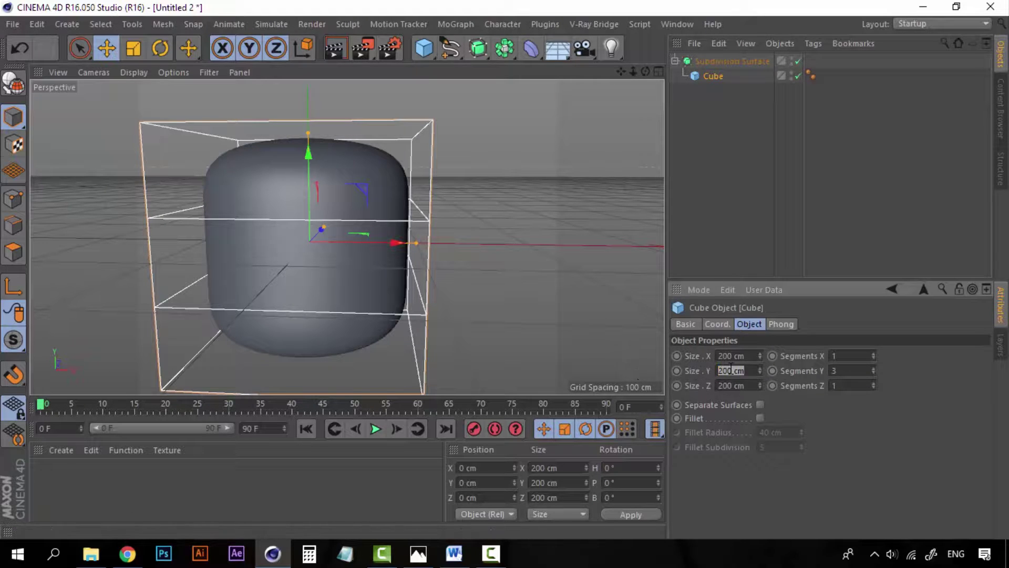
pyautogui.write('300')
pyautogui.press('Return')
pyautogui.doubleClick(731, 370)
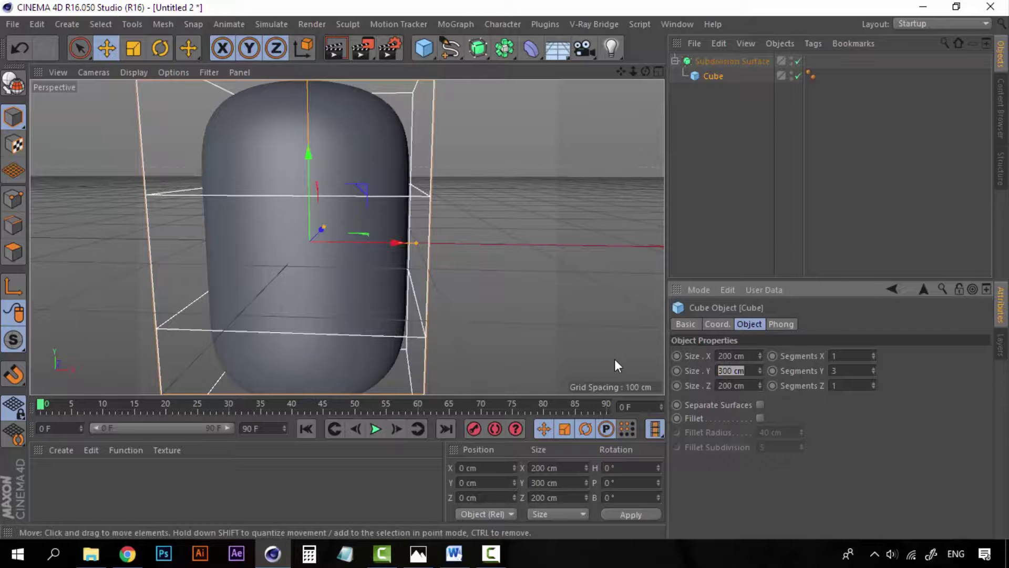
pyautogui.write('250')
pyautogui.press('Return')
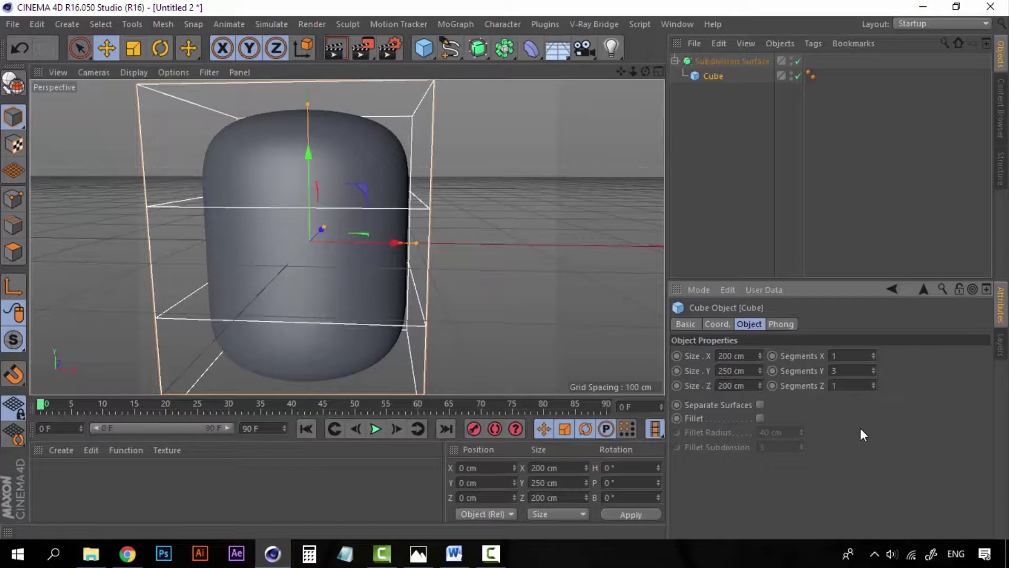
pyautogui.click(684, 159)
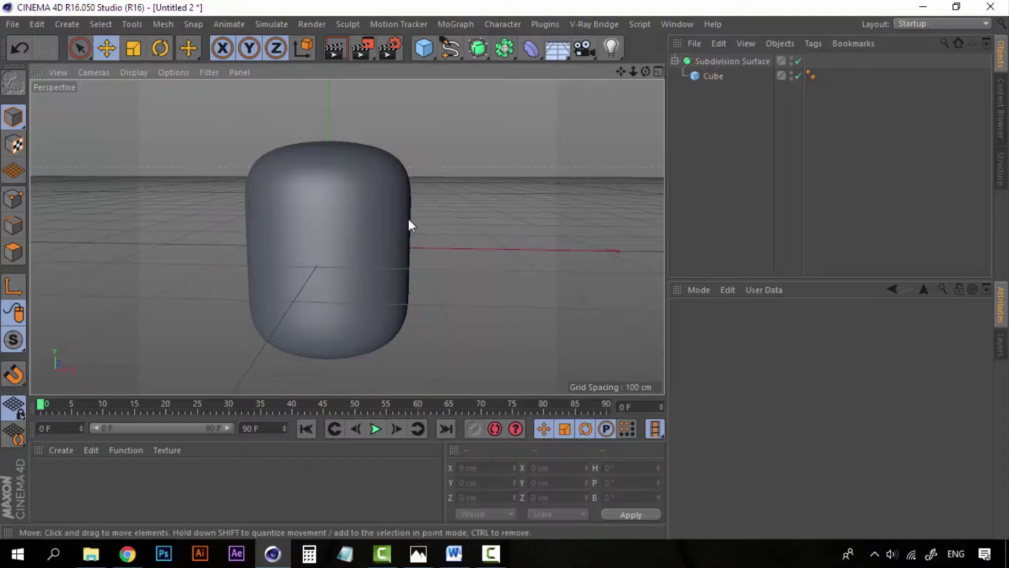
pyautogui.moveTo(521, 230)
pyautogui.keyDown('alt'); pyautogui.mouseDown()
pyautogui.moveTo(279, 232)
pyautogui.moveTo(137, 202)
pyautogui.moveTo(329, 166)
pyautogui.moveTo(317, 232)
pyautogui.moveTo(260, 259)
pyautogui.moveTo(383, 171)
pyautogui.moveTo(371, 160)
pyautogui.moveTo(376, 197)
pyautogui.mouseUp(); pyautogui.keyUp('alt')
pyautogui.scroll(2, 377, 197)
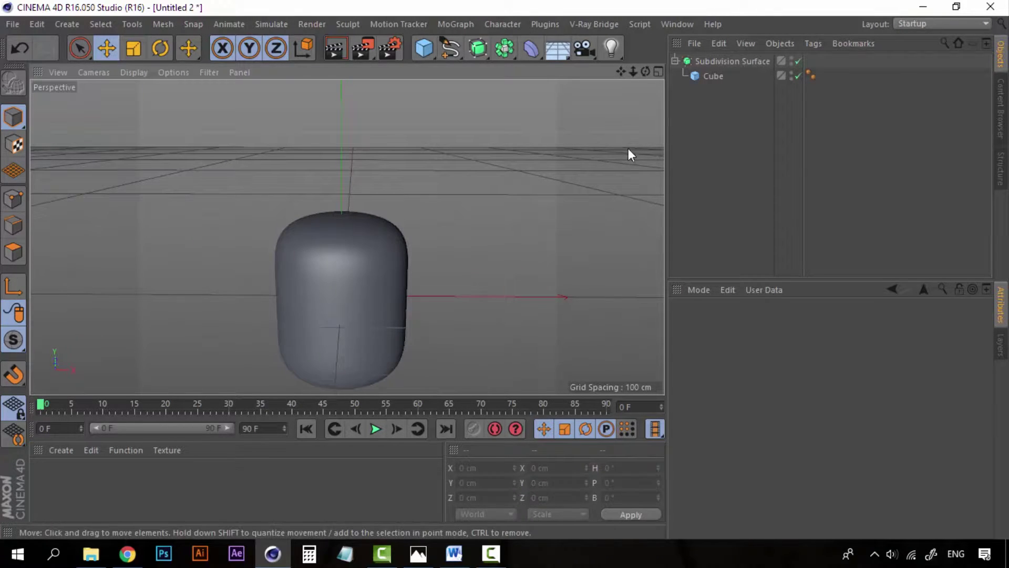
pyautogui.click(418, 553)
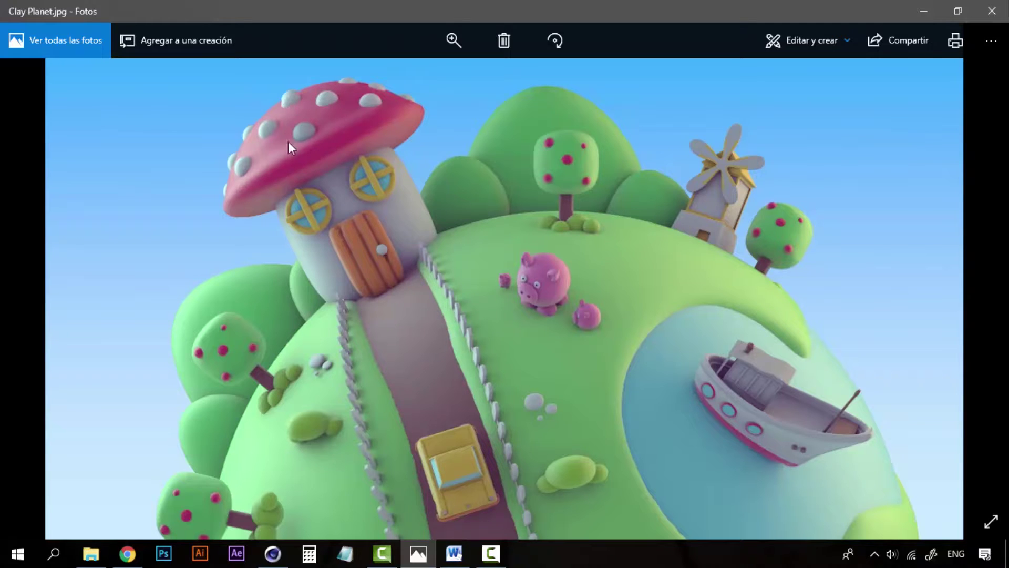
# - Return from the Clay Planet.jpg reference to the Cinema 4D Untitled 2 project
pyautogui.click(273, 553)
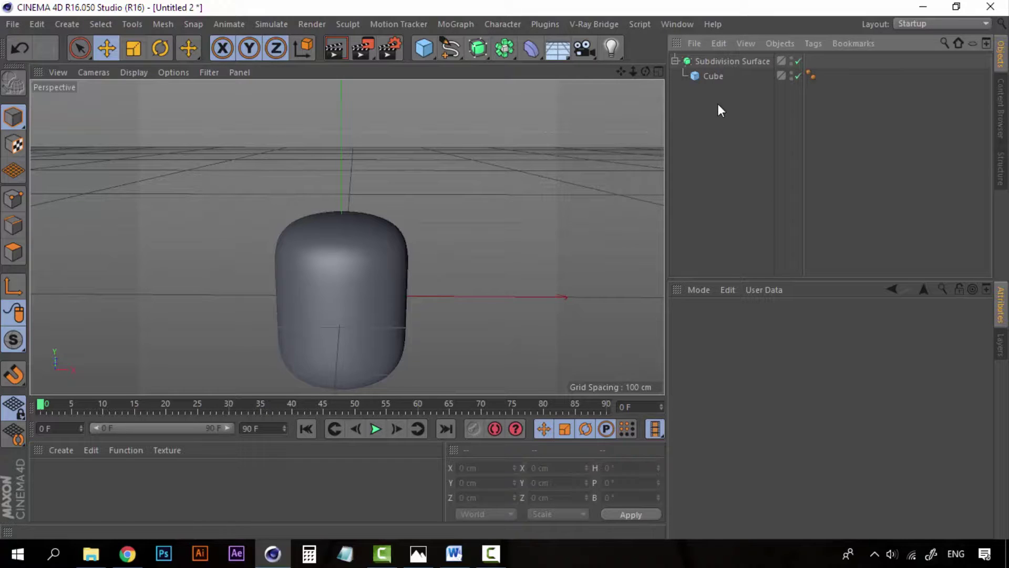
# - Add a second cube and raise it about 170 cm above the capsule
pyautogui.click(424, 49)
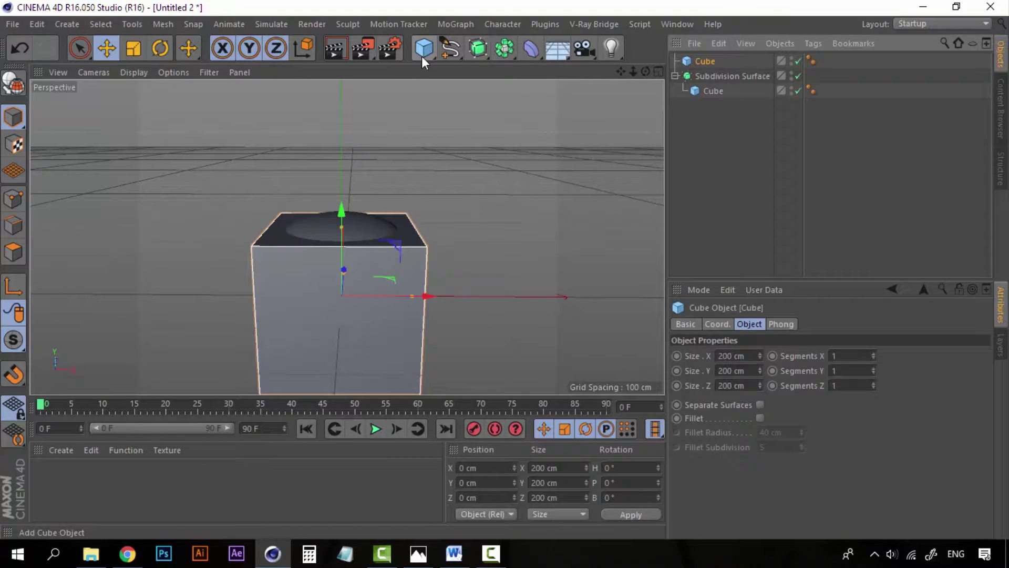
pyautogui.moveTo(342, 213); pyautogui.dragTo(342, 88)
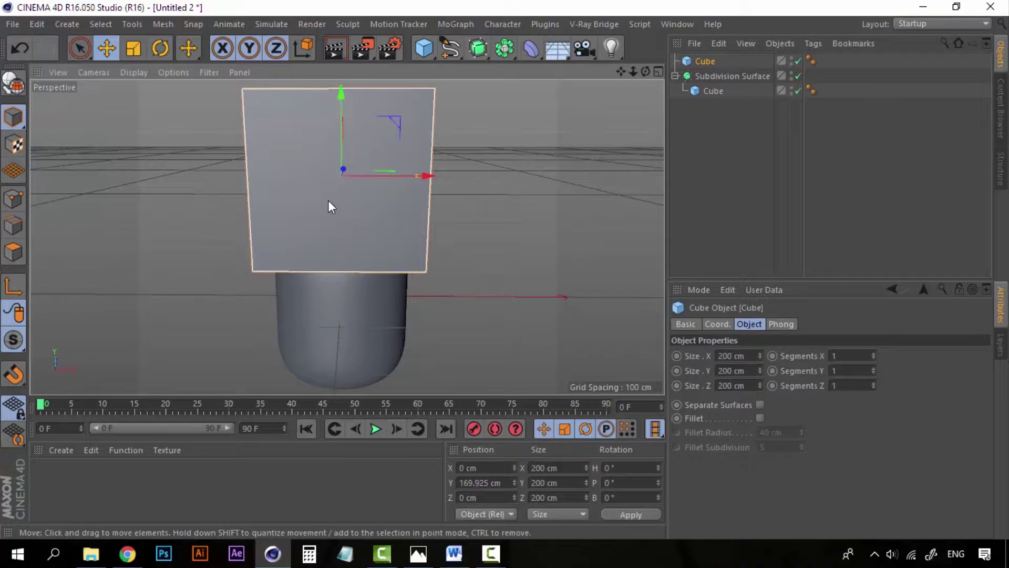
pyautogui.scroll(2, 346, 213)
pyautogui.scroll(-1, 347, 203)
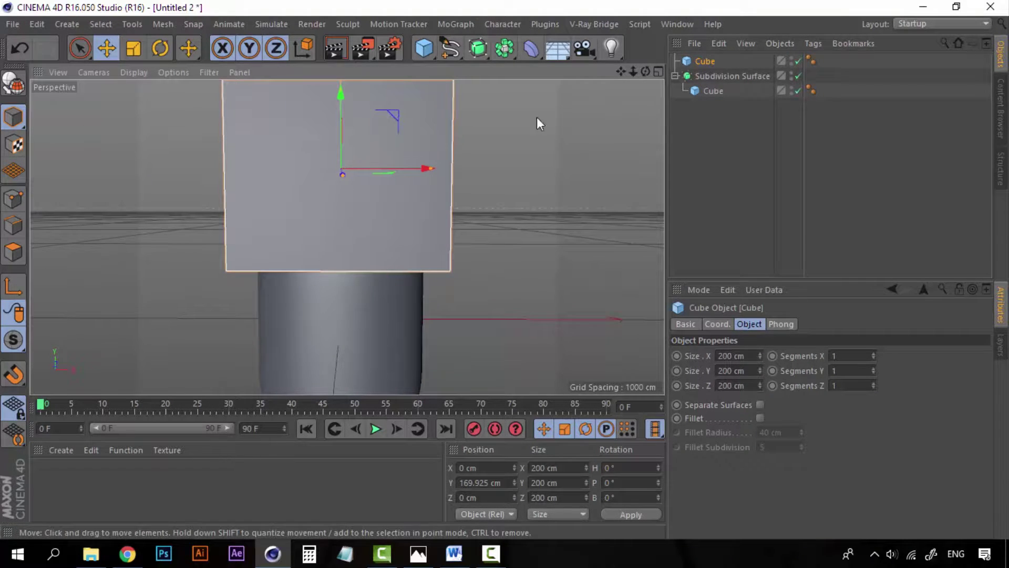
# - Rename the base Subdivision Surface to 'House Base'
pyautogui.click(708, 79)
pyautogui.click(675, 75)
pyautogui.doubleClick(720, 76)
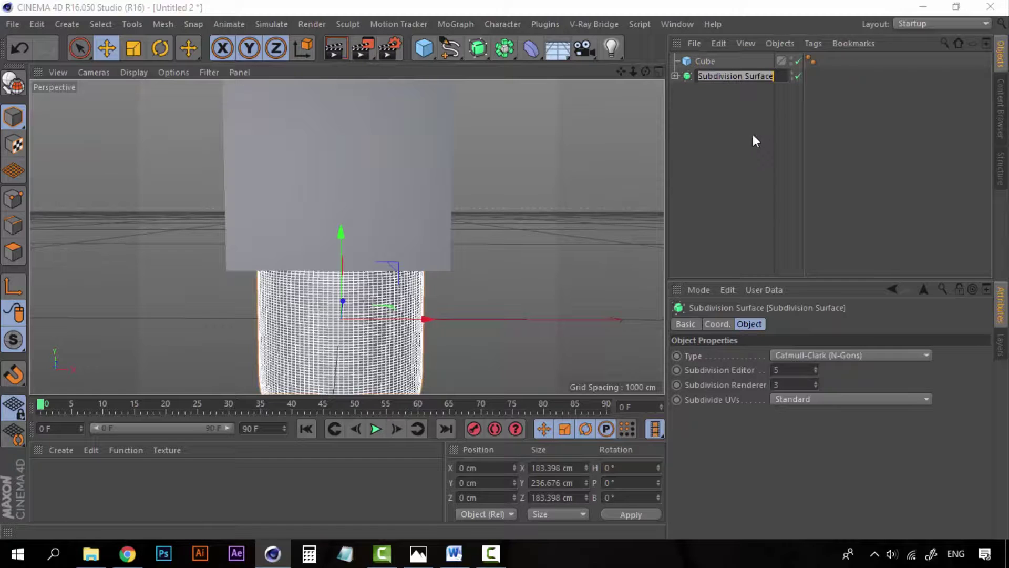
pyautogui.write('Ho')
pyautogui.press('BackSpace')
pyautogui.press('BackSpace')
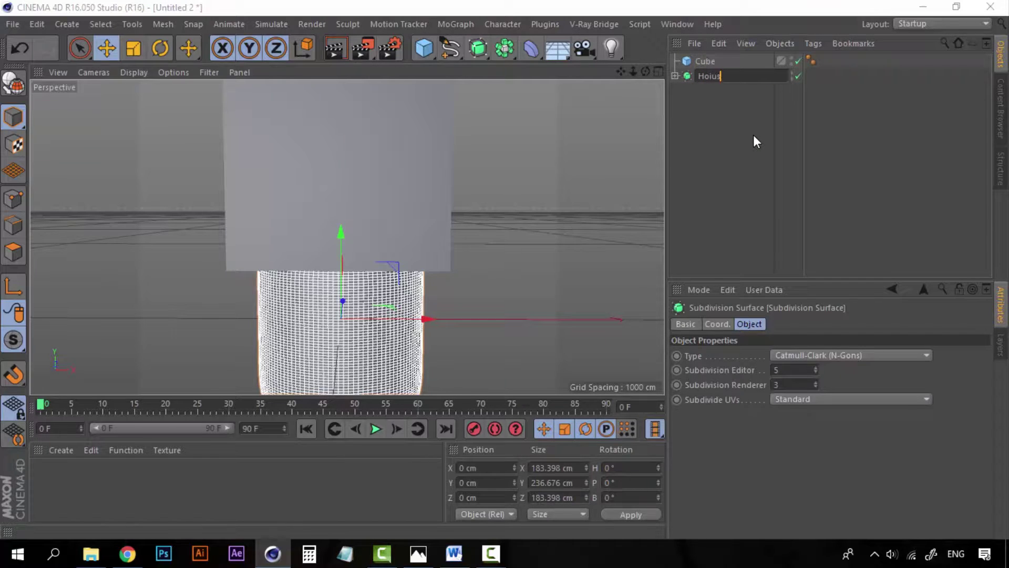
pyautogui.press('BackSpace')
pyautogui.press('BackSpace')
pyautogui.write('use')
pyautogui.press('Return')
pyautogui.write('B')
pyautogui.write('ase')
pyautogui.press('Return')
# - Shift the view so both models sit lower in the viewport
pyautogui.click(708, 59)
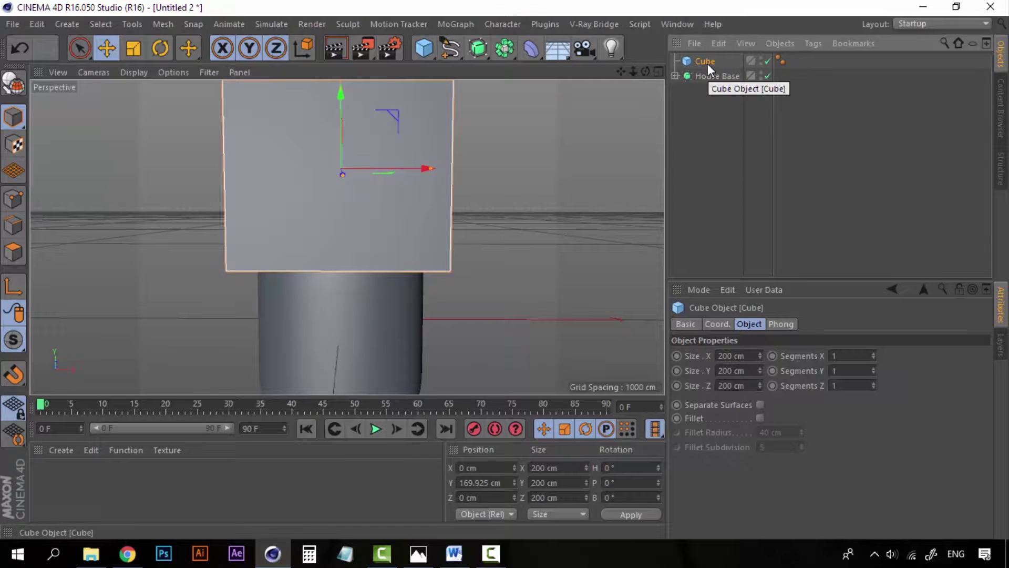
pyautogui.scroll(-1, 354, 207)
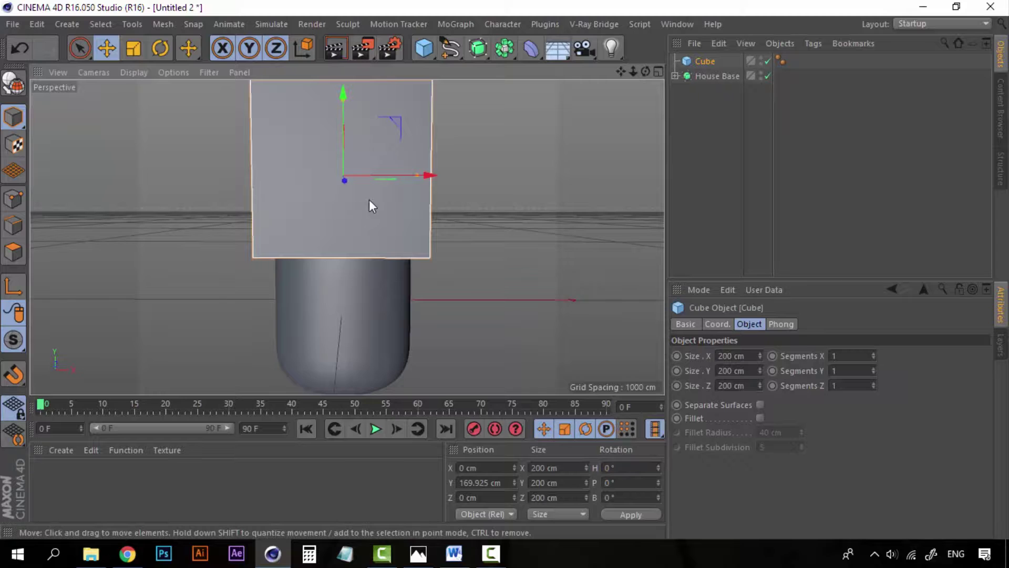
pyautogui.keyDown('alt'); pyautogui.moveTo(369, 200); pyautogui.dragTo(373, 226, button='middle'); pyautogui.keyUp('alt')
pyautogui.click(723, 94)
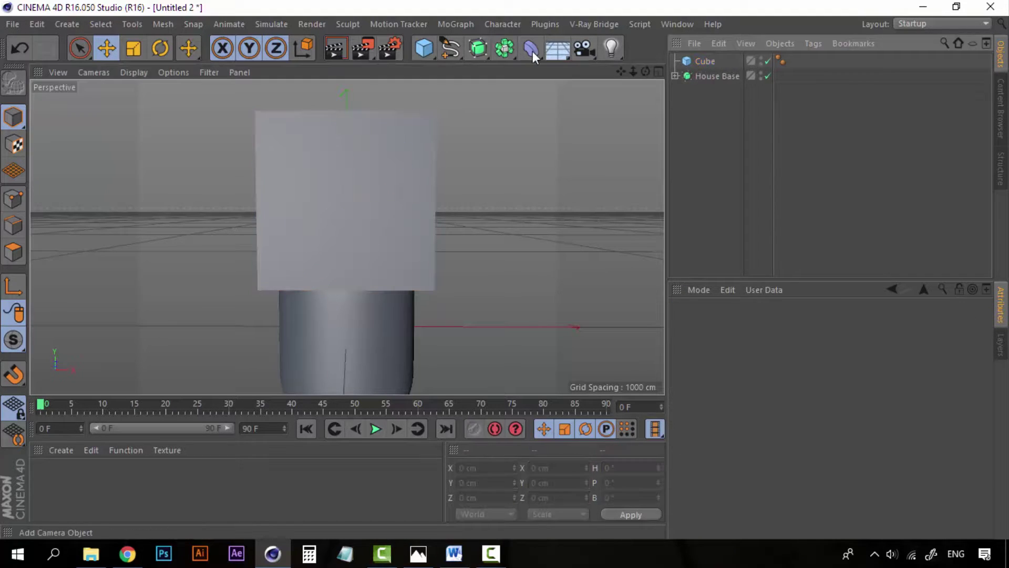
# - Nest the upper cube in a new Subdivision Surface renamed 'Roof'
pyautogui.click(478, 48)
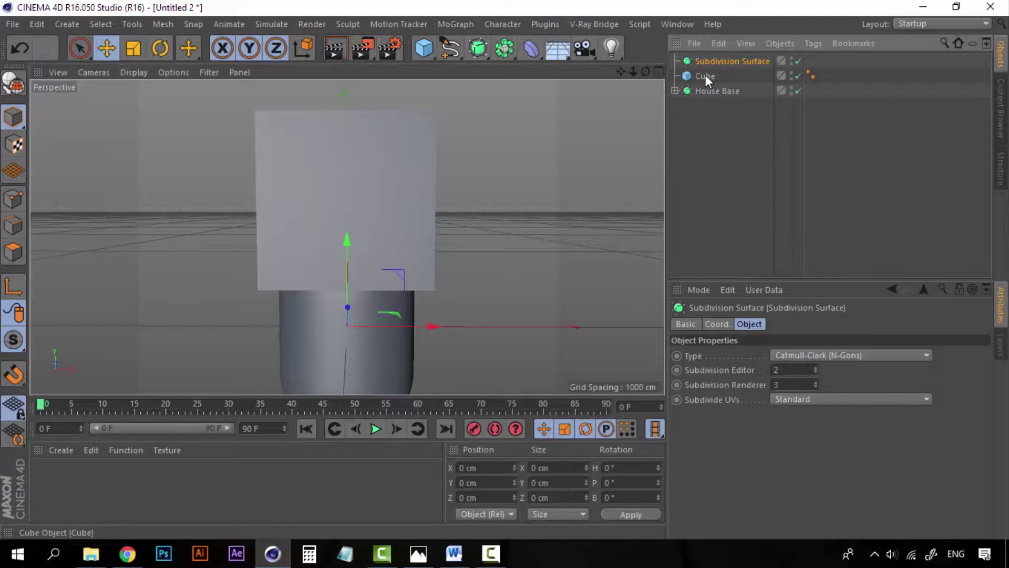
pyautogui.moveTo(706, 74); pyautogui.dragTo(724, 62)
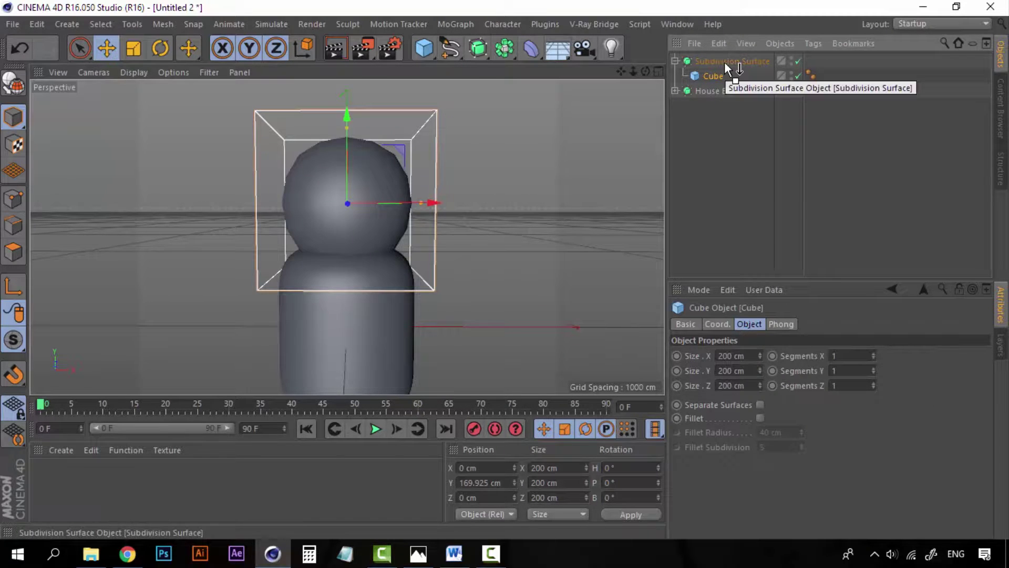
pyautogui.click(725, 62)
pyautogui.doubleClick(715, 60)
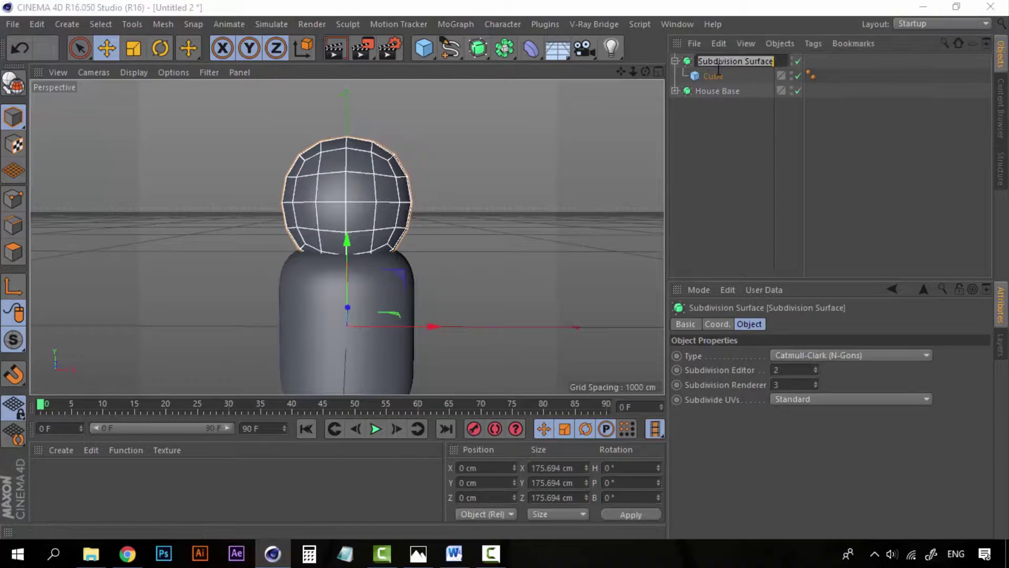
pyautogui.write('Roof')
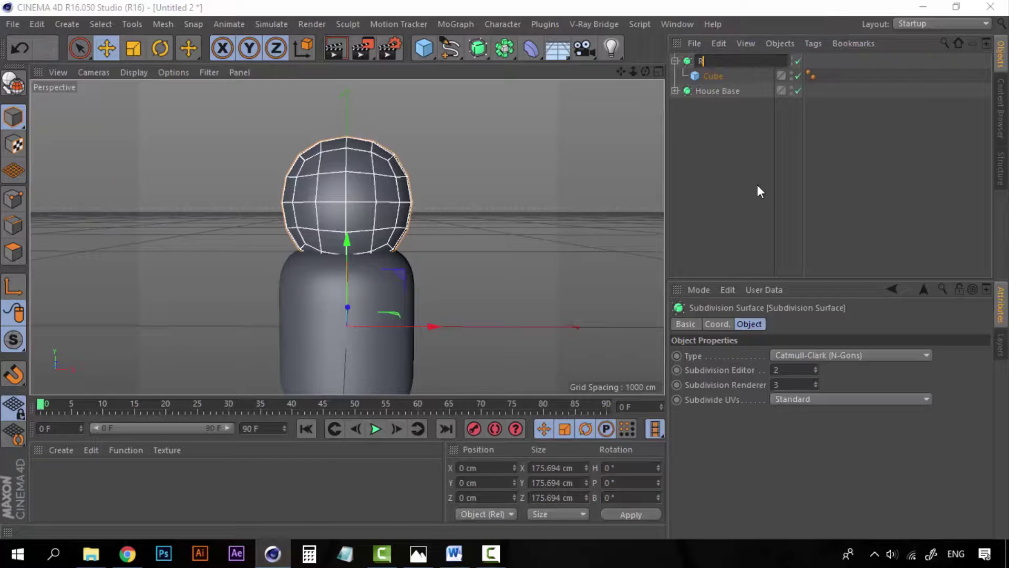
pyautogui.press('Return')
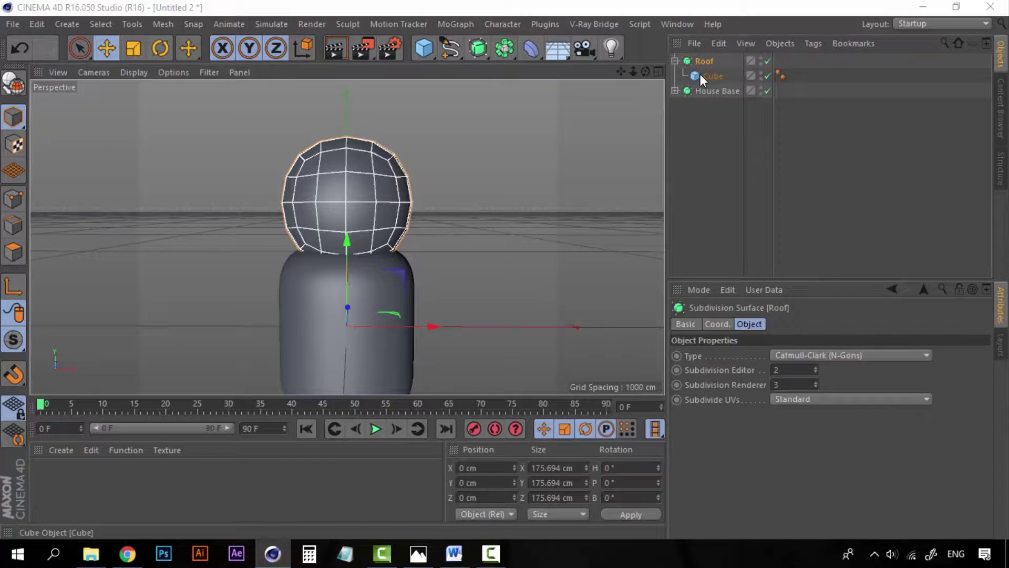
pyautogui.click(706, 76)
pyautogui.click(712, 66)
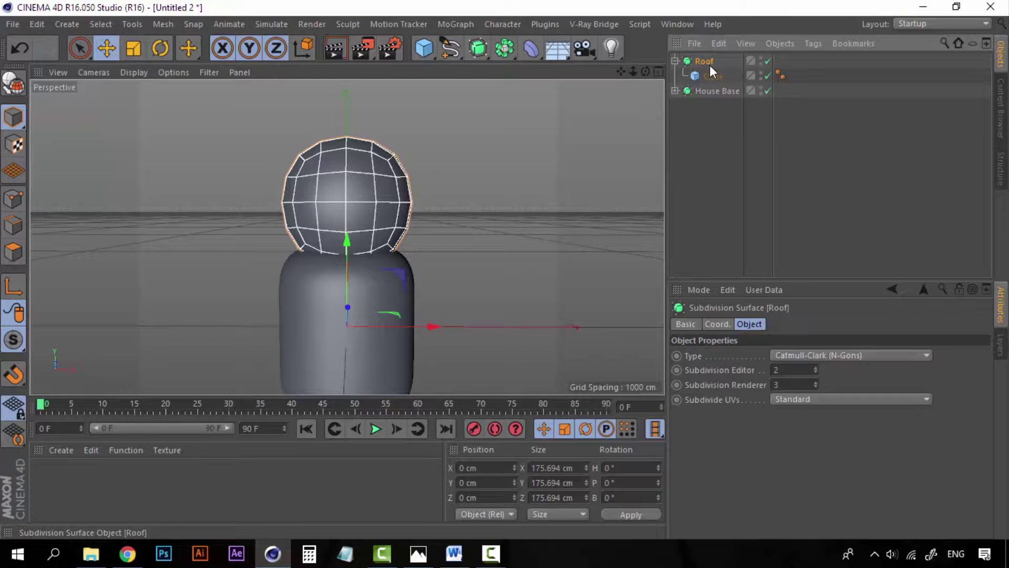
# - Raise Roof's editor subdivision level and give the roof cube 3 Y segments
pyautogui.click(816, 371)
pyautogui.click(815, 367)
pyautogui.click(814, 367)
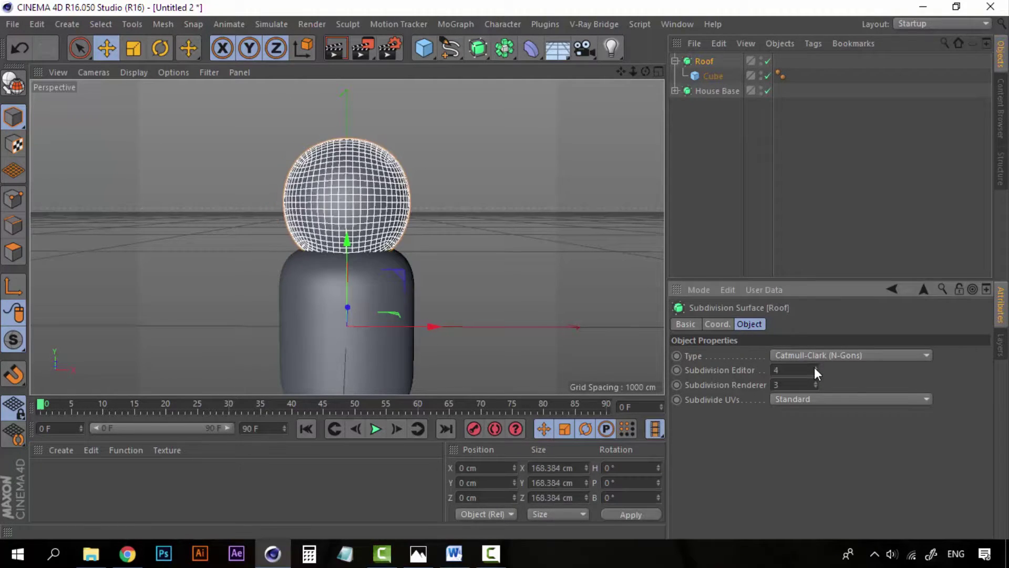
pyautogui.click(721, 131)
pyautogui.click(715, 76)
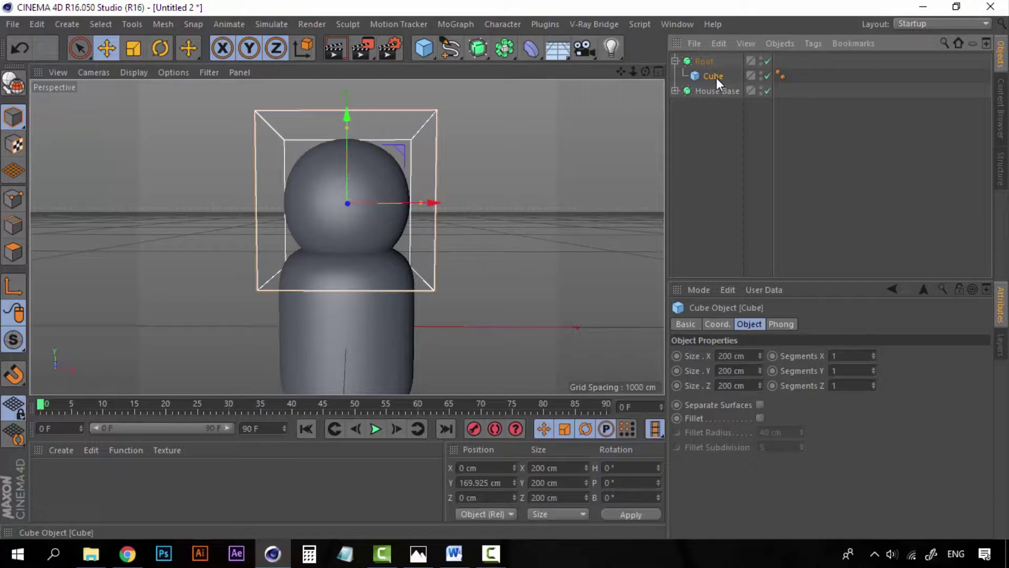
pyautogui.click(874, 368)
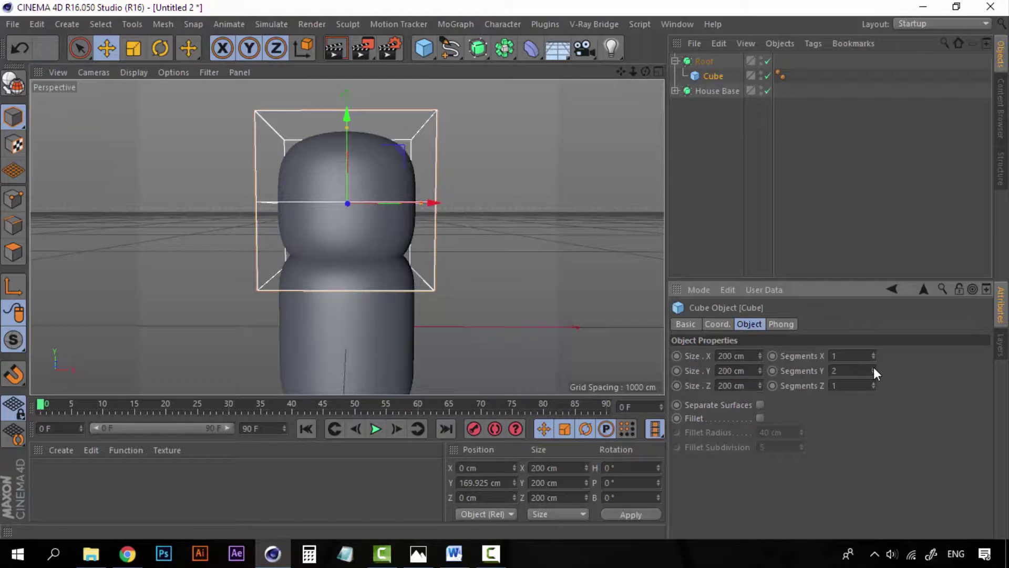
pyautogui.click(873, 368)
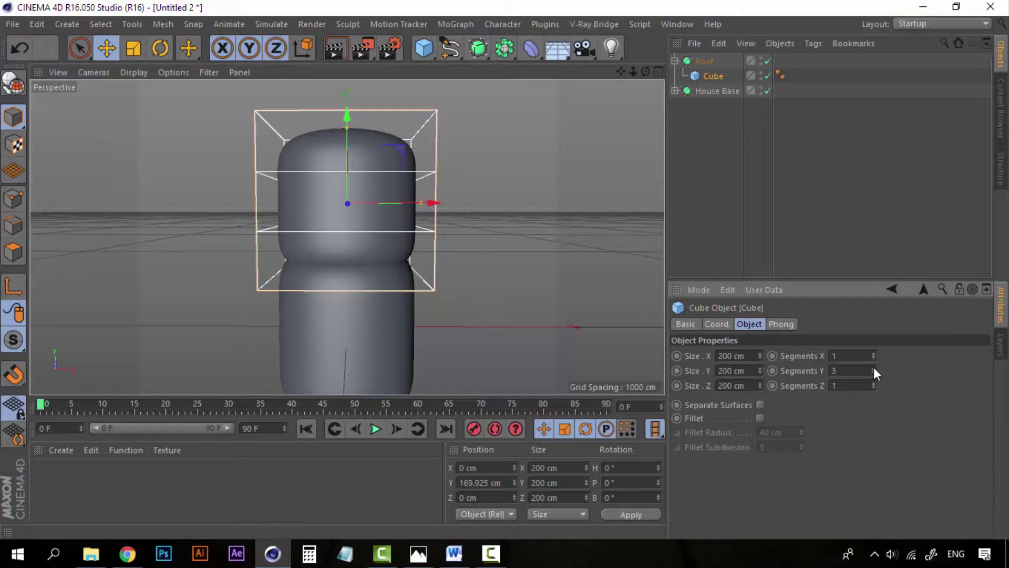
pyautogui.click(726, 148)
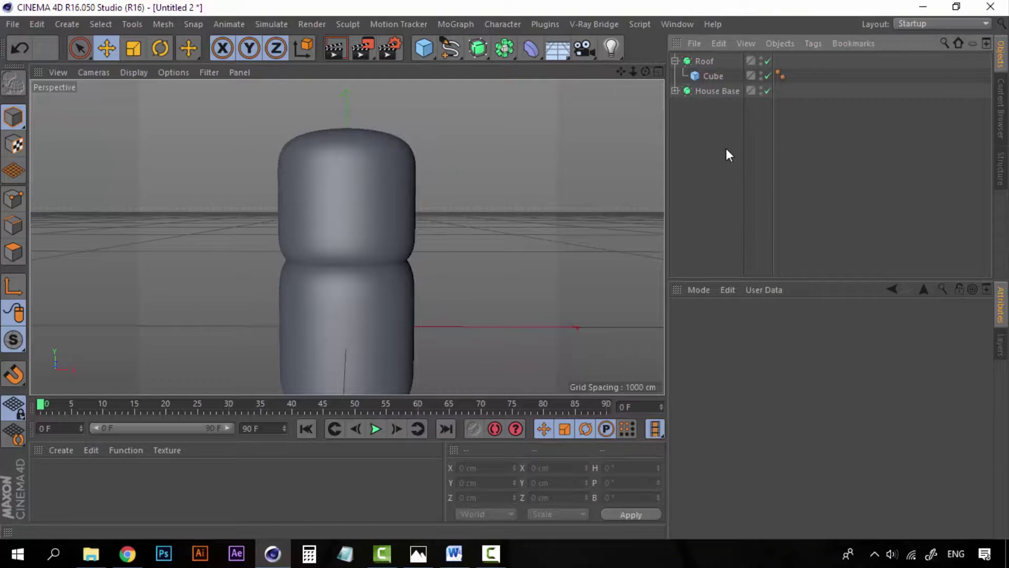
# - Orbit to look down on the roof, then disable the Roof subdivision surface
pyautogui.click(710, 75)
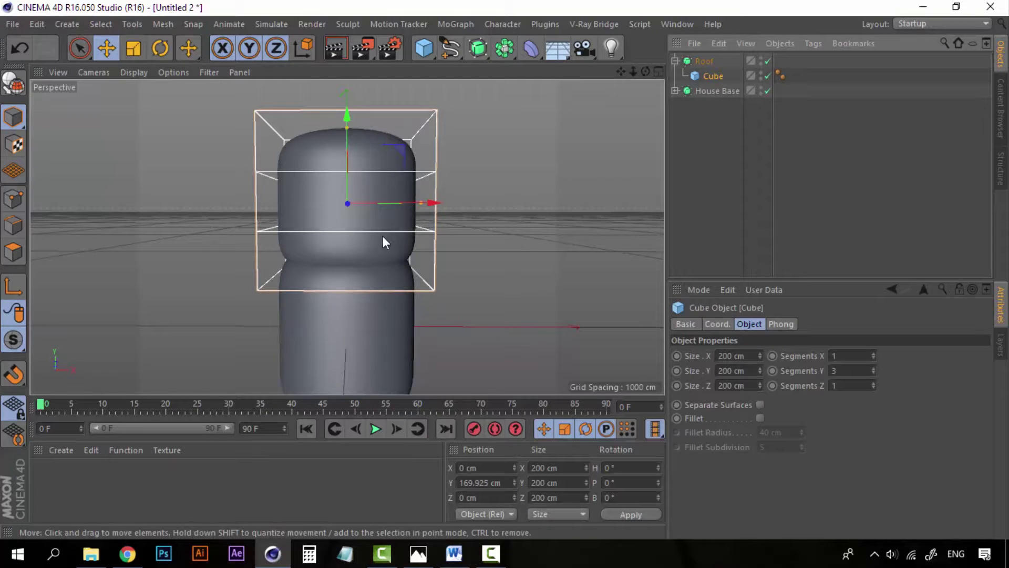
pyautogui.moveTo(387, 257)
pyautogui.keyDown('alt'); pyautogui.mouseDown()
pyautogui.moveTo(190, 262)
pyautogui.moveTo(346, 144)
pyautogui.moveTo(332, 304)
pyautogui.moveTo(234, 300)
pyautogui.mouseUp(); pyautogui.keyUp('alt')
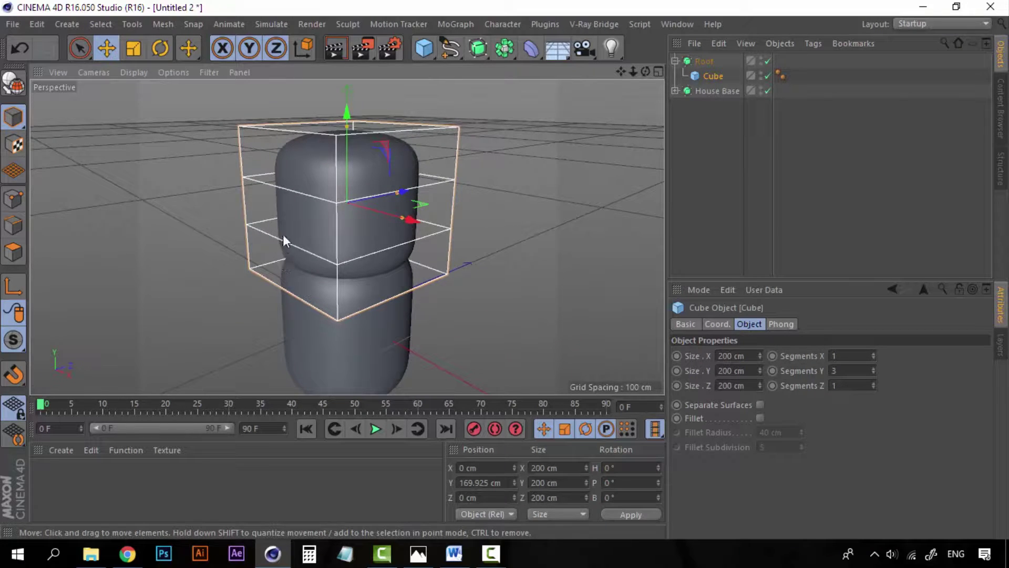
pyautogui.click(715, 152)
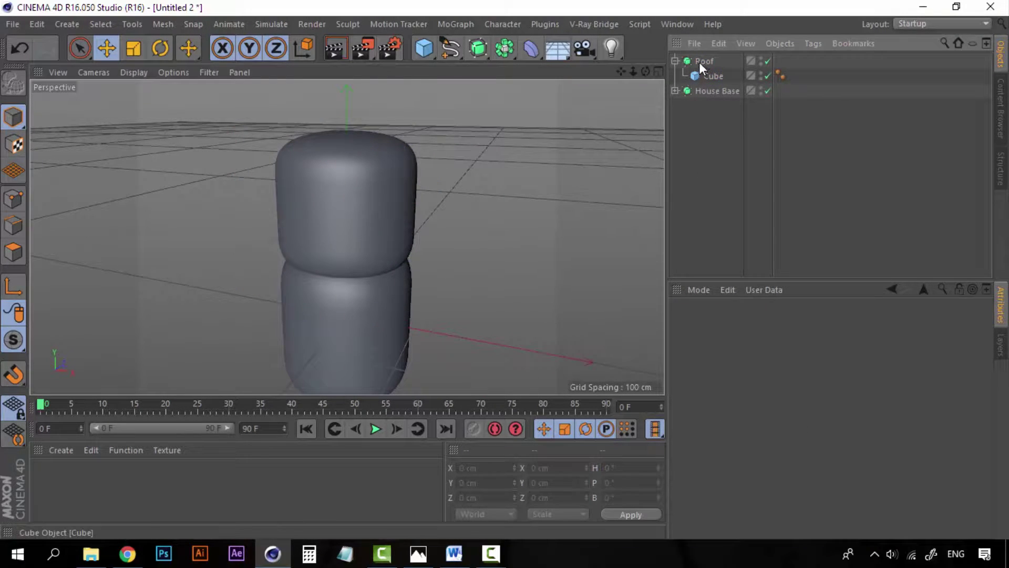
pyautogui.click(714, 75)
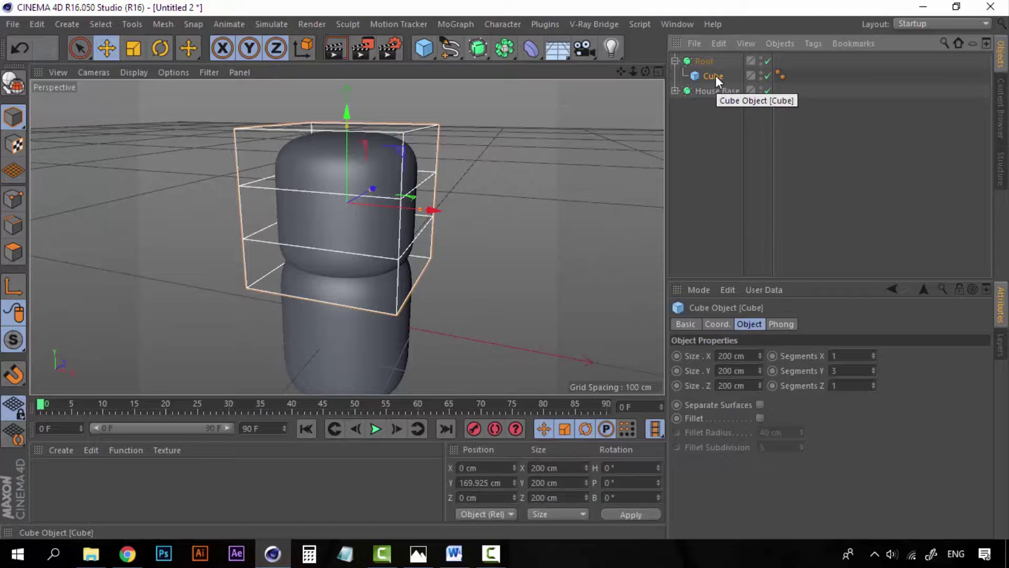
pyautogui.click(766, 61)
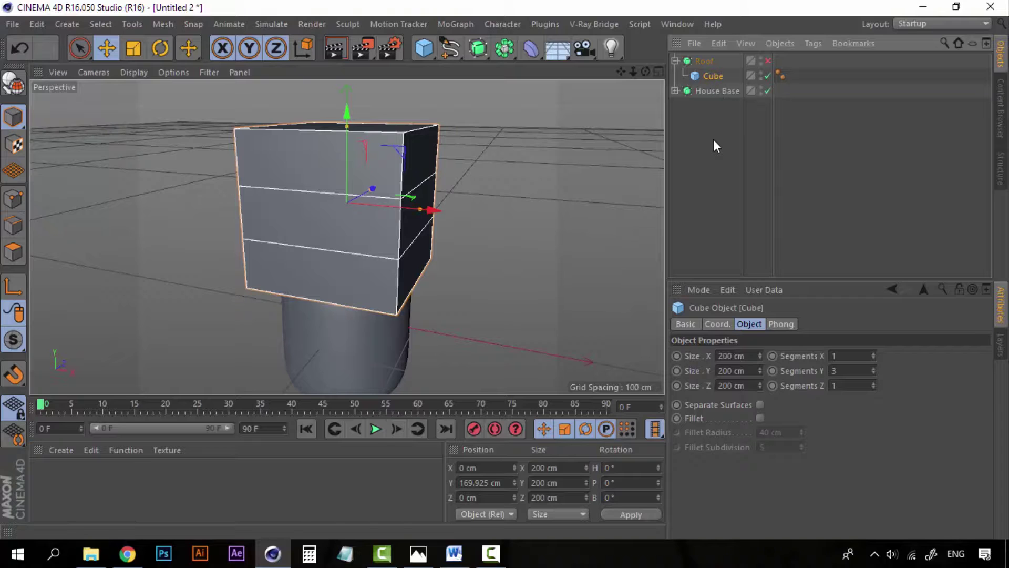
# - Convert the roof cube into an editable polygon object in polygon mode
pyautogui.press('c')
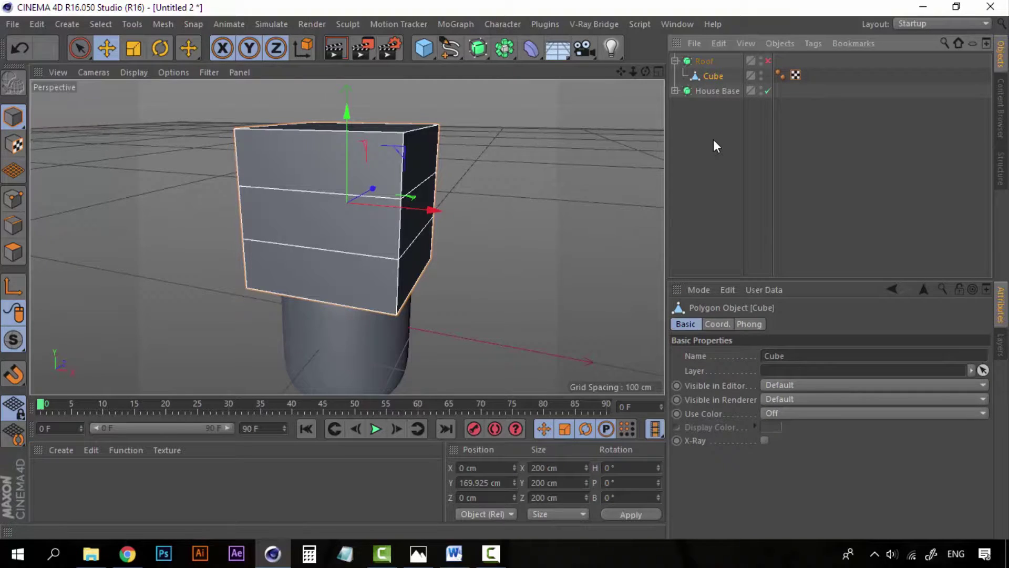
pyautogui.click(714, 140)
pyautogui.click(711, 77)
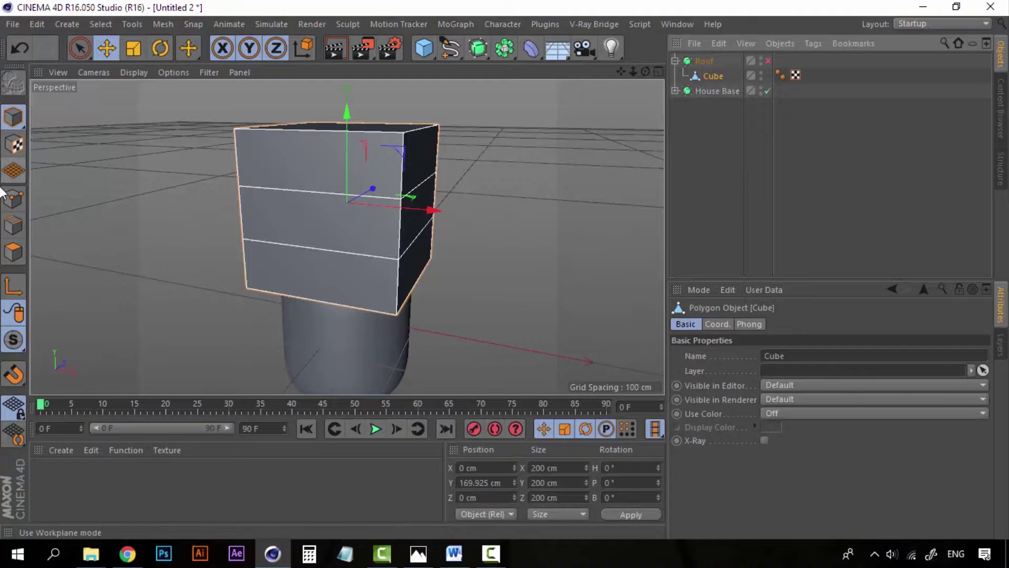
pyautogui.click(12, 256)
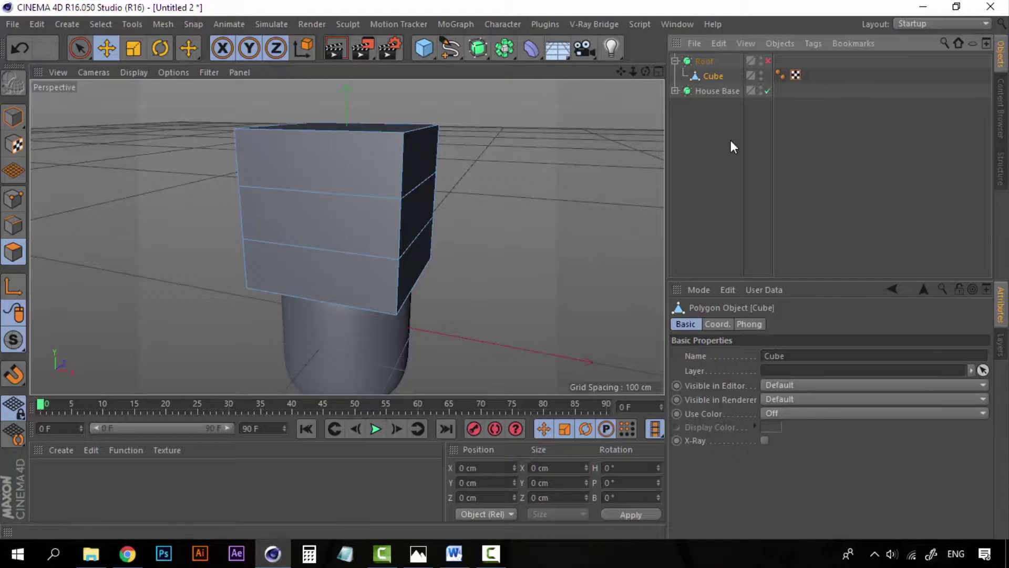
# - Switch to the Modeling layout with the Cube object selected
pyautogui.click(928, 22)
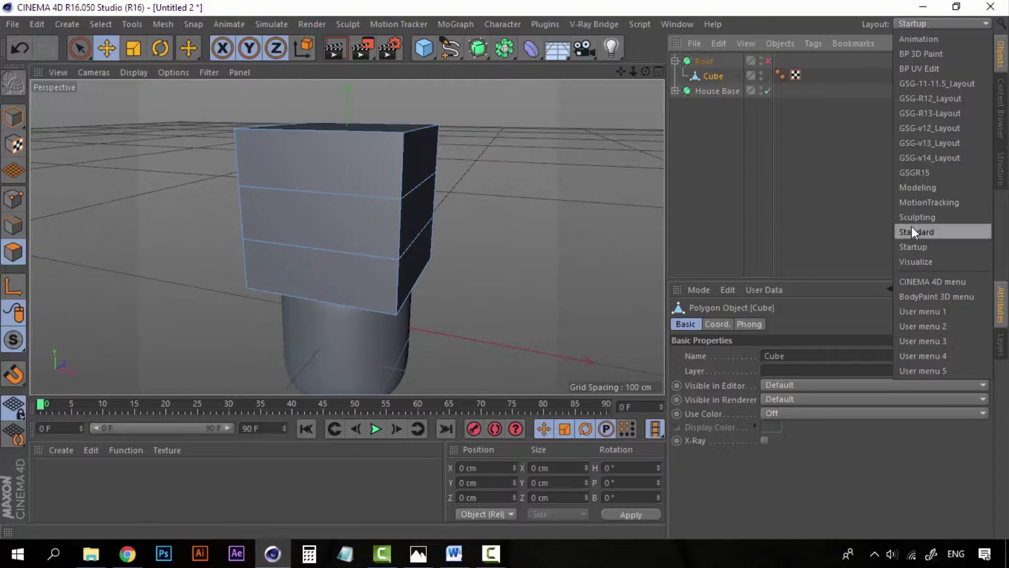
pyautogui.click(931, 188)
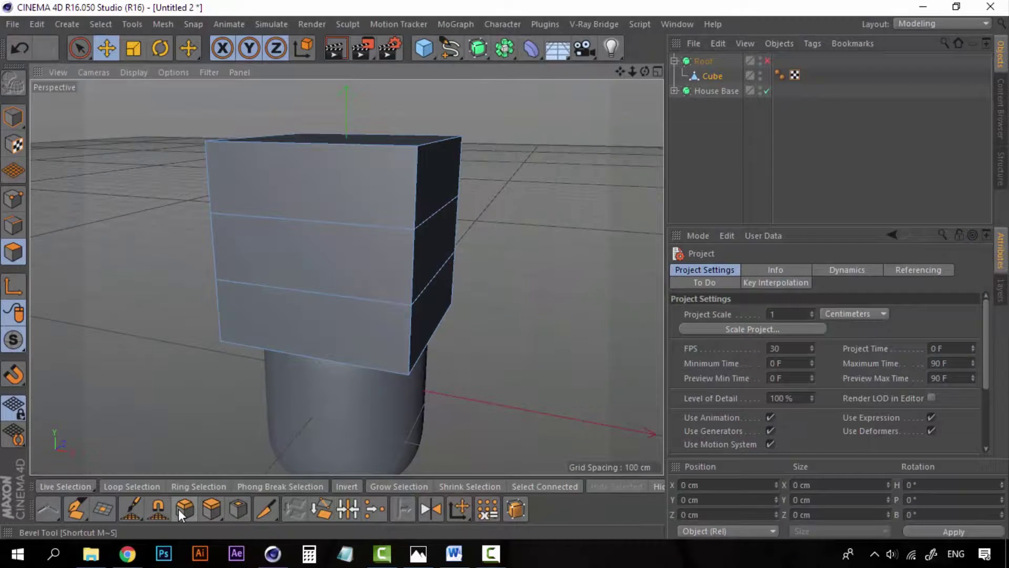
pyautogui.click(718, 75)
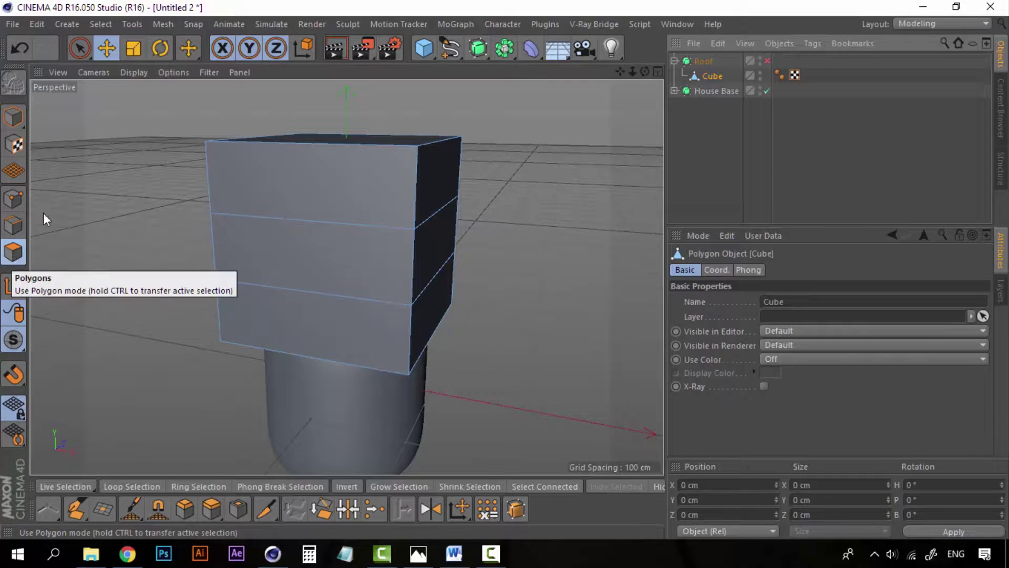
# - In Polygon mode, push the roof cube's lower right side face outward along X
pyautogui.click(80, 48)
pyautogui.click(442, 312)
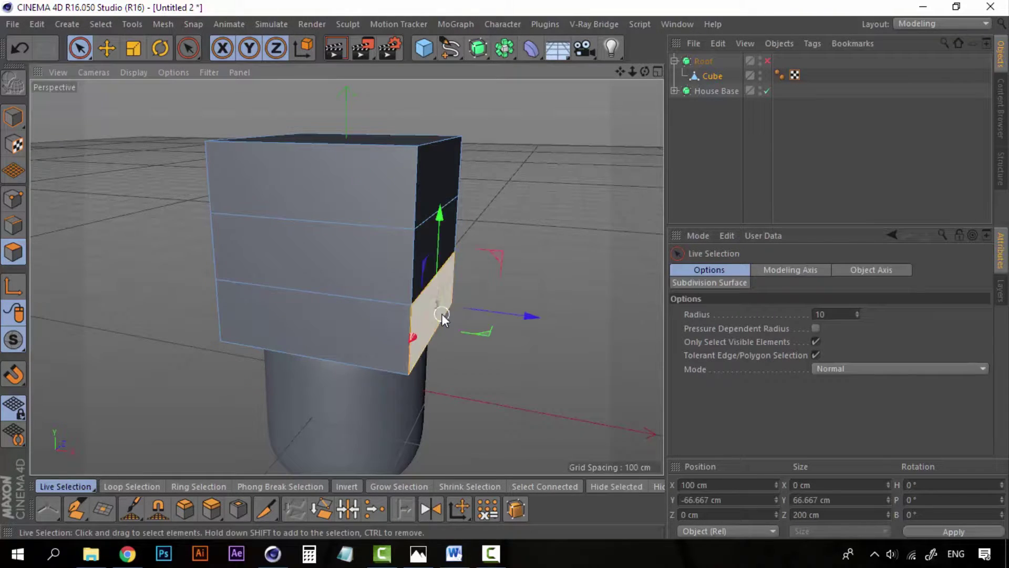
pyautogui.moveTo(533, 317); pyautogui.dragTo(574, 317)
pyautogui.keyDown('alt'); pyautogui.moveTo(346, 318); pyautogui.dragTo(433, 306); pyautogui.keyUp('alt')
# - Pull the lower left side face outward along X, then preview the result with smoothing
pyautogui.keyDown('alt'); pyautogui.moveTo(272, 318); pyautogui.dragTo(255, 347); pyautogui.keyUp('alt')
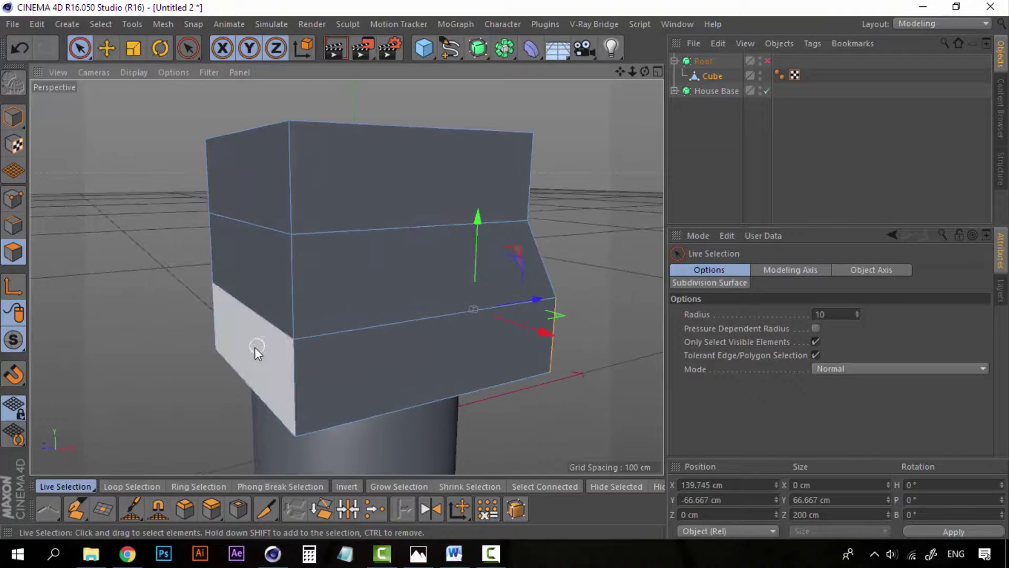
pyautogui.click(255, 348)
pyautogui.moveTo(195, 354); pyautogui.dragTo(150, 361)
pyautogui.moveTo(418, 300)
pyautogui.keyDown('alt'); pyautogui.mouseDown()
pyautogui.moveTo(376, 304)
pyautogui.moveTo(422, 323)
pyautogui.mouseUp(); pyautogui.keyUp('alt')
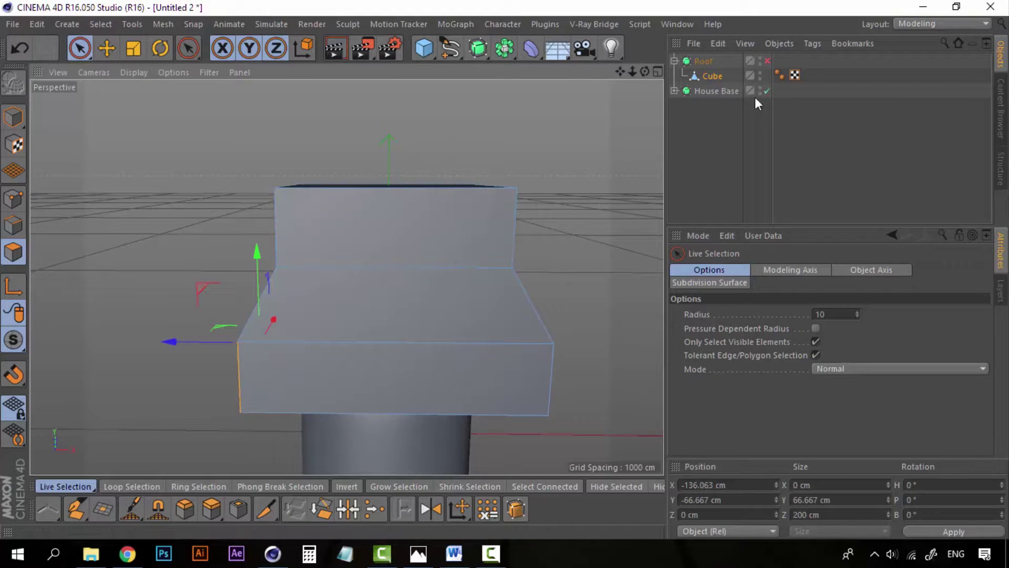
pyautogui.click(767, 61)
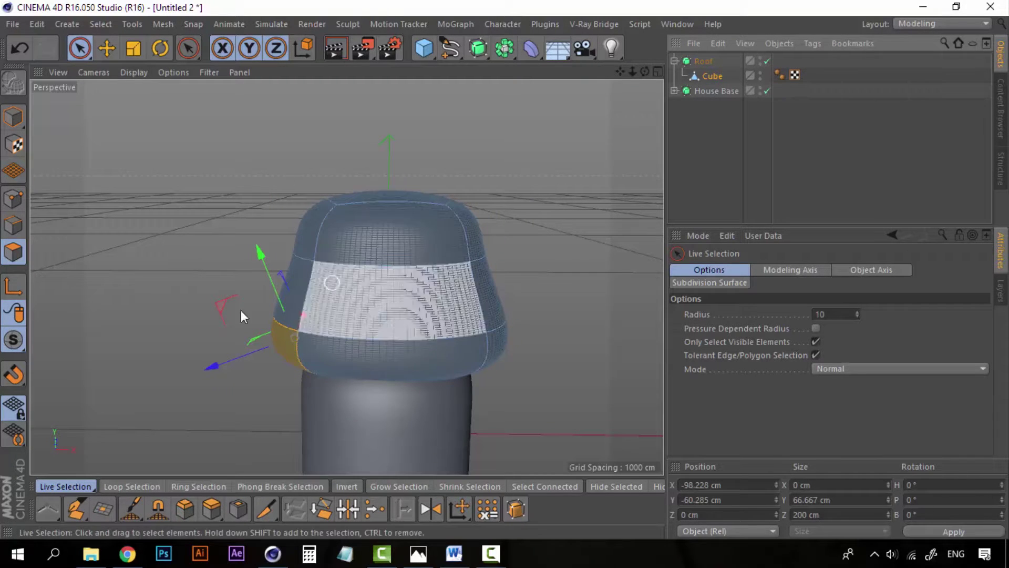
pyautogui.click(768, 61)
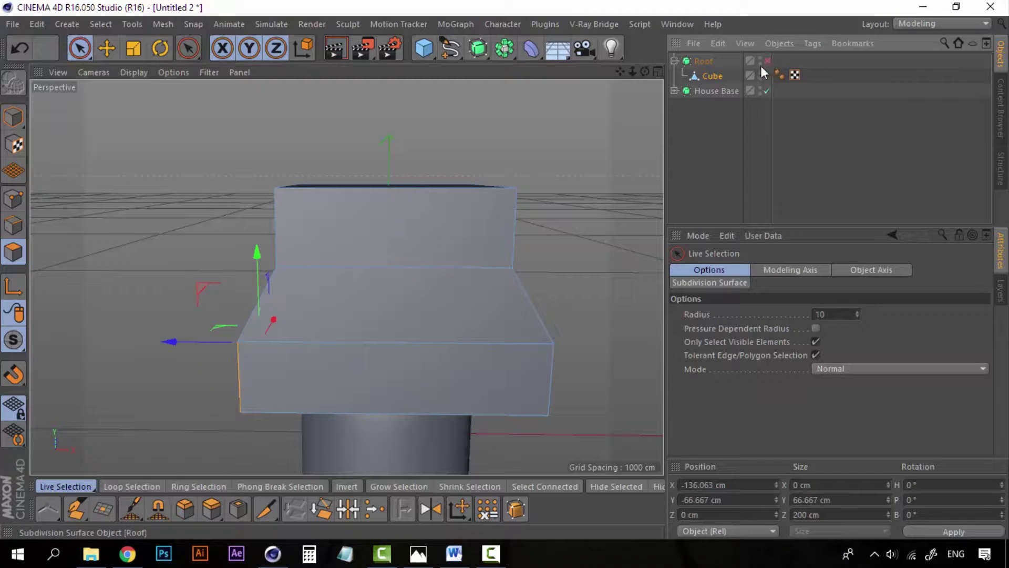
pyautogui.keyDown('alt'); pyautogui.moveTo(460, 267); pyautogui.dragTo(100, 162); pyautogui.keyUp('alt')
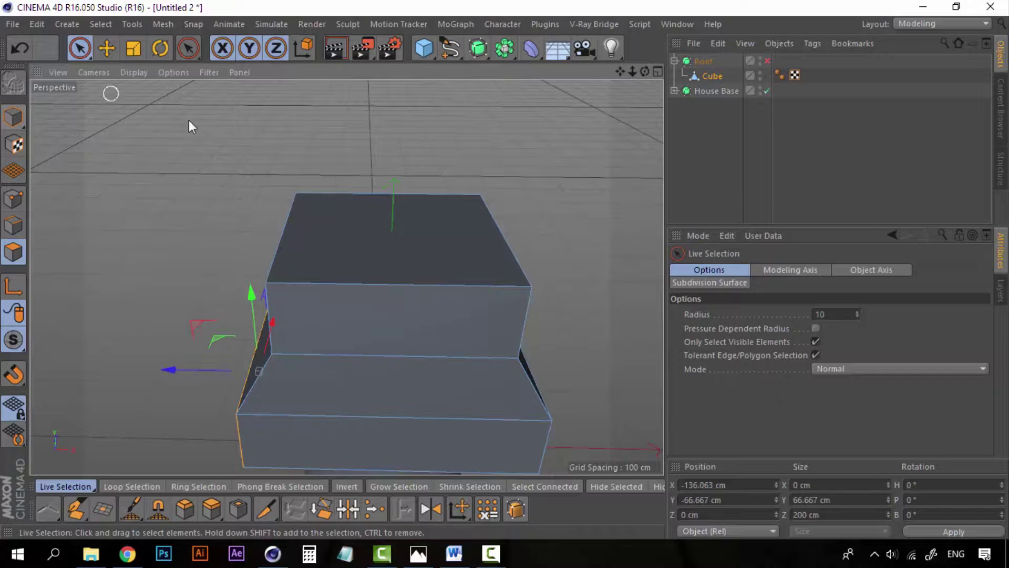
# - Scale the roof's top face narrower along X and turn the roof's Subdivision Surface back on
pyautogui.click(421, 244)
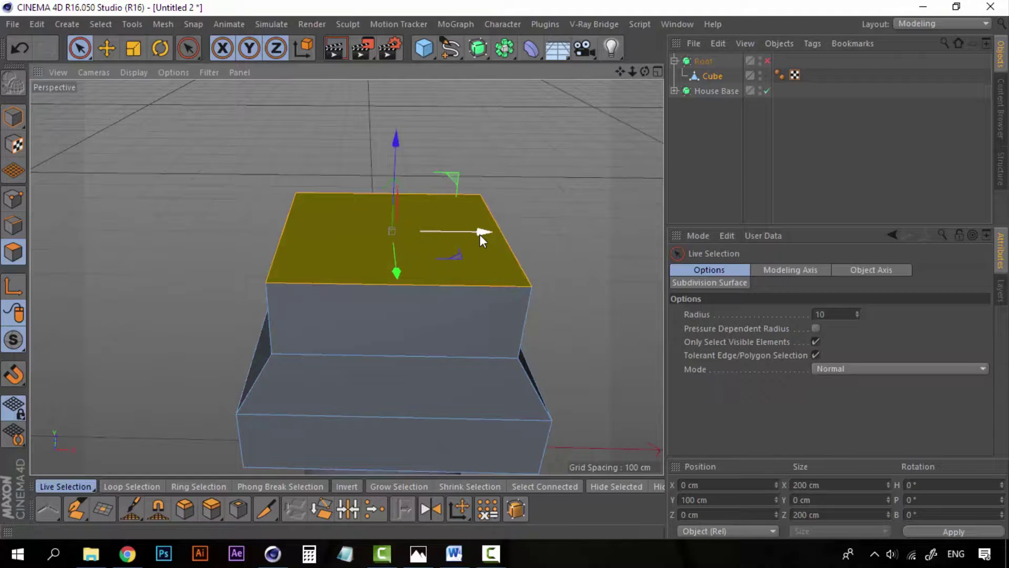
pyautogui.click(132, 49)
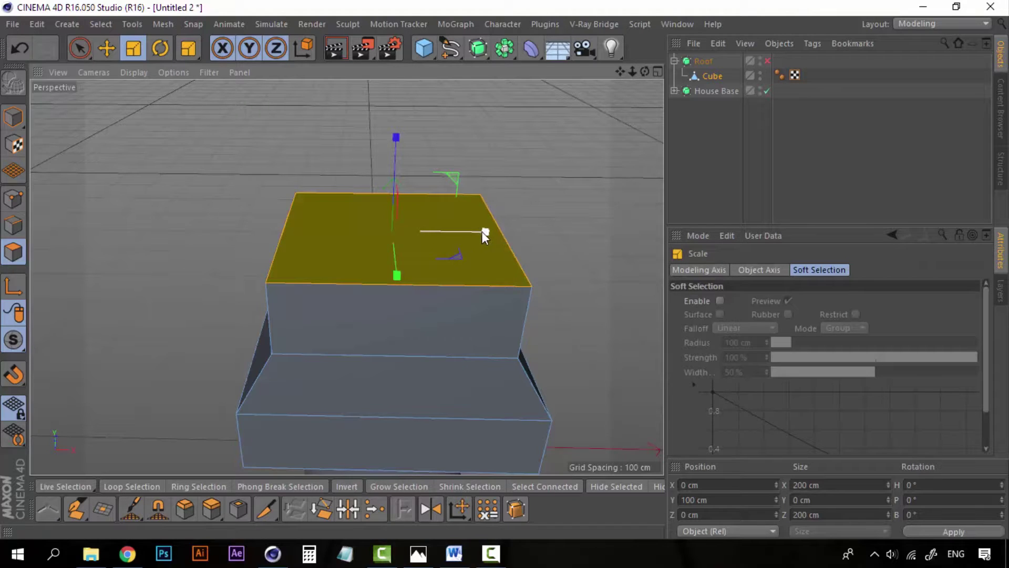
pyautogui.moveTo(481, 230); pyautogui.dragTo(401, 238)
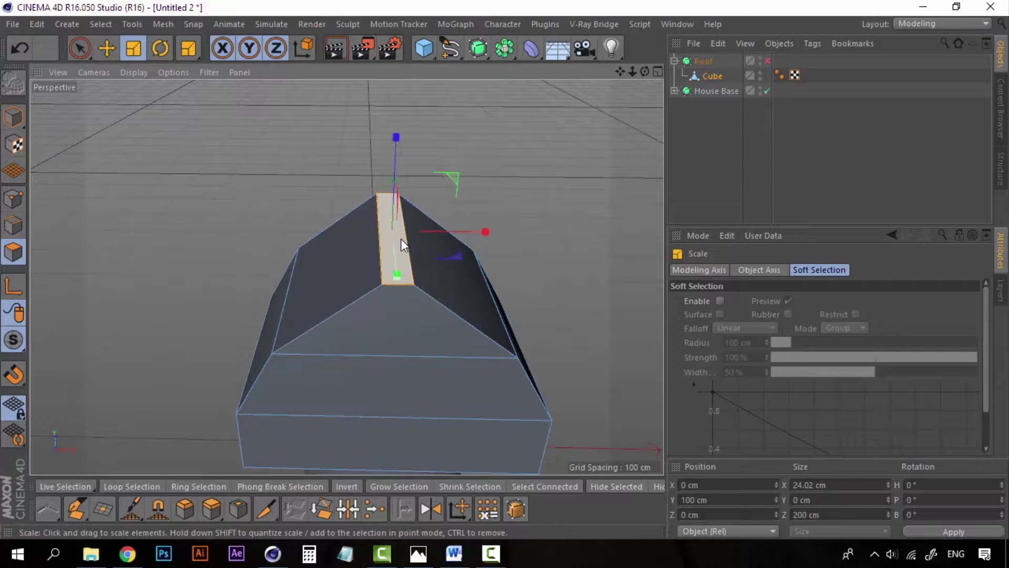
pyautogui.click(768, 61)
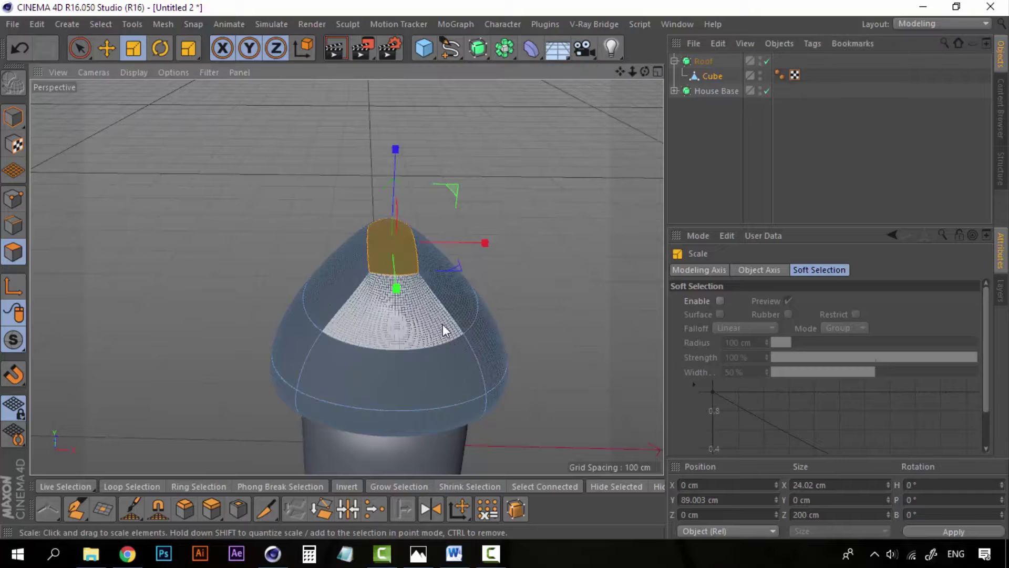
pyautogui.moveTo(443, 324)
pyautogui.keyDown('alt'); pyautogui.mouseDown()
pyautogui.moveTo(424, 257)
pyautogui.moveTo(440, 276)
pyautogui.moveTo(477, 279)
pyautogui.mouseUp(); pyautogui.keyUp('alt')
pyautogui.press('e')
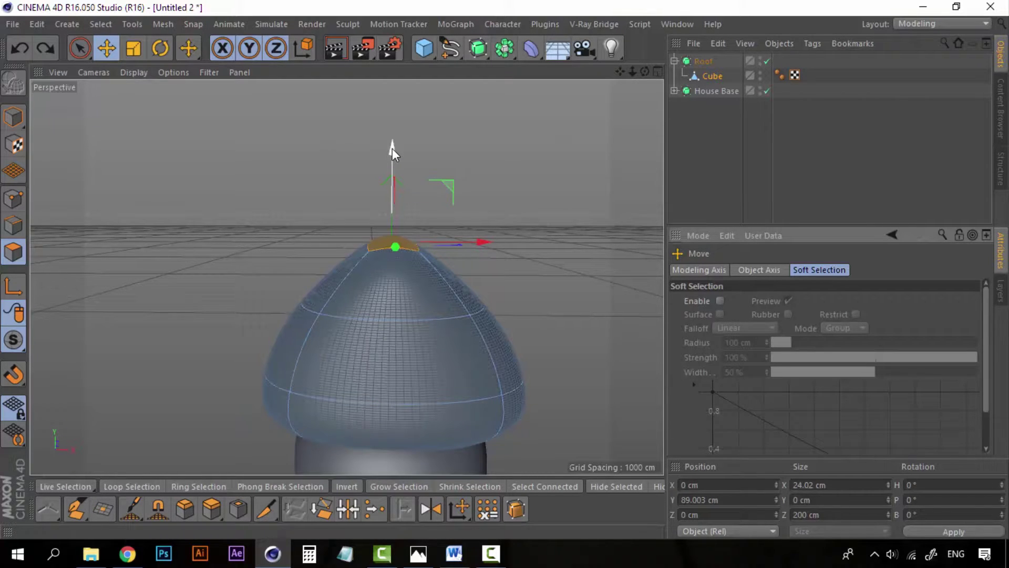
# - Lower the roof's top face along Y to flatten its peak
pyautogui.moveTo(392, 148)
pyautogui.mouseDown()
pyautogui.moveTo(386, 242)
pyautogui.moveTo(386, 195)
pyautogui.mouseUp()
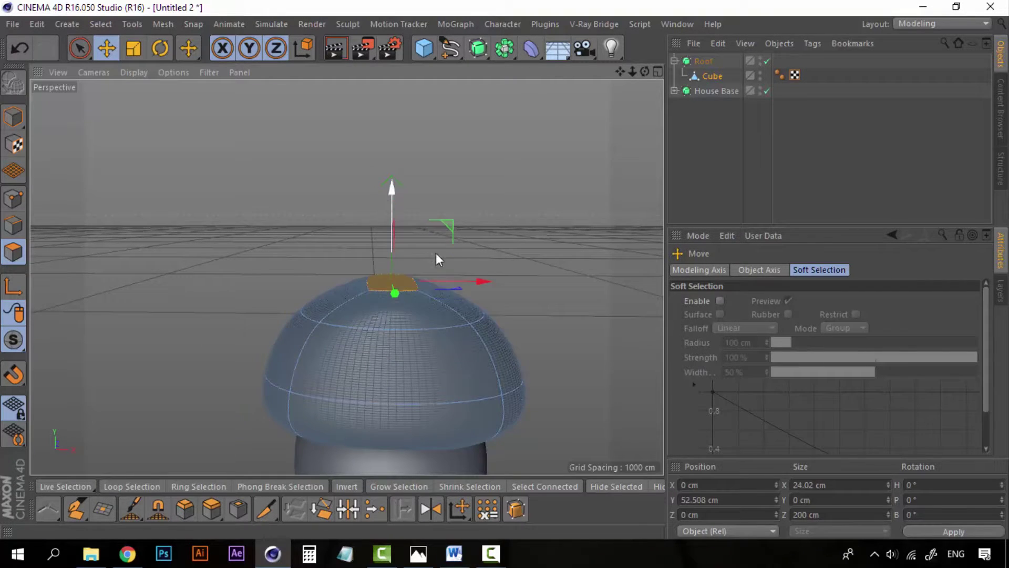
pyautogui.click(702, 162)
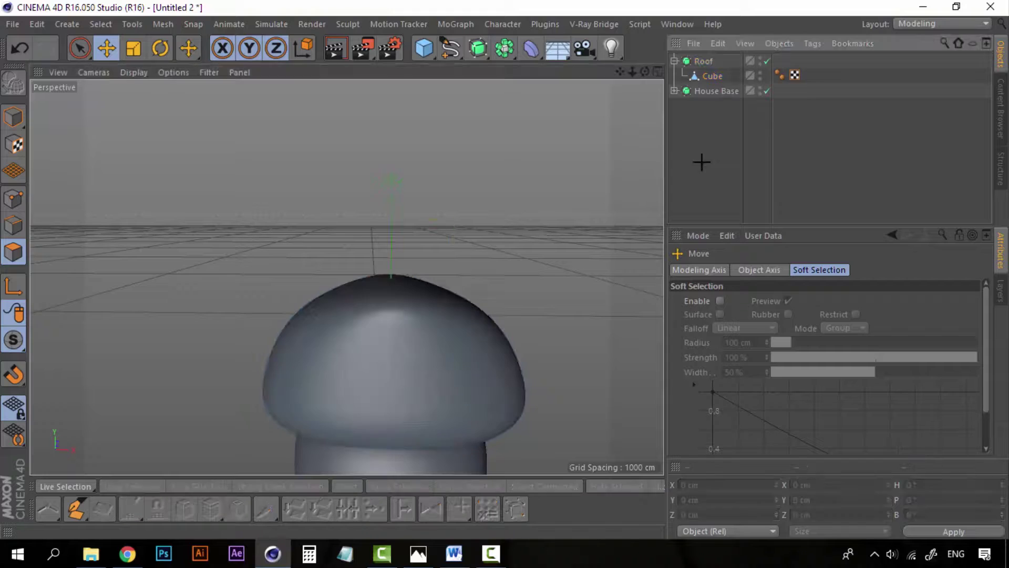
pyautogui.click(709, 75)
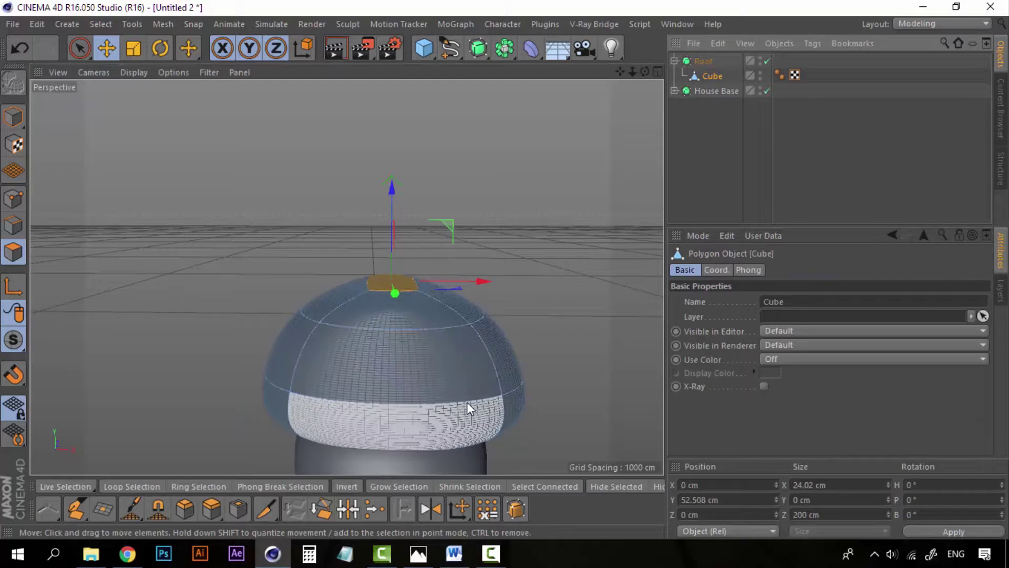
pyautogui.scroll(-2, 430, 364)
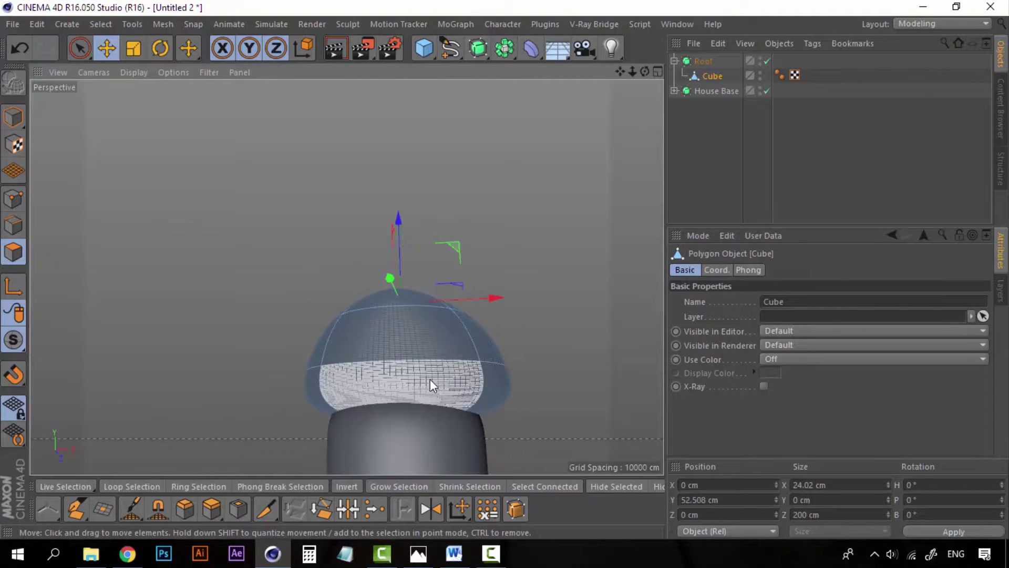
pyautogui.scroll(-2, 430, 379)
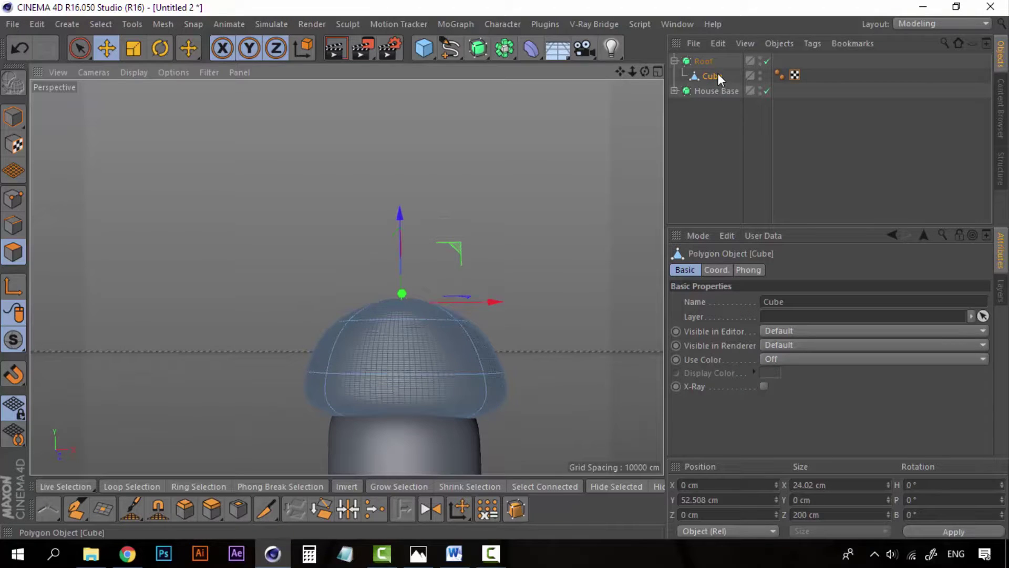
pyautogui.click(724, 270)
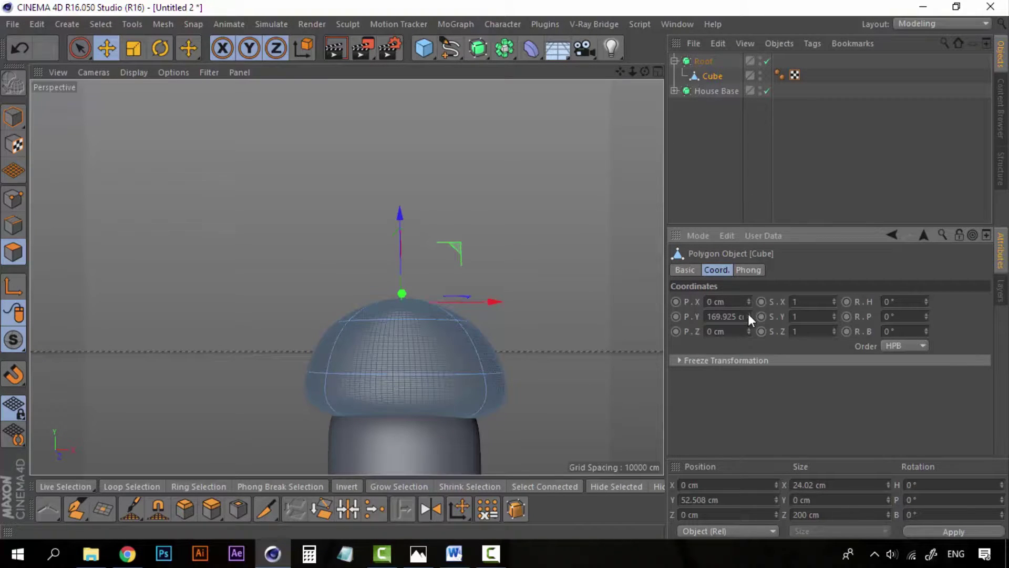
pyautogui.moveTo(749, 316); pyautogui.dragTo(748, 336)
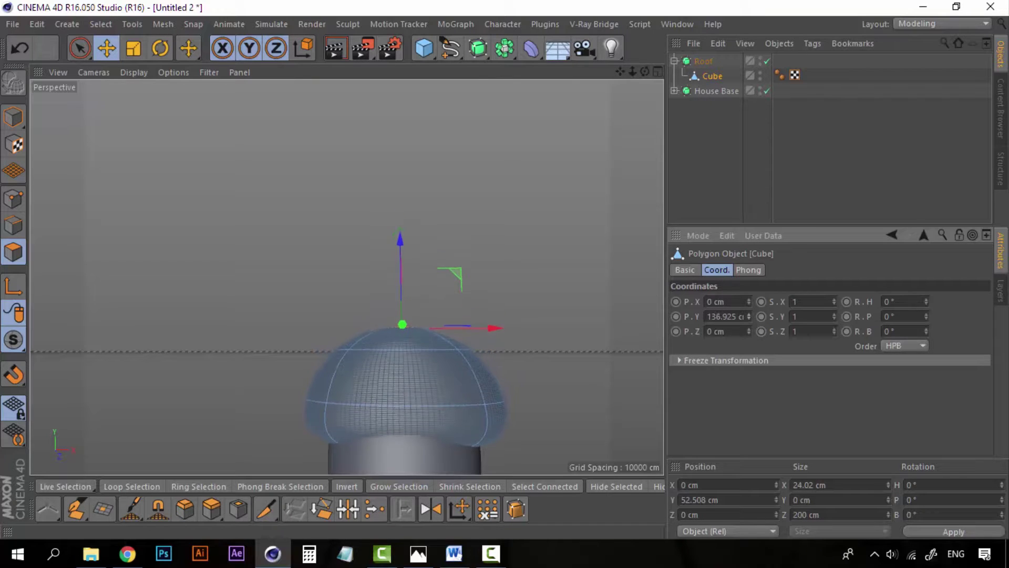
pyautogui.hotkey('ctrl', 'z')
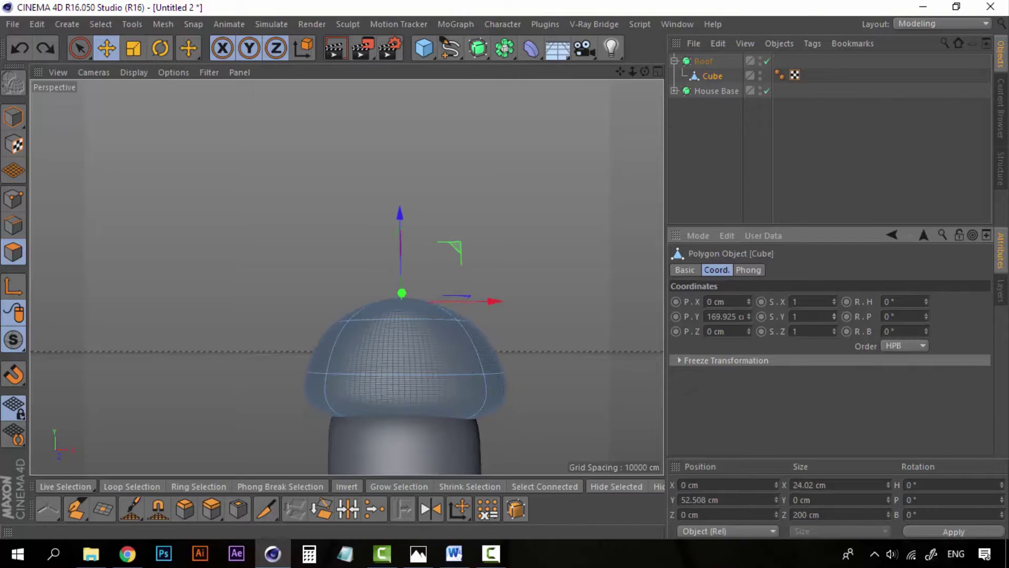
# - Set the roof Cube's Y scale to 0.7 and return to Model mode
pyautogui.moveTo(834, 316)
pyautogui.mouseDown()
pyautogui.moveTo(834, 337)
pyautogui.moveTo(834, 314)
pyautogui.mouseUp()
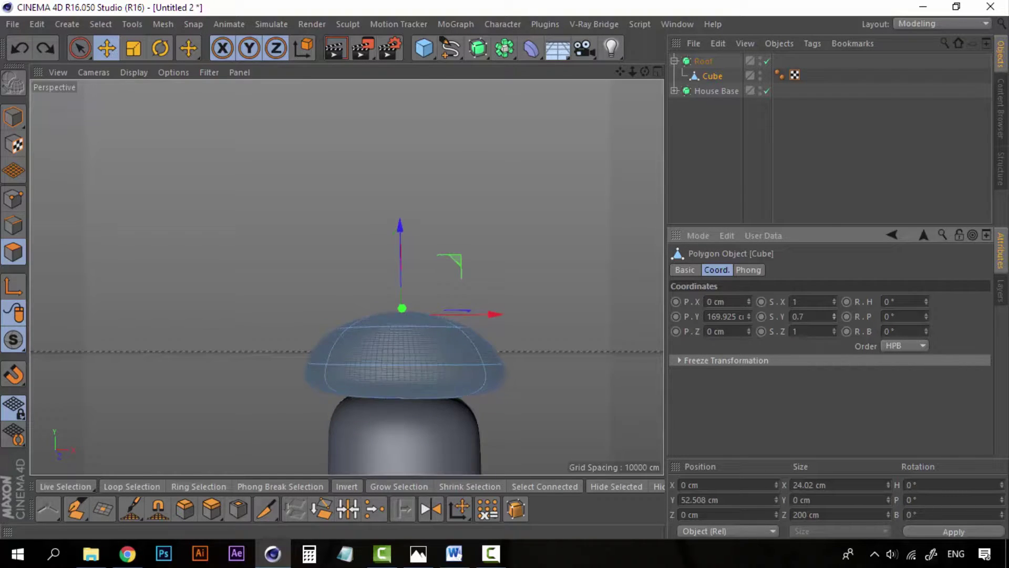
pyautogui.click(719, 198)
pyautogui.click(712, 76)
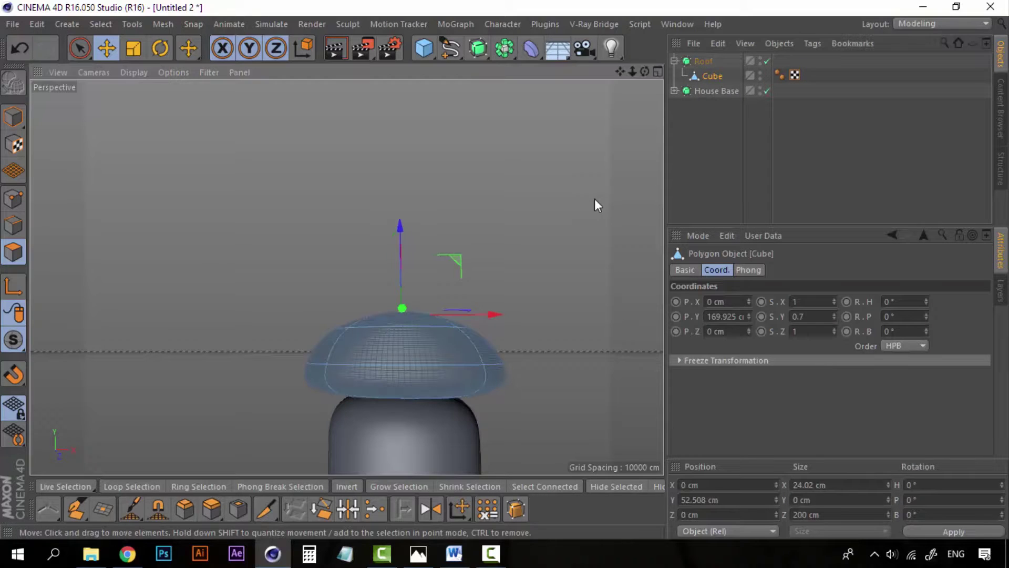
pyautogui.click(714, 79)
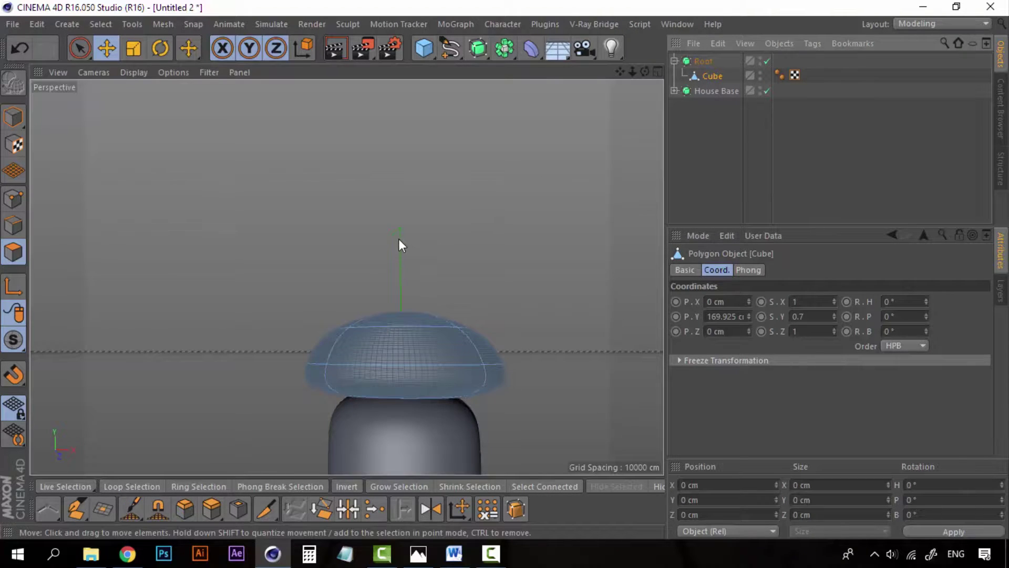
pyautogui.click(704, 61)
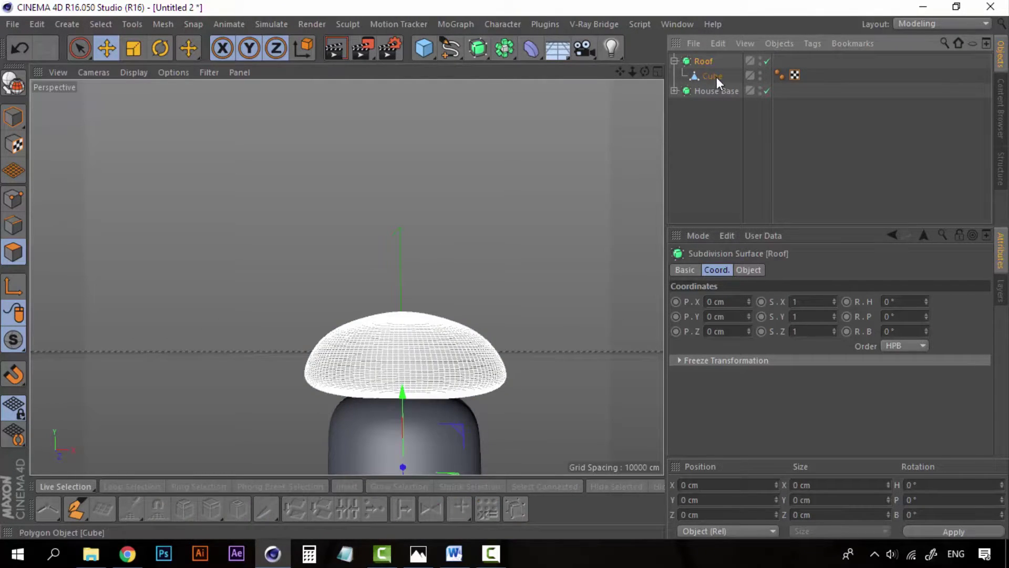
pyautogui.click(717, 77)
pyautogui.moveTo(509, 380)
pyautogui.keyDown('alt'); pyautogui.mouseDown(button='middle')
pyautogui.moveTo(498, 280)
pyautogui.moveTo(492, 343)
pyautogui.mouseUp(button='middle'); pyautogui.keyUp('alt')
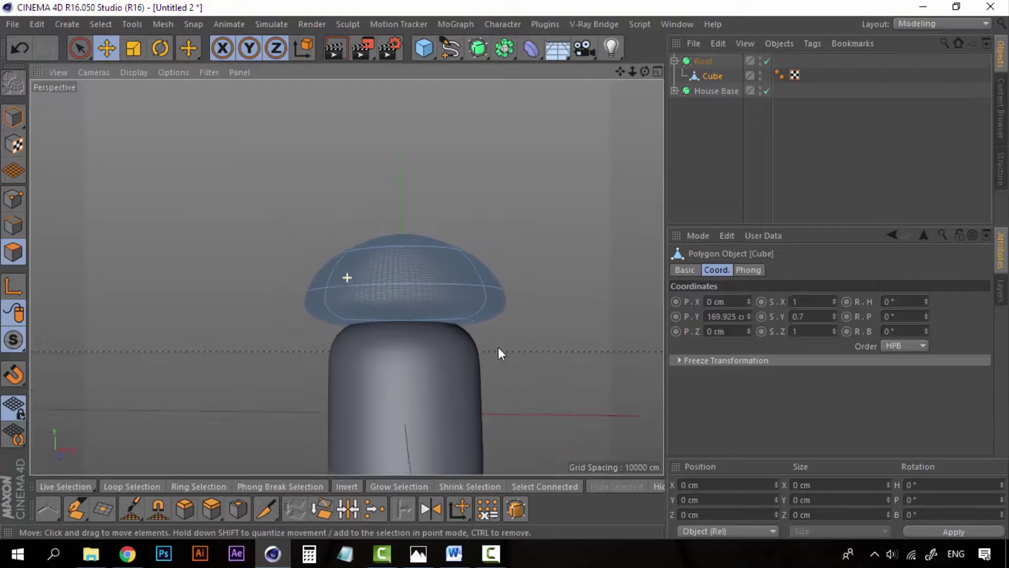
pyautogui.click(4, 116)
# - Lower the roof to about 117.3 cm Y, stretch it along Z and set X scale 1.1
pyautogui.moveTo(404, 199)
pyautogui.mouseDown()
pyautogui.moveTo(402, 234)
pyautogui.moveTo(560, 316)
pyautogui.moveTo(523, 324)
pyautogui.mouseUp()
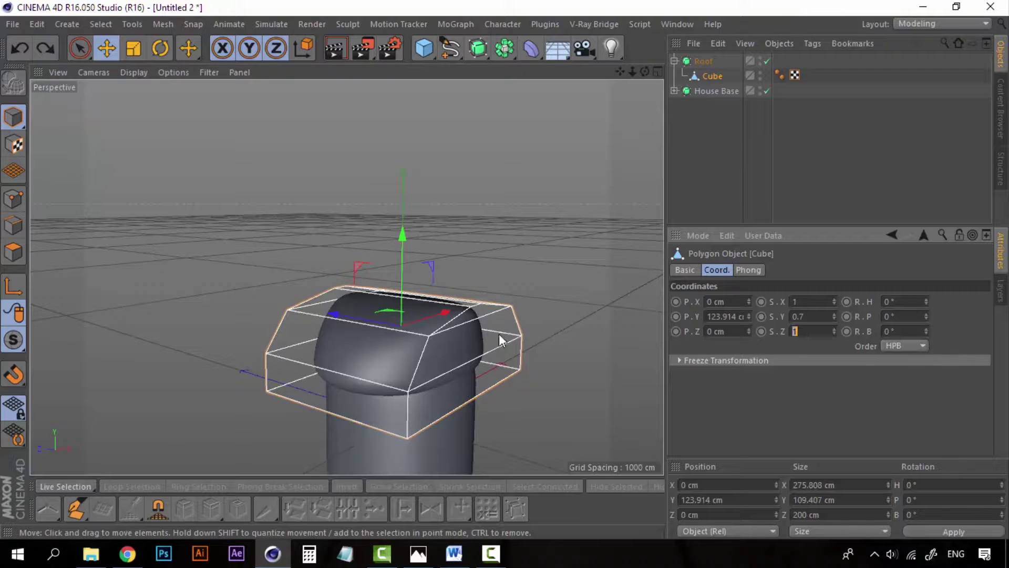
pyautogui.moveTo(834, 333); pyautogui.dragTo(835, 315)
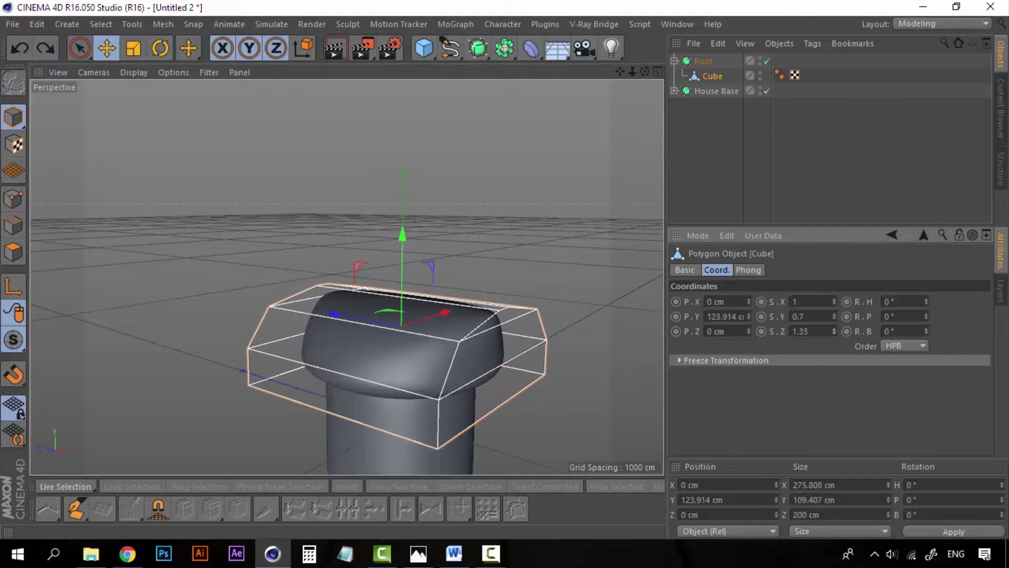
pyautogui.keyDown('alt'); pyautogui.moveTo(455, 348); pyautogui.dragTo(548, 368); pyautogui.keyUp('alt')
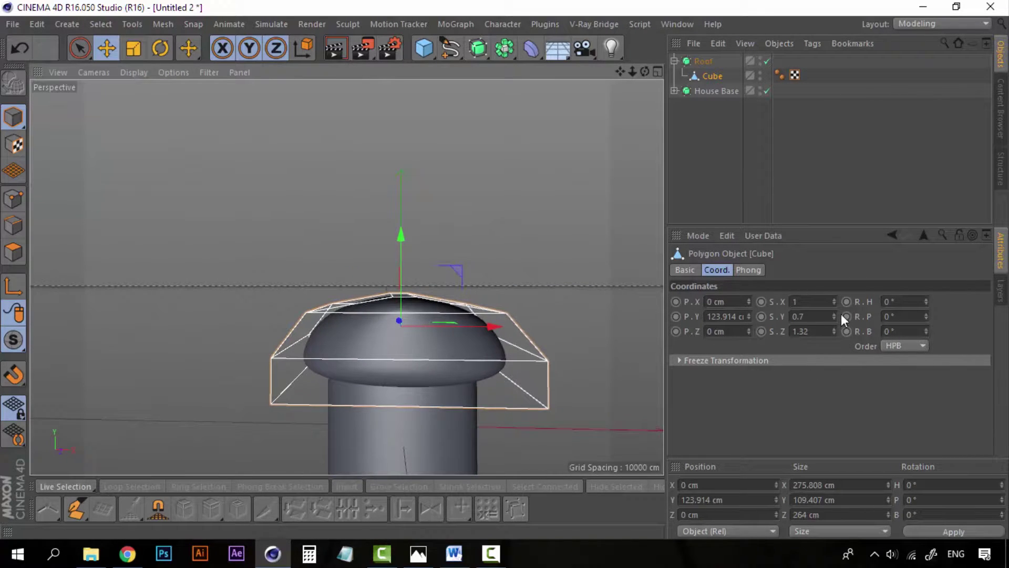
pyautogui.moveTo(834, 303); pyautogui.dragTo(834, 300)
pyautogui.moveTo(834, 301); pyautogui.dragTo(833, 306)
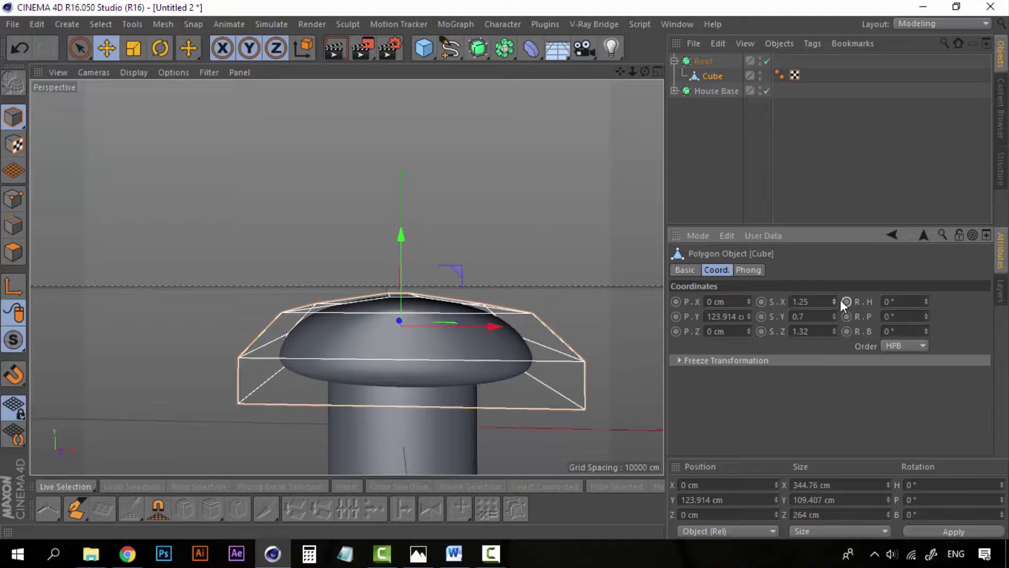
pyautogui.moveTo(834, 301); pyautogui.dragTo(809, 308)
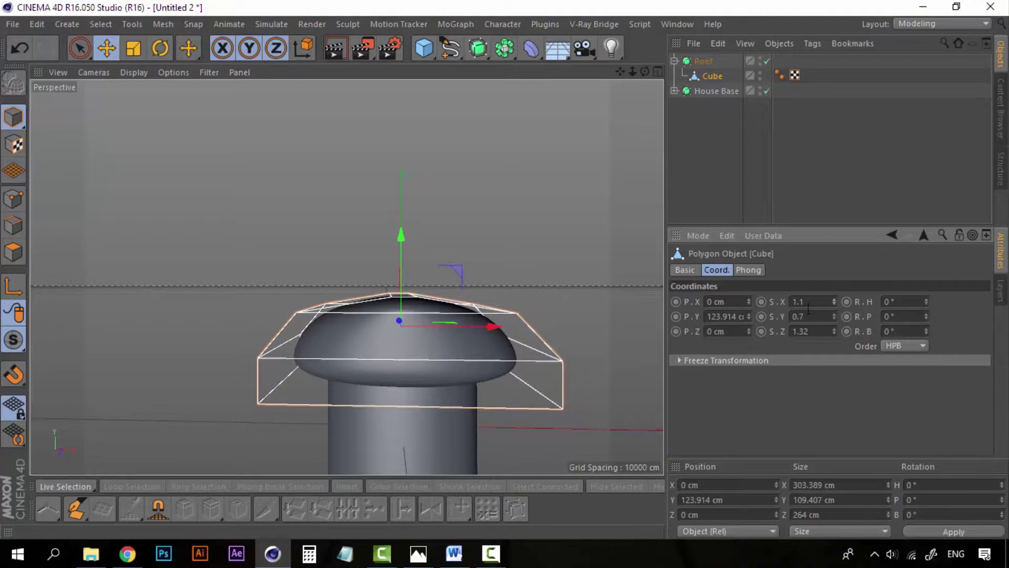
pyautogui.moveTo(402, 236); pyautogui.dragTo(417, 271)
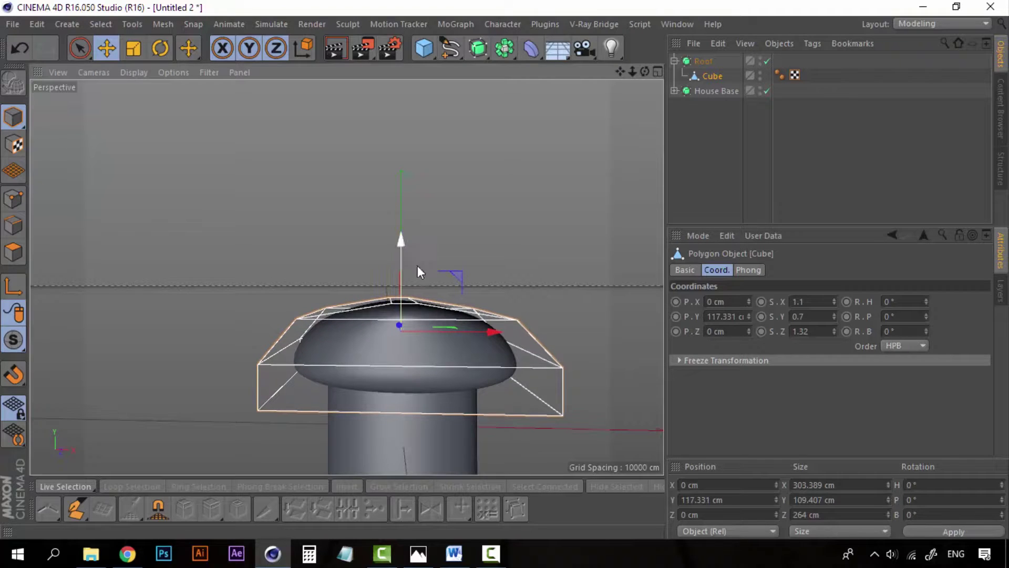
pyautogui.click(691, 175)
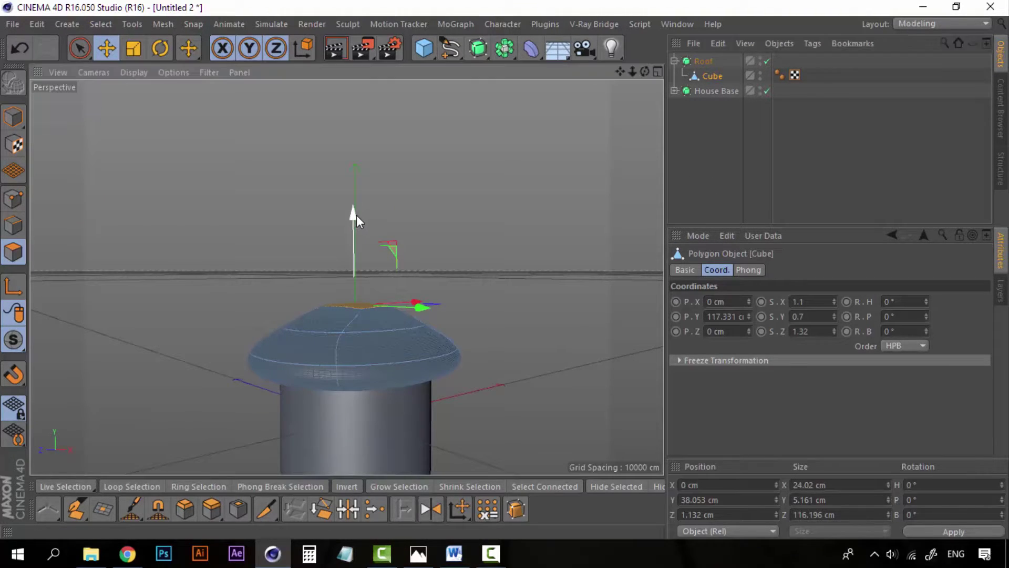
# - Raise the roof's top faces along Y for a higher rounded peak
pyautogui.moveTo(357, 216); pyautogui.dragTo(351, 322)
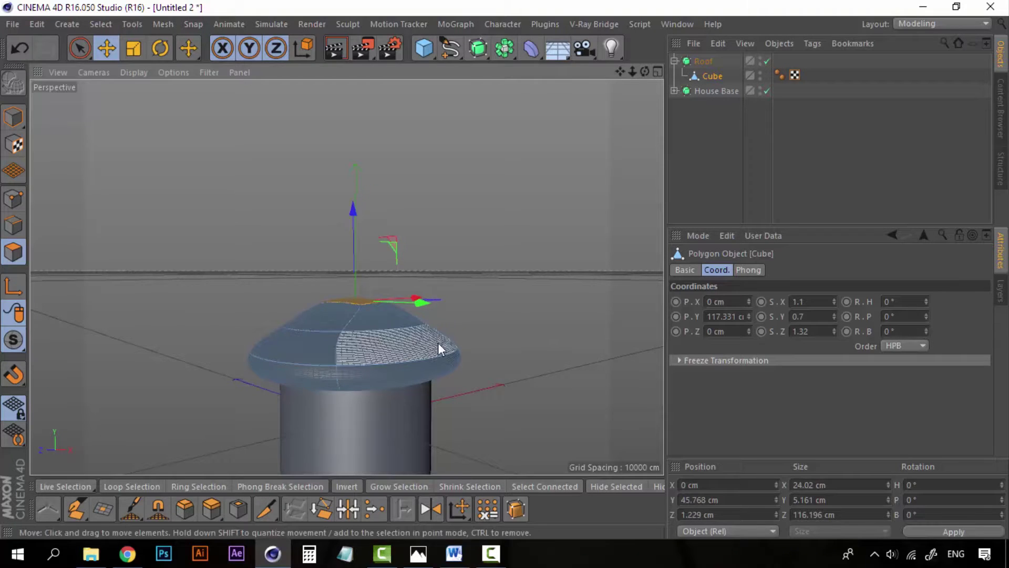
pyautogui.click(731, 167)
pyautogui.scroll(1, 464, 382)
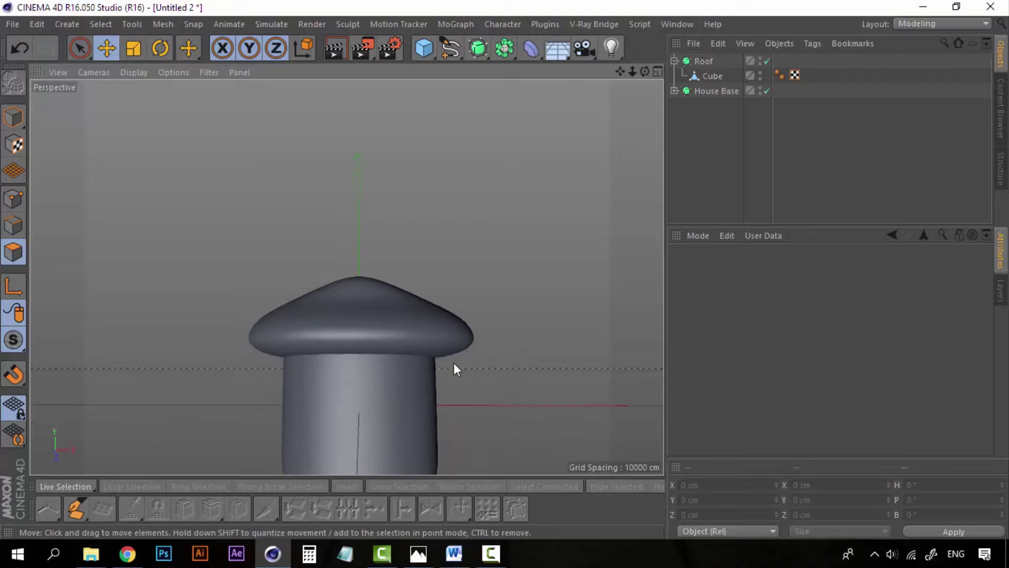
pyautogui.scroll(2, 364, 333)
pyautogui.keyDown('alt'); pyautogui.moveTo(370, 319); pyautogui.dragTo(385, 354); pyautogui.keyUp('alt')
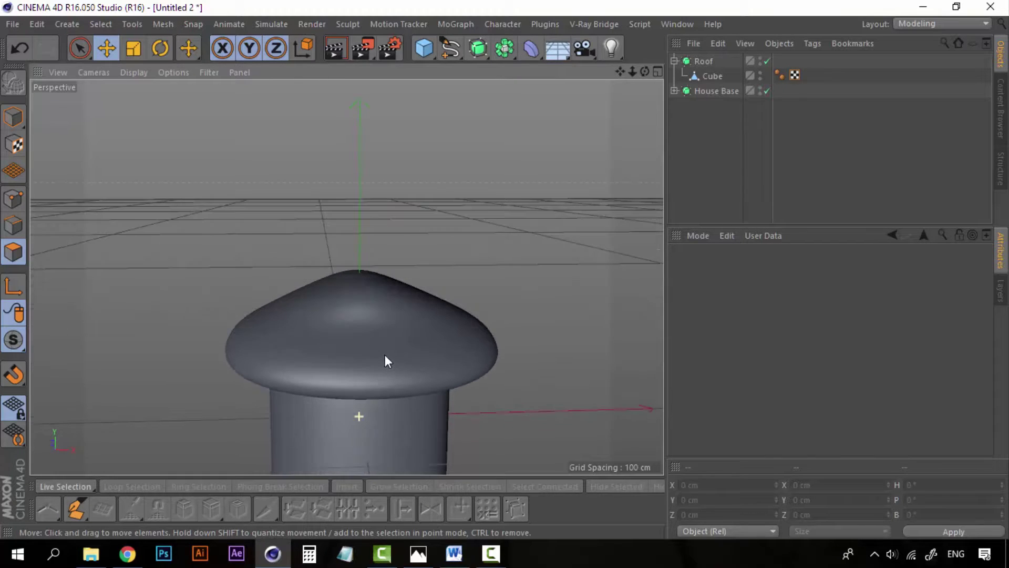
# - Select the Roof object, reframe the house higher in view, and bring up the primitives palette
pyautogui.click(713, 77)
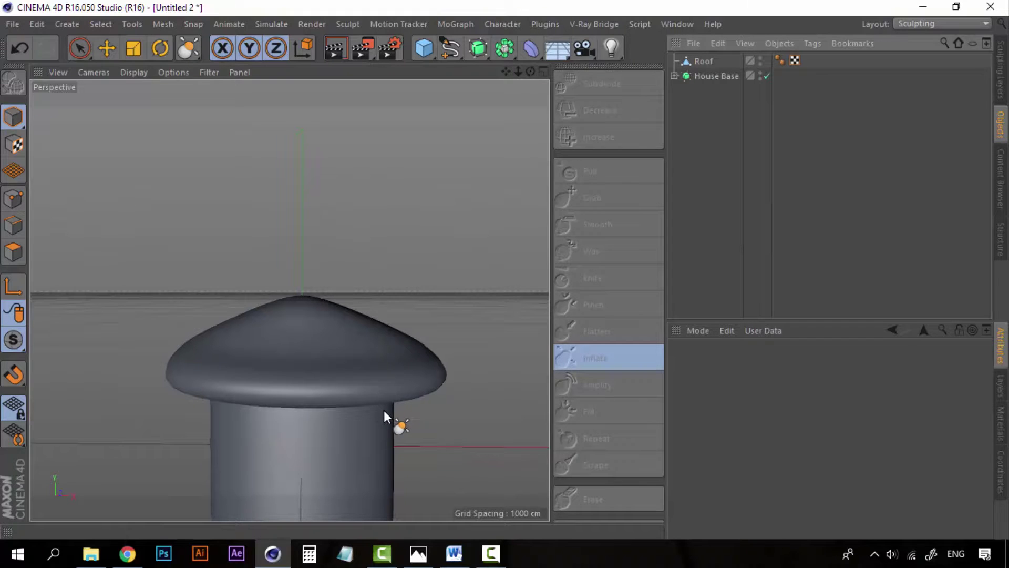
pyautogui.click(706, 61)
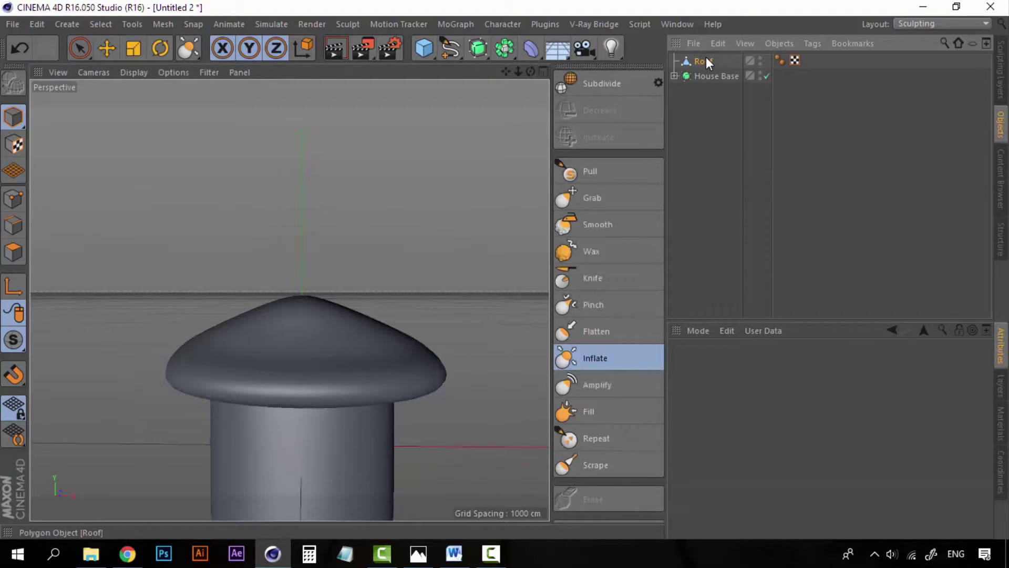
pyautogui.keyDown('alt'); pyautogui.moveTo(450, 381); pyautogui.dragTo(451, 279, button='middle'); pyautogui.keyUp('alt')
pyautogui.click(712, 164)
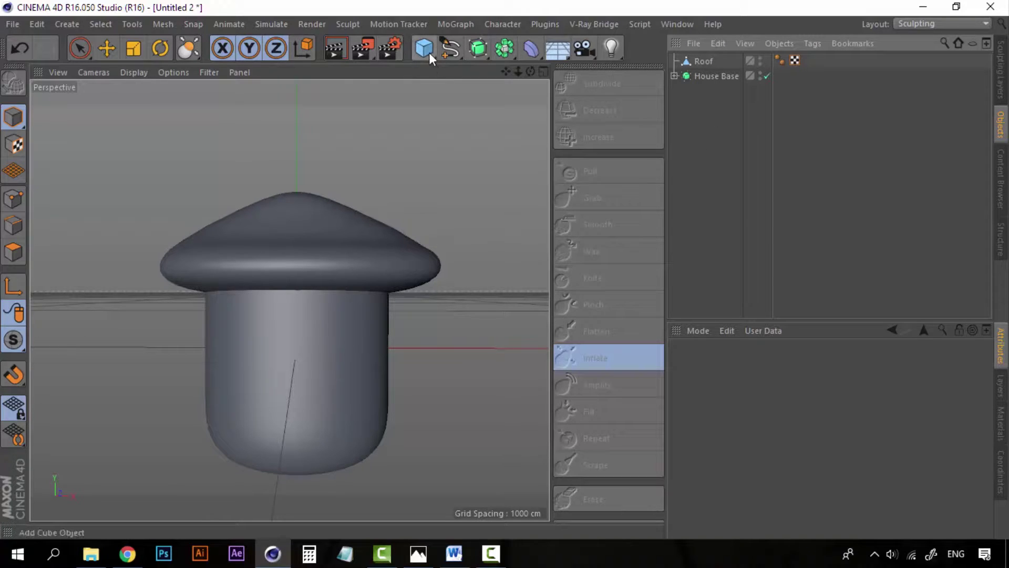
pyautogui.moveTo(427, 46); pyautogui.dragTo(731, 102)
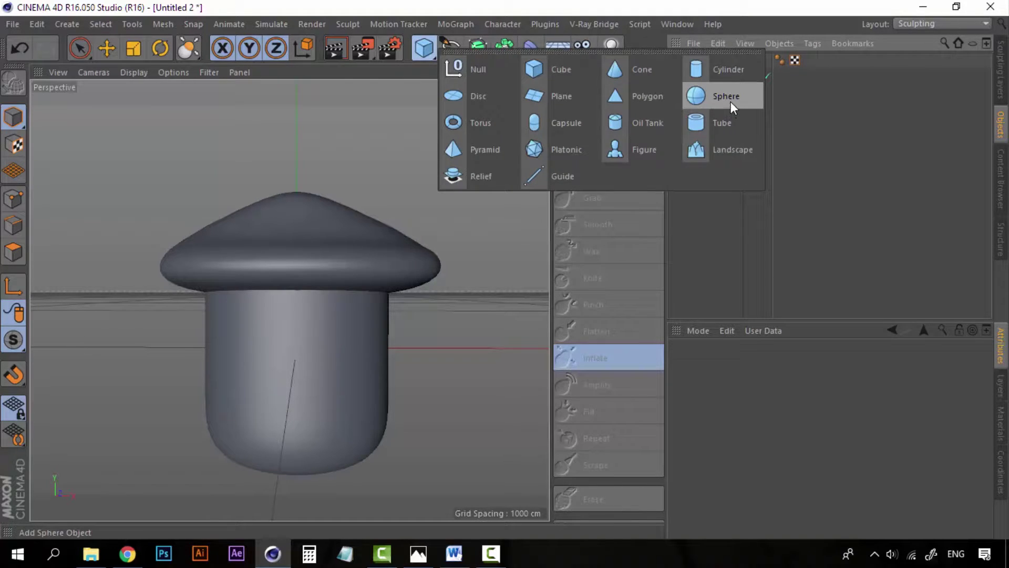
# - Move the new sphere up onto the peak of the roof
pyautogui.press('e')
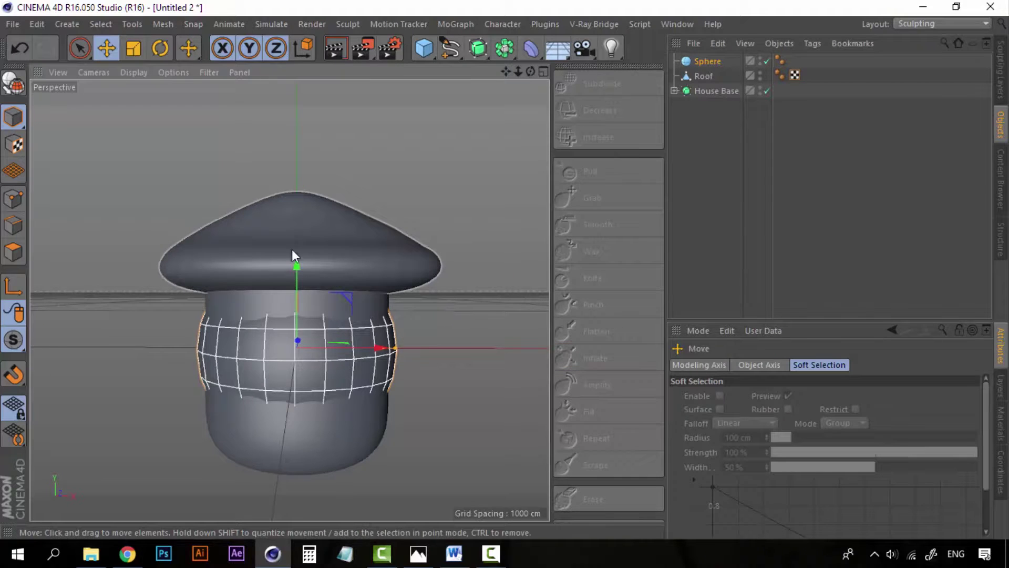
pyautogui.moveTo(300, 266); pyautogui.dragTo(315, 99)
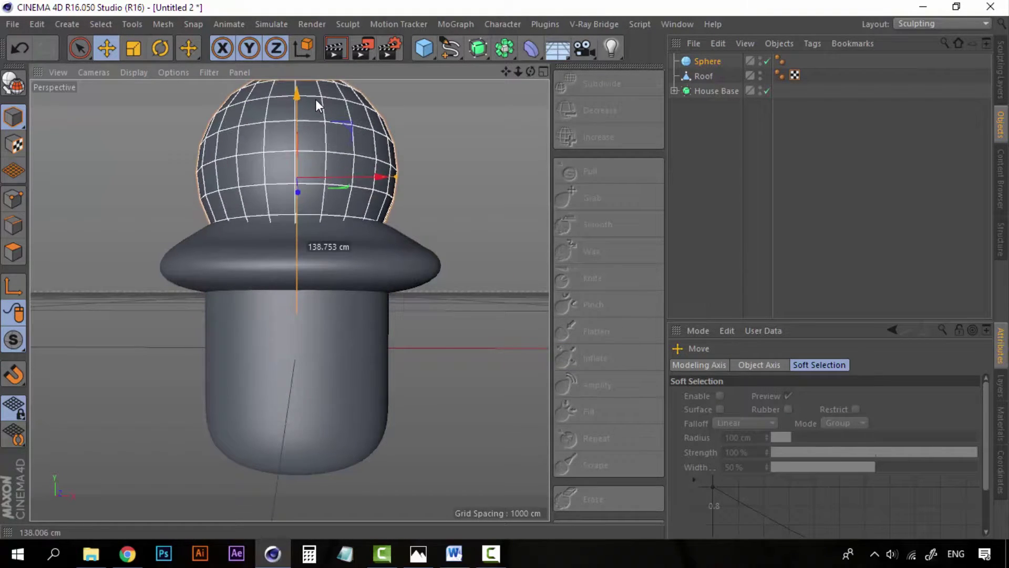
pyautogui.click(730, 234)
pyautogui.click(708, 62)
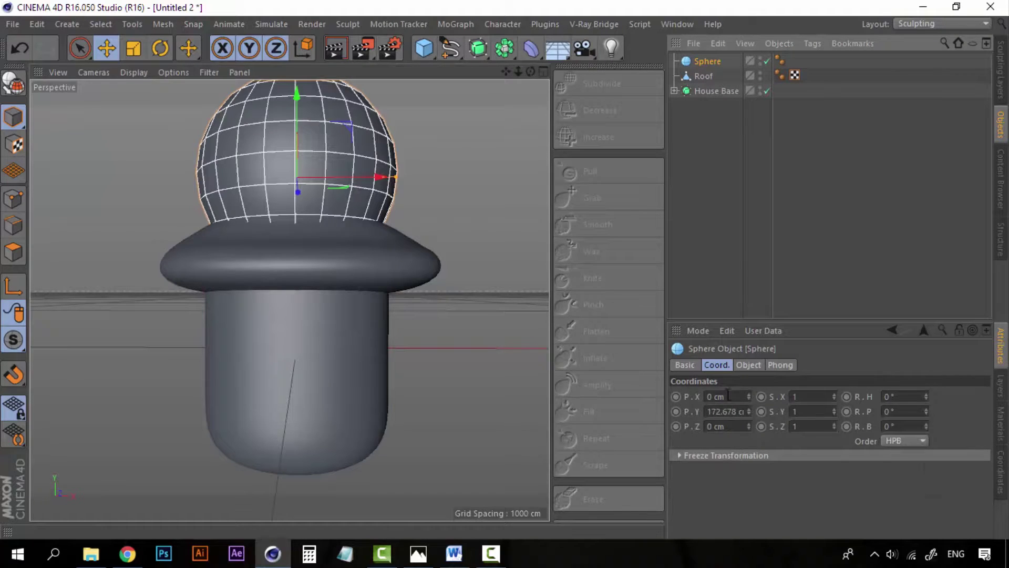
# - Give the sphere 100 segments and a 10 cm radius
pyautogui.click(741, 367)
pyautogui.moveTo(760, 411)
pyautogui.mouseDown()
pyautogui.moveTo(721, 411)
pyautogui.moveTo(718, 391)
pyautogui.mouseUp()
pyautogui.write('100')
pyautogui.write('25')
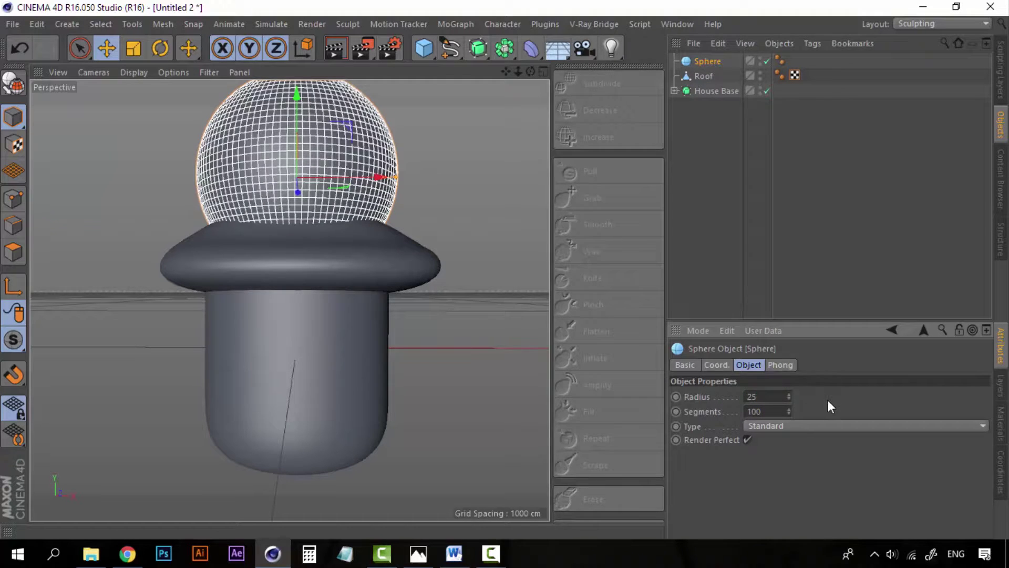
pyautogui.press('Return')
pyautogui.moveTo(773, 396); pyautogui.dragTo(715, 393)
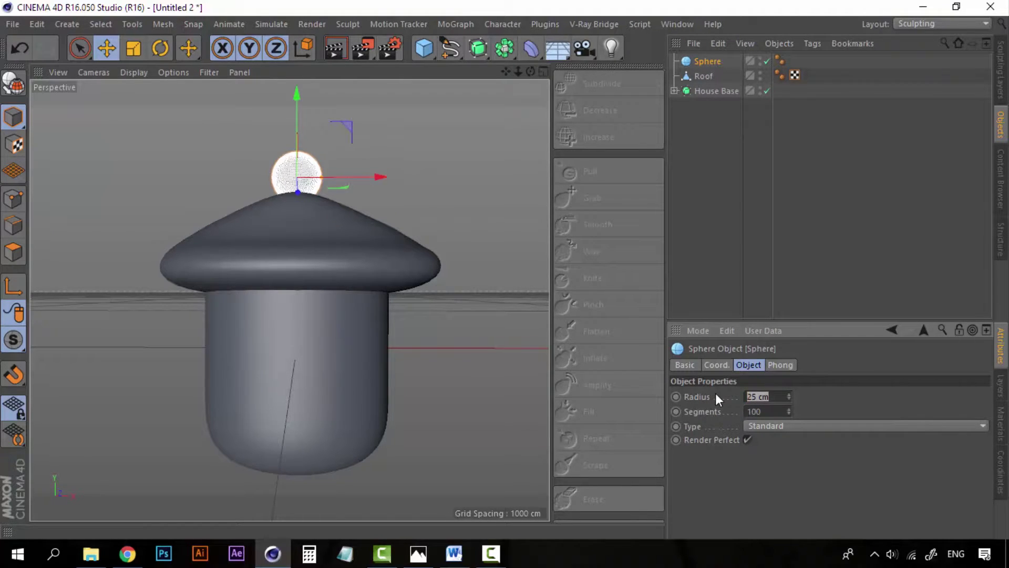
pyautogui.write('10')
pyautogui.press('Return')
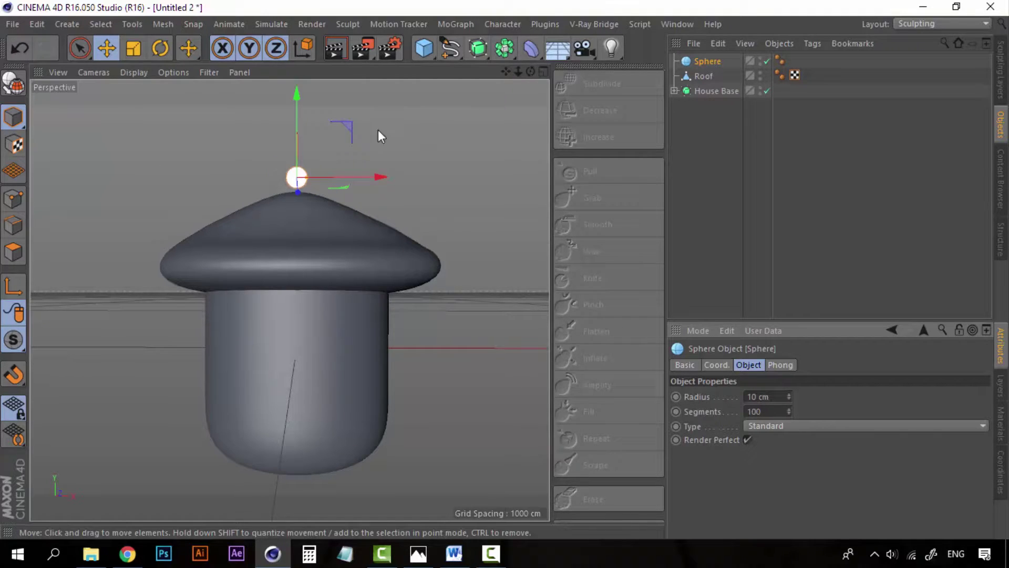
# - Switch to a maximized Top view with Gouraud Shading
pyautogui.click(546, 72)
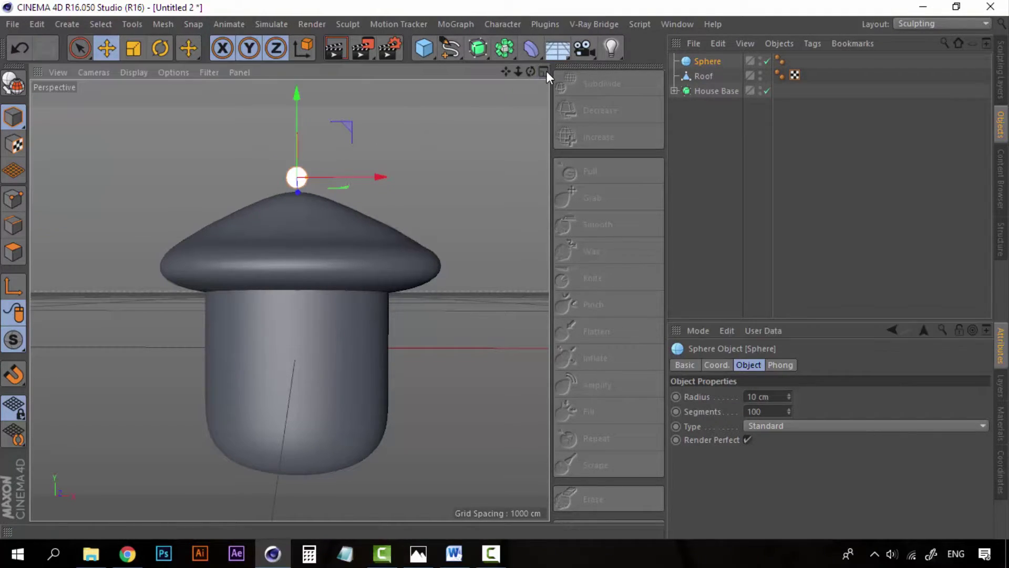
pyautogui.click(543, 72)
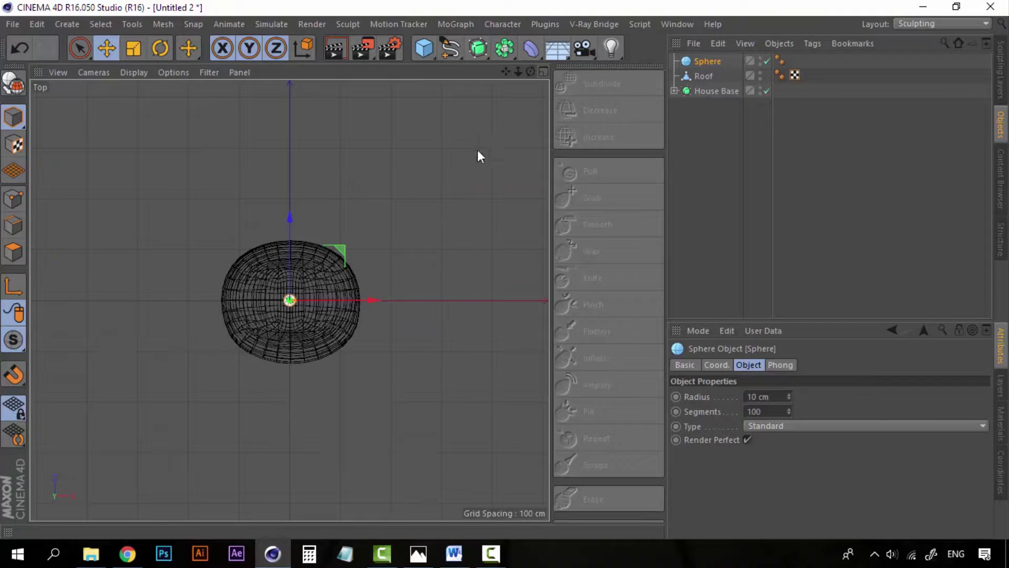
pyautogui.scroll(1, 279, 291)
pyautogui.scroll(2, 285, 304)
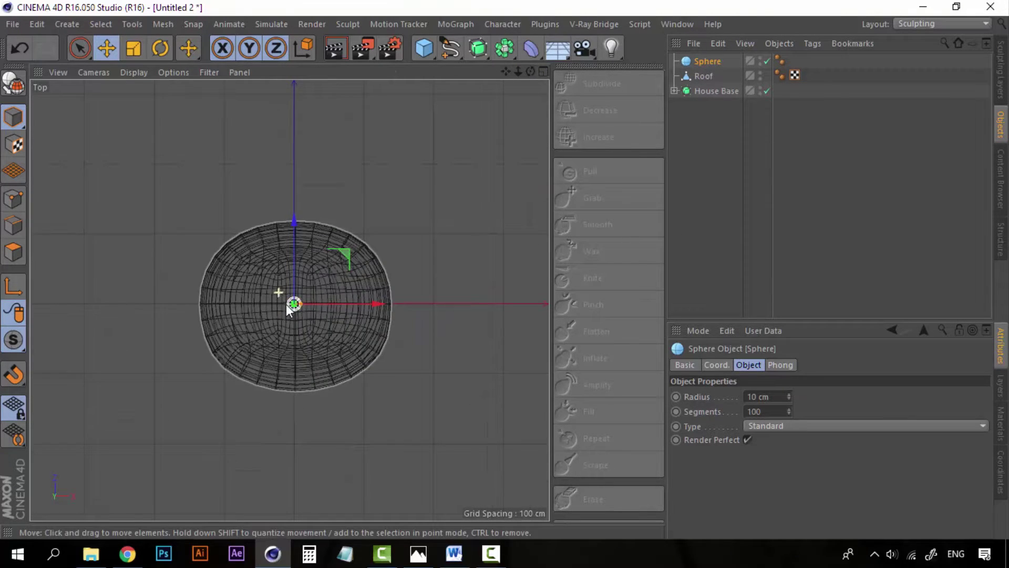
pyautogui.scroll(3, 294, 313)
pyautogui.scroll(3, 296, 316)
pyautogui.scroll(-1, 296, 317)
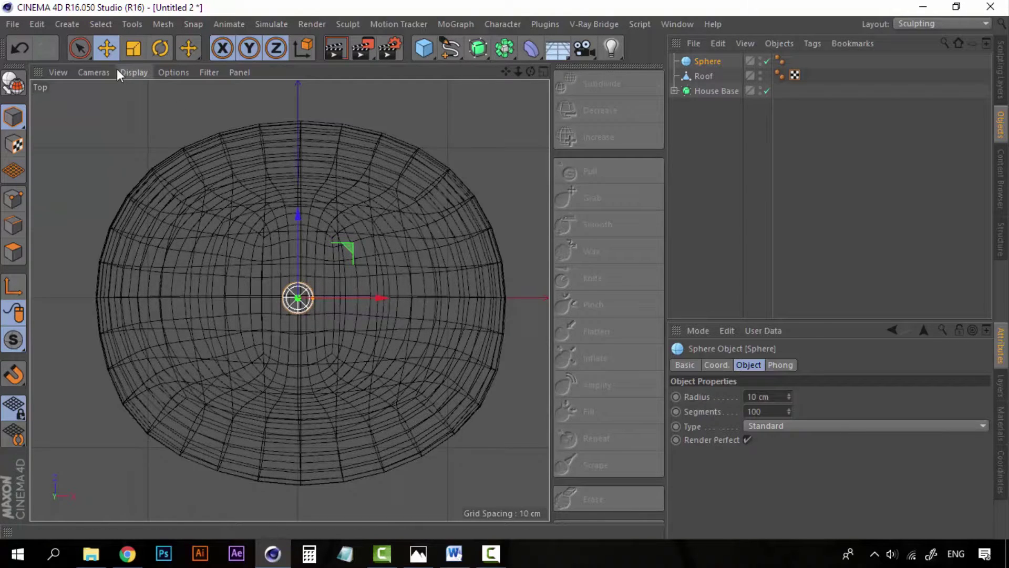
pyautogui.click(133, 72)
pyautogui.click(145, 94)
# - Scatter sixteen sphere copies over the roof, grouped under a collapsed null named Spheres
pyautogui.click(718, 190)
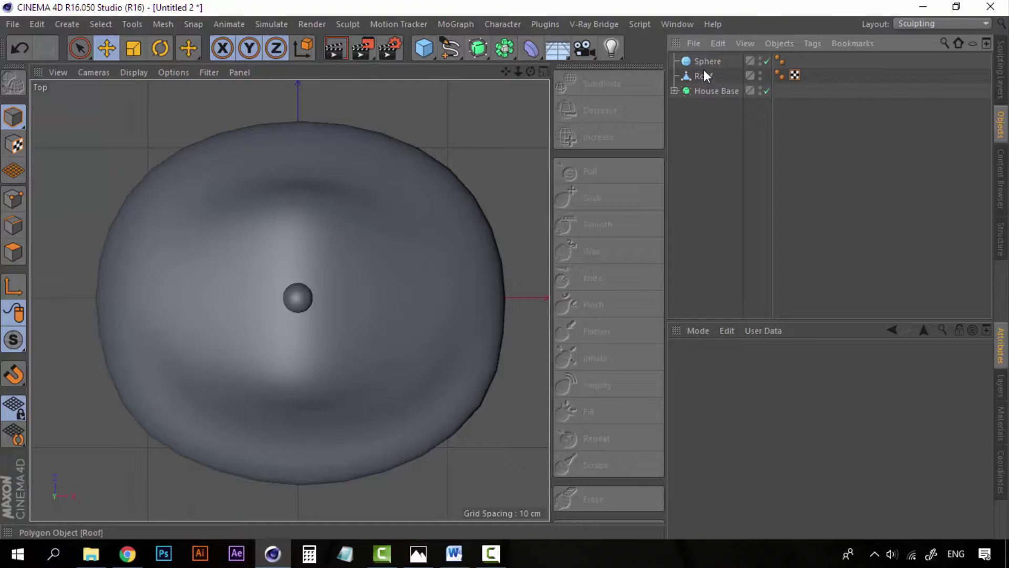
pyautogui.click(705, 62)
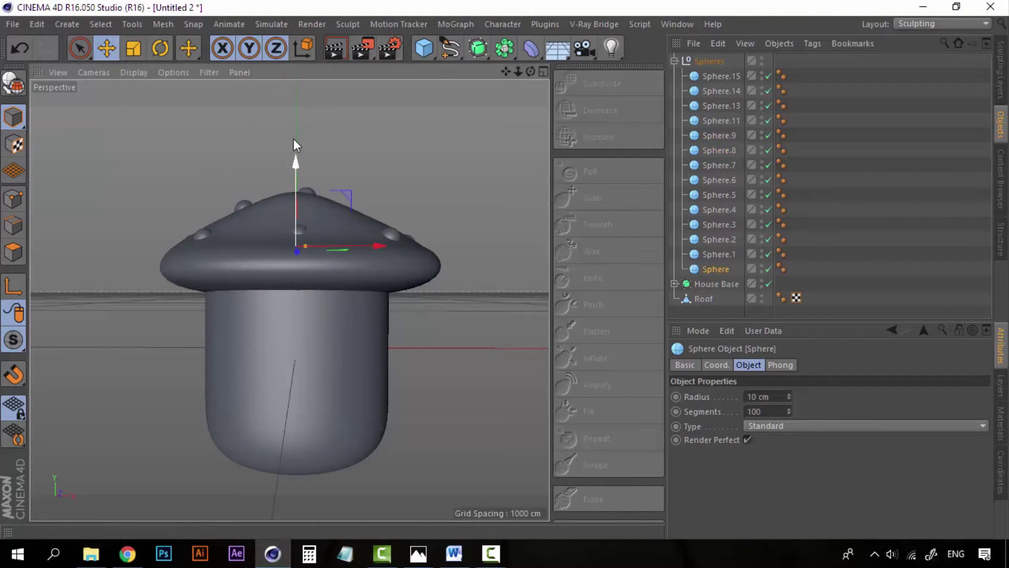
pyautogui.click(717, 76)
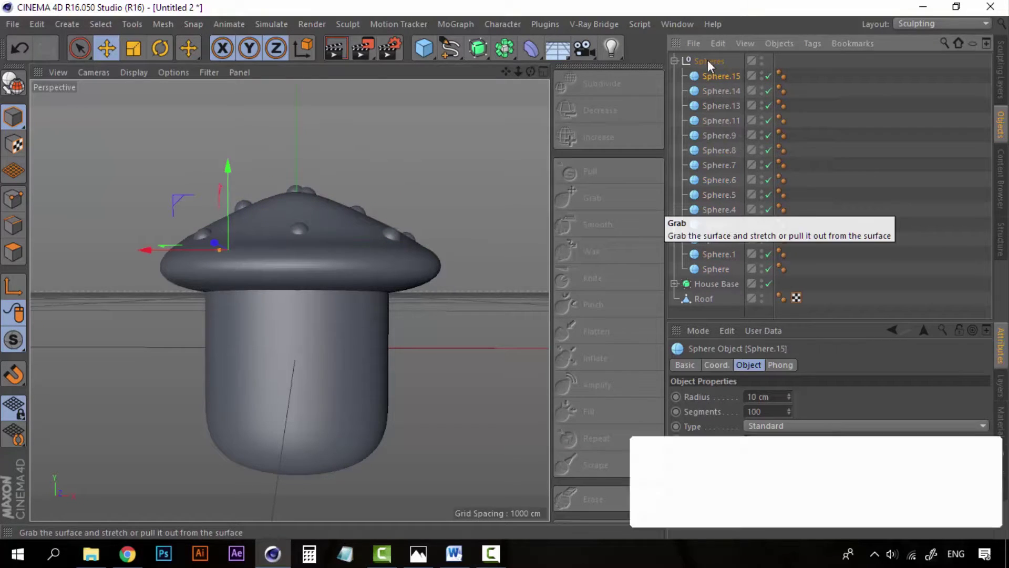
pyautogui.click(709, 62)
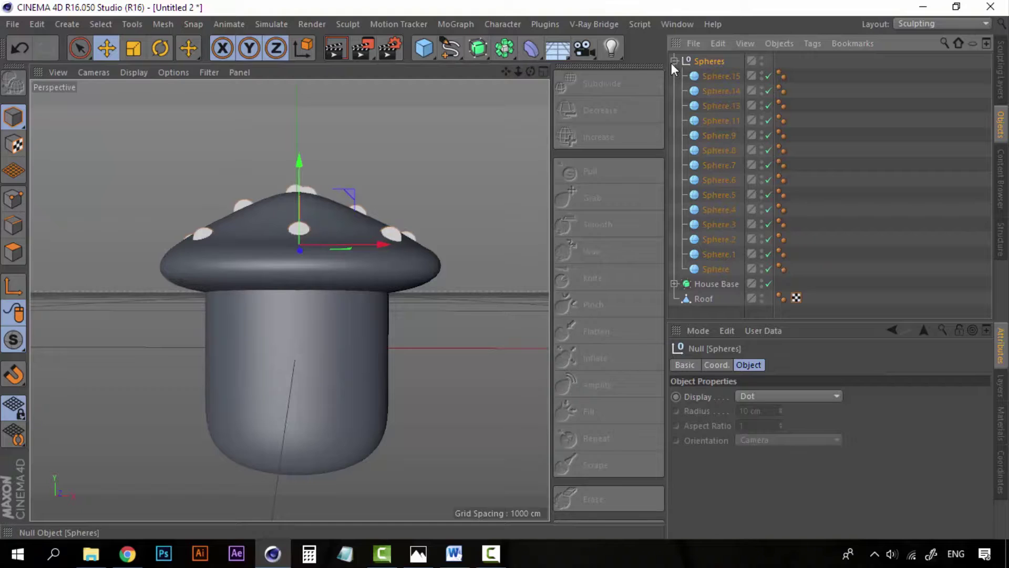
pyautogui.click(673, 61)
pyautogui.click(703, 148)
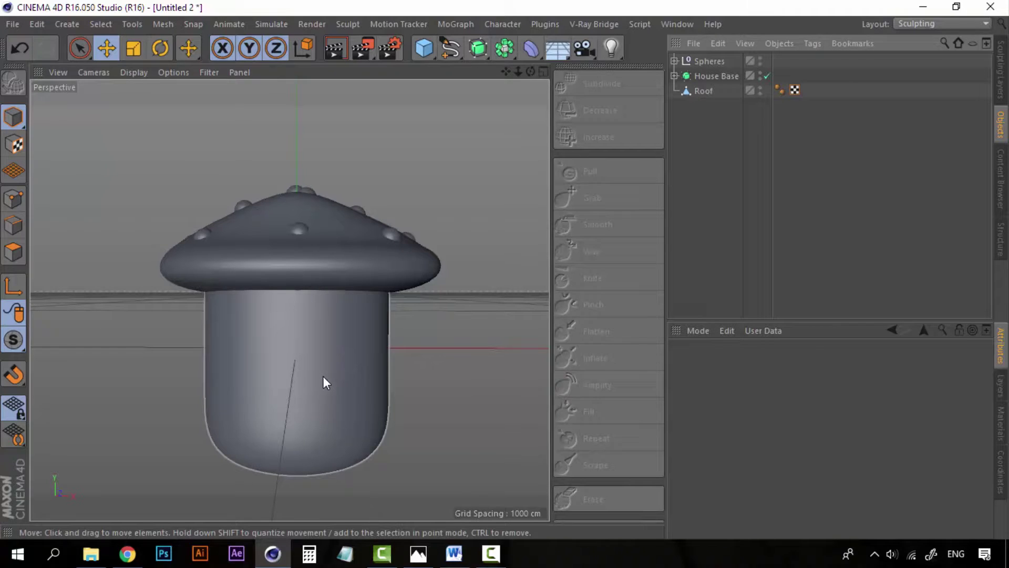
pyautogui.keyDown('alt'); pyautogui.moveTo(323, 376); pyautogui.dragTo(367, 340); pyautogui.keyUp('alt')
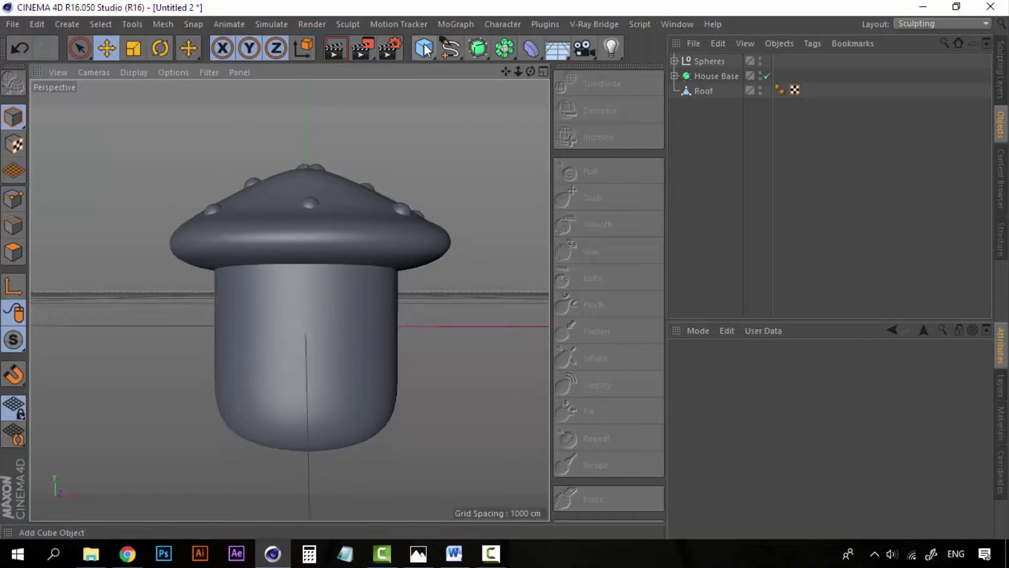
# - Add a new cube and slide it sideways along X
pyautogui.click(424, 48)
pyautogui.click(310, 323)
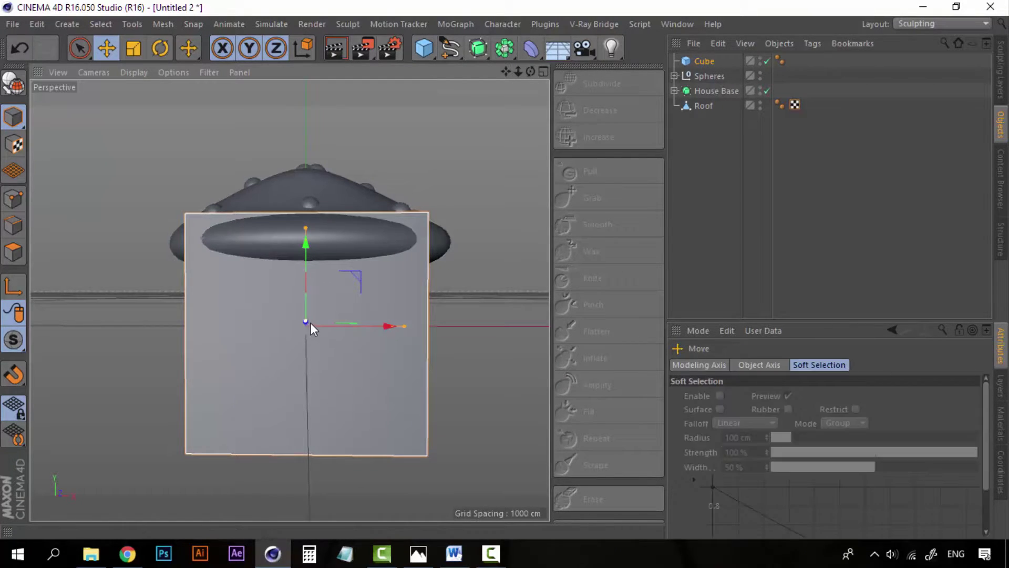
pyautogui.moveTo(418, 348)
pyautogui.keyDown('alt'); pyautogui.mouseDown()
pyautogui.moveTo(386, 379)
pyautogui.moveTo(313, 373)
pyautogui.mouseUp(); pyautogui.keyUp('alt')
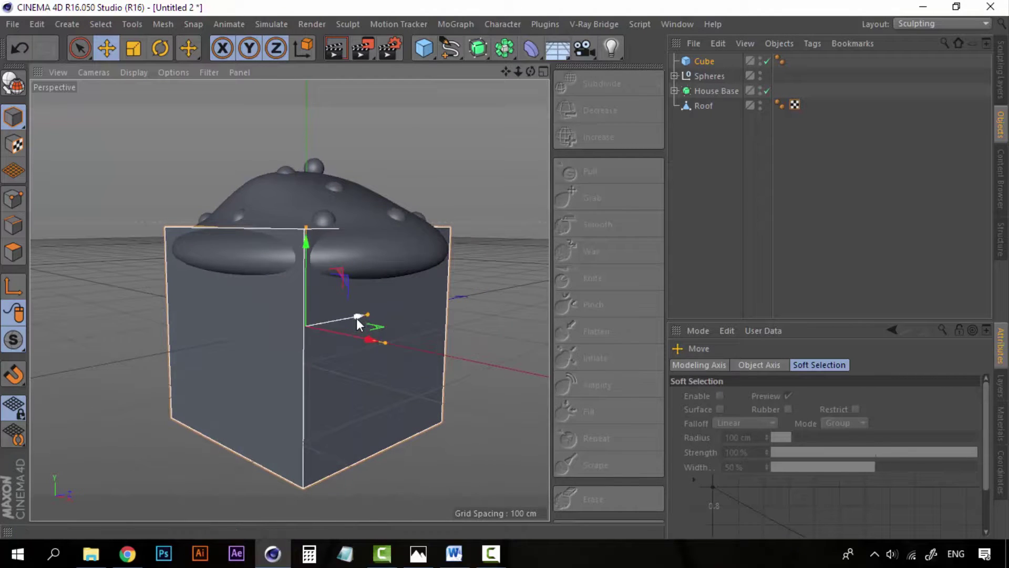
pyautogui.moveTo(357, 317)
pyautogui.mouseDown()
pyautogui.moveTo(271, 340)
pyautogui.moveTo(300, 344)
pyautogui.moveTo(261, 368)
pyautogui.moveTo(223, 365)
pyautogui.moveTo(247, 368)
pyautogui.mouseUp()
# - Add a Subdivision Surface and size the cube 50 cm on X, stretched taller
pyautogui.click(478, 48)
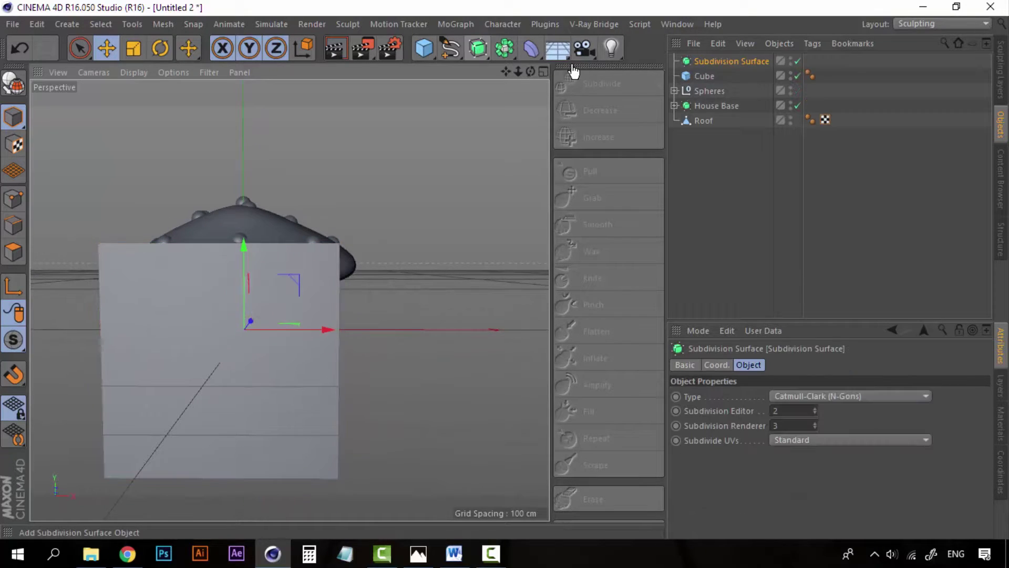
pyautogui.click(702, 76)
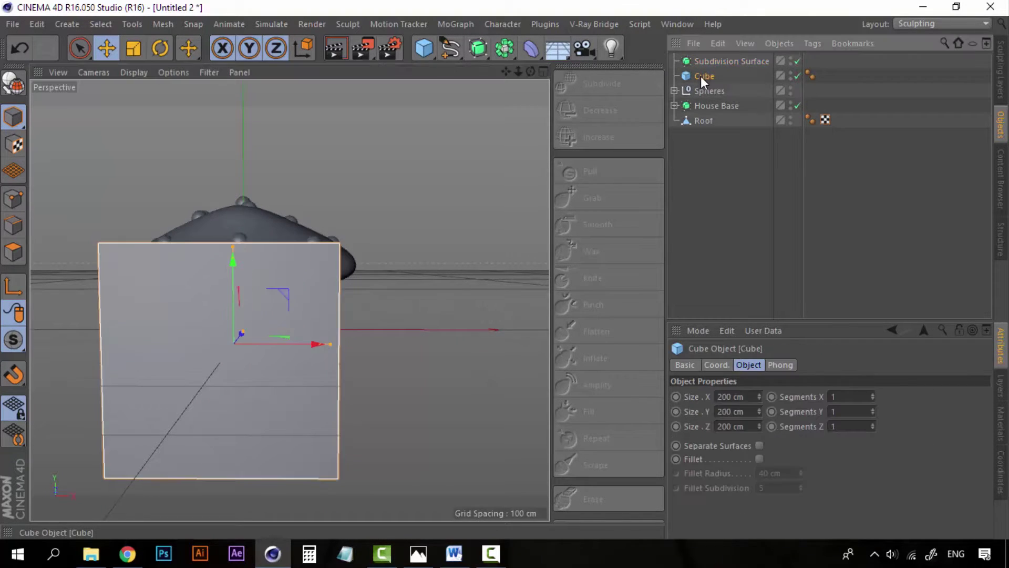
pyautogui.click(750, 397)
pyautogui.write('50')
pyautogui.press('Tab')
pyautogui.write('50')
pyautogui.press('Tab')
pyautogui.write('50')
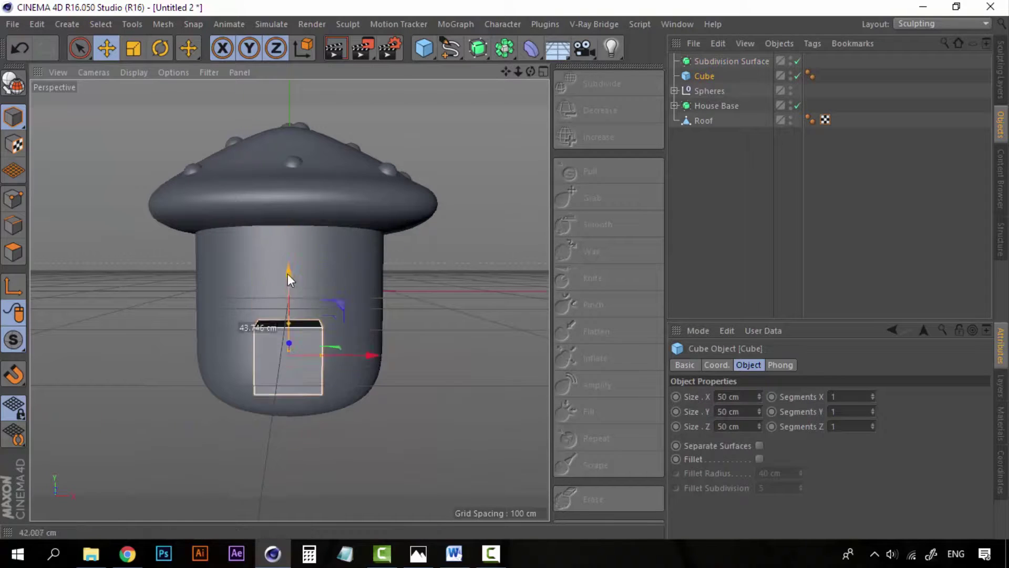
pyautogui.moveTo(288, 273); pyautogui.dragTo(296, 273)
pyautogui.moveTo(318, 352)
pyautogui.keyDown('alt'); pyautogui.mouseDown()
pyautogui.moveTo(462, 360)
pyautogui.moveTo(320, 354)
pyautogui.moveTo(285, 330)
pyautogui.mouseUp(); pyautogui.keyUp('alt')
# - Nest the cube under the Subdivision Surface and give it 4 Y segments
pyautogui.moveTo(704, 76); pyautogui.dragTo(721, 61)
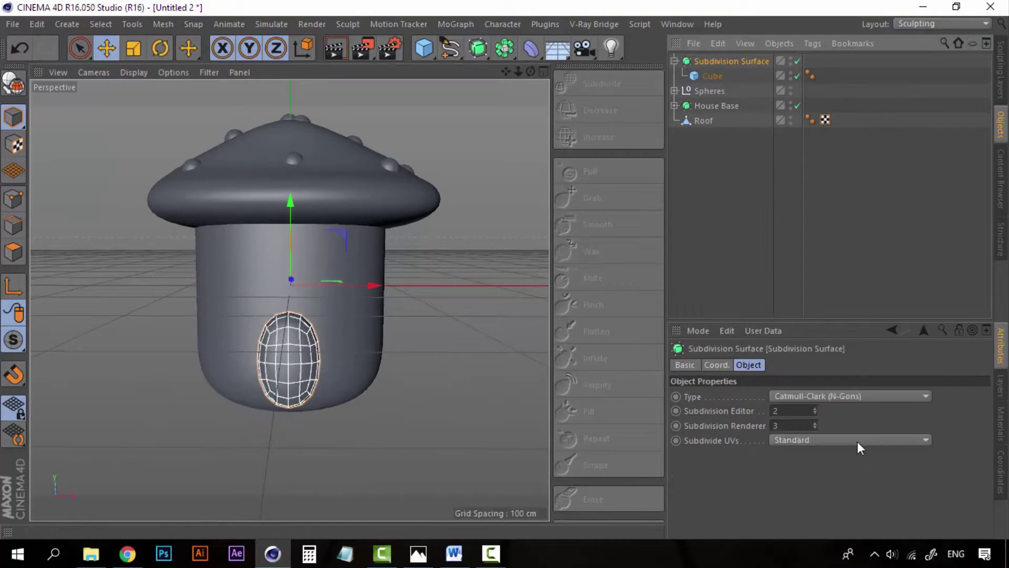
pyautogui.click(712, 75)
pyautogui.click(872, 409)
pyautogui.click(873, 409)
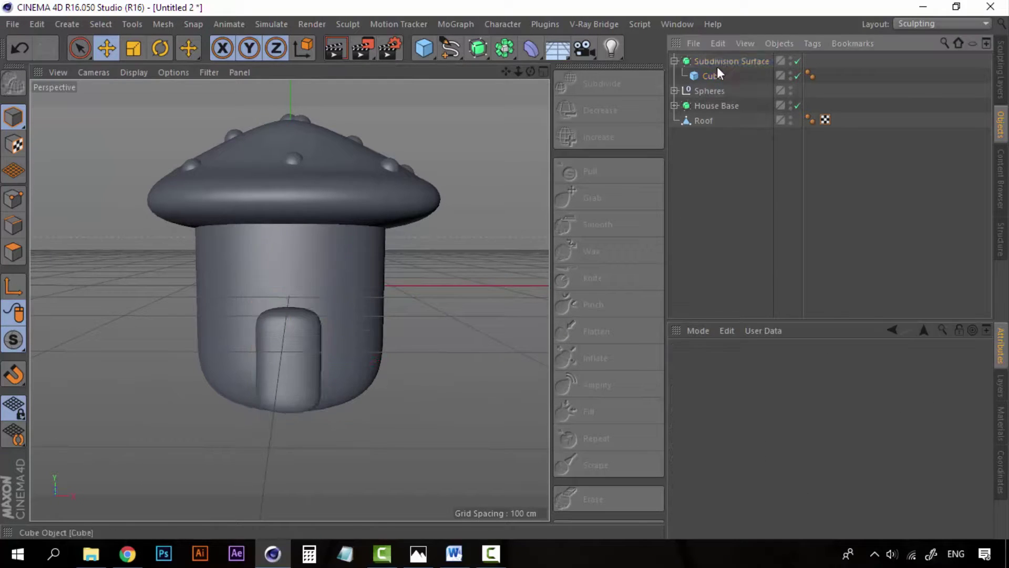
pyautogui.click(712, 76)
pyautogui.scroll(3, 290, 357)
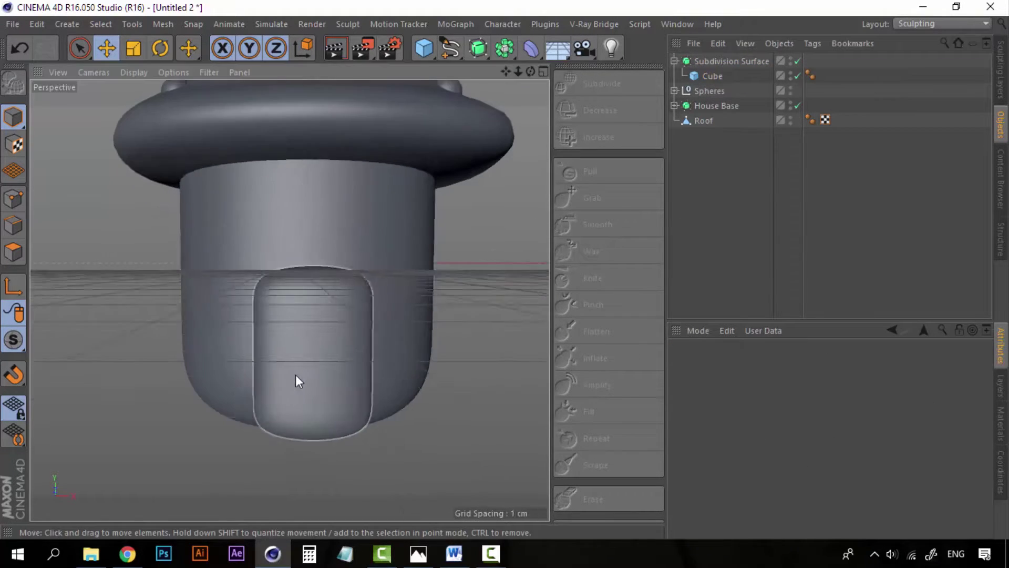
# - Make the smoothed door editable, delete the empty null, and name the mesh Door
pyautogui.click(701, 68)
pyautogui.press('c')
pyautogui.press('Delete')
pyautogui.doubleClick(704, 61)
pyautogui.write('Door')
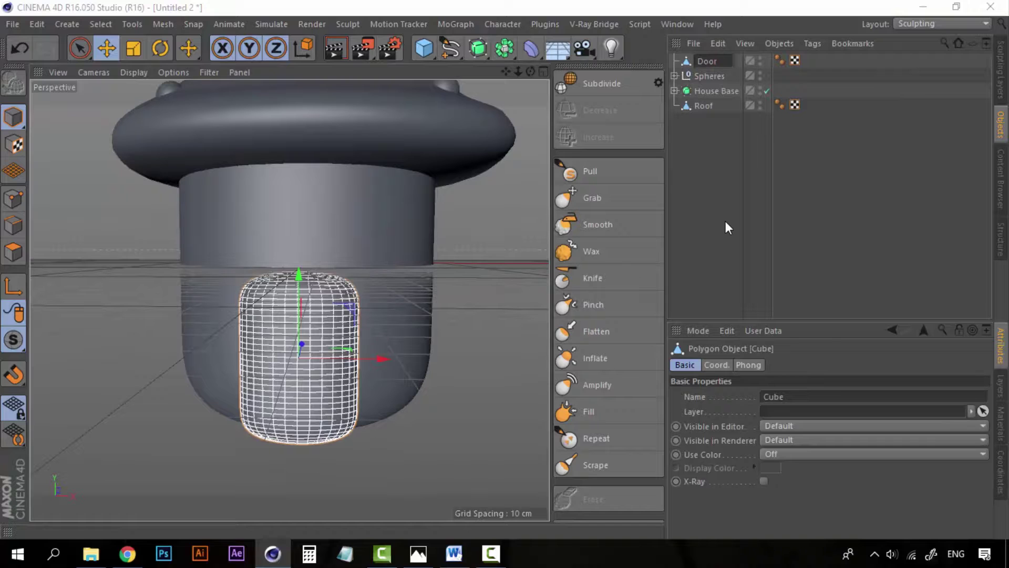
pyautogui.press('Return')
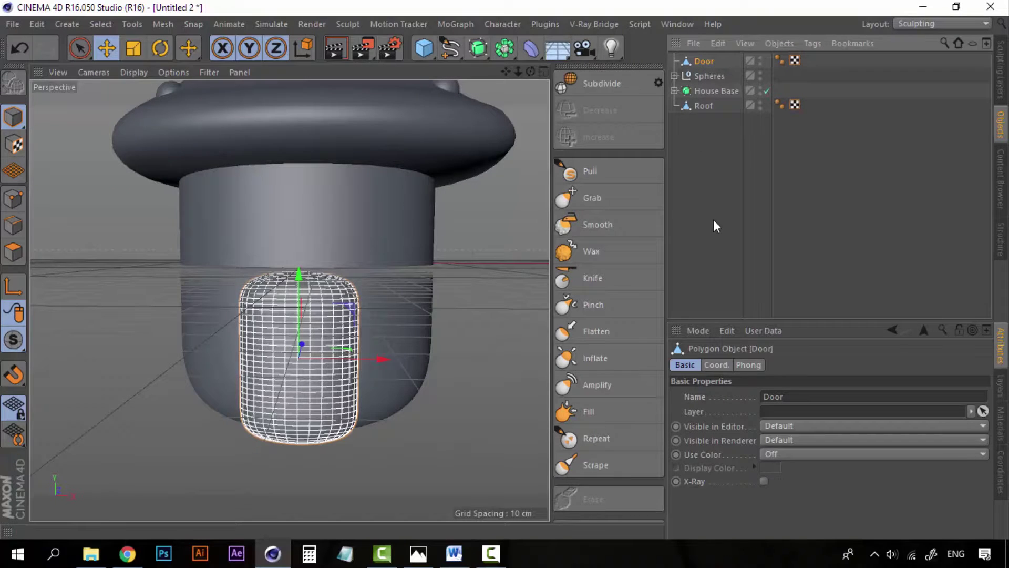
pyautogui.click(715, 219)
pyautogui.click(704, 61)
pyautogui.scroll(5, 295, 368)
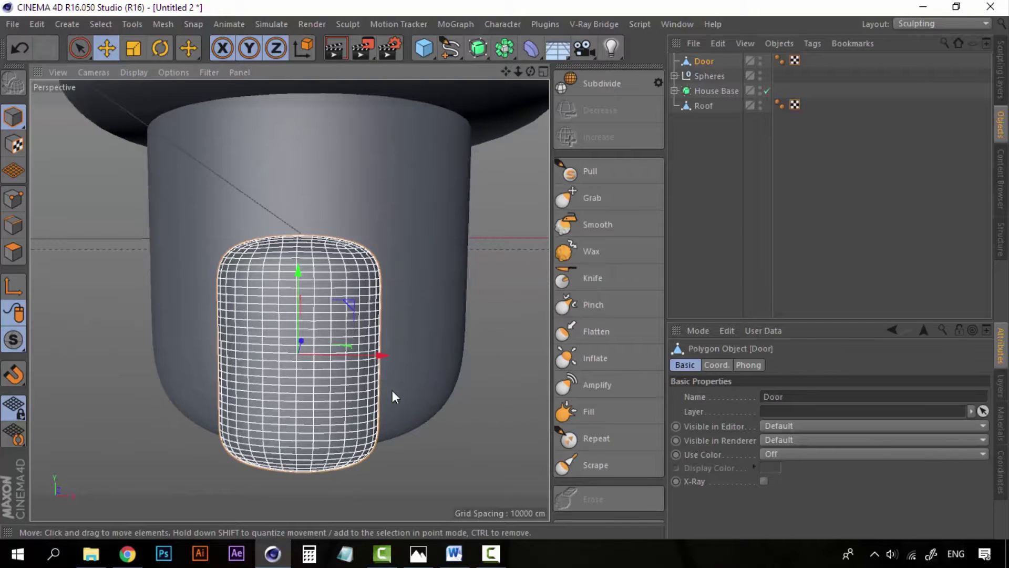
# - Carve several vertical plank grooves down the Door with the Knife brush at size 15
pyautogui.click(593, 277)
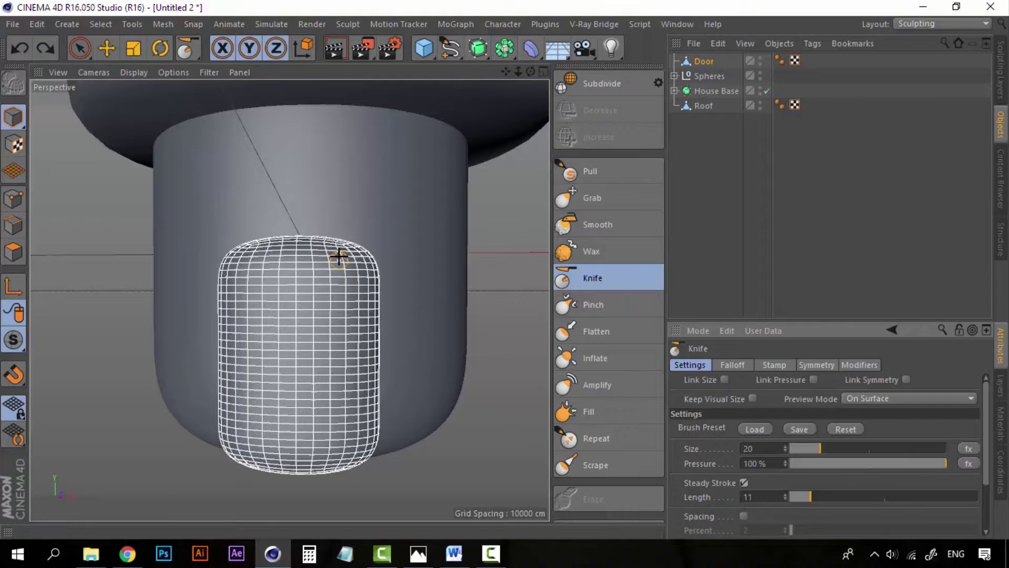
pyautogui.moveTo(348, 241); pyautogui.dragTo(351, 465)
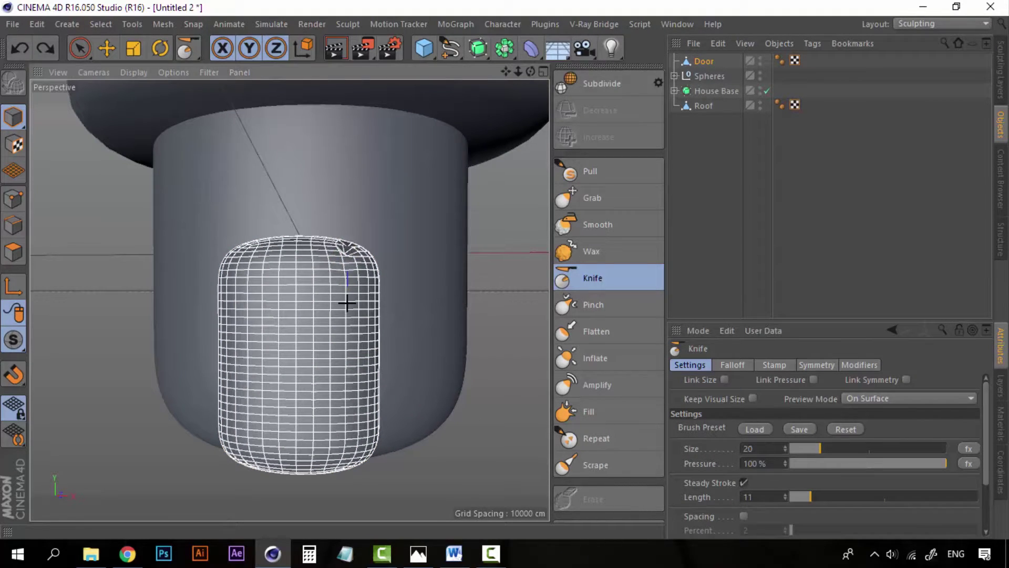
pyautogui.moveTo(347, 239); pyautogui.dragTo(351, 464)
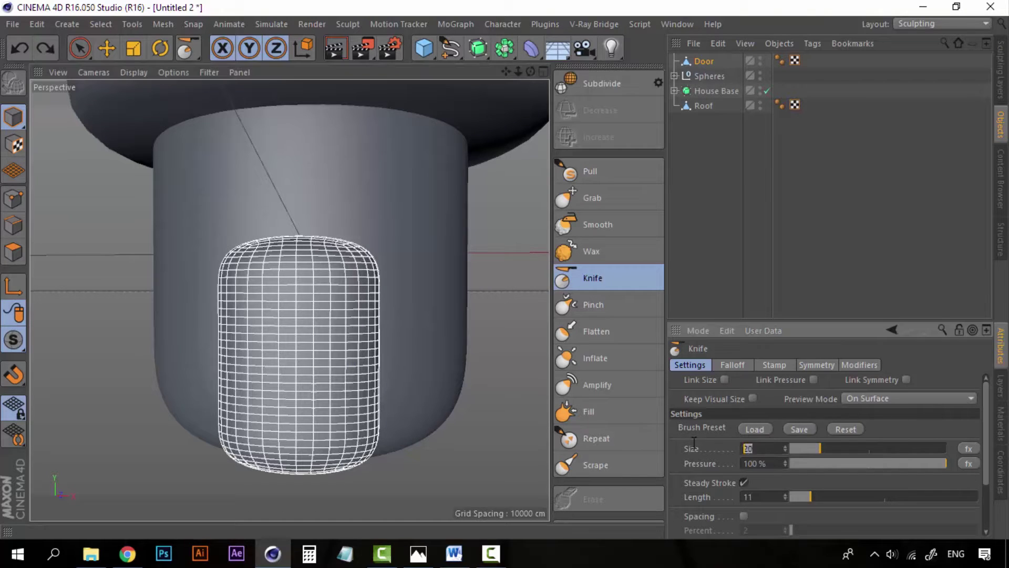
pyautogui.moveTo(338, 241); pyautogui.dragTo(344, 382)
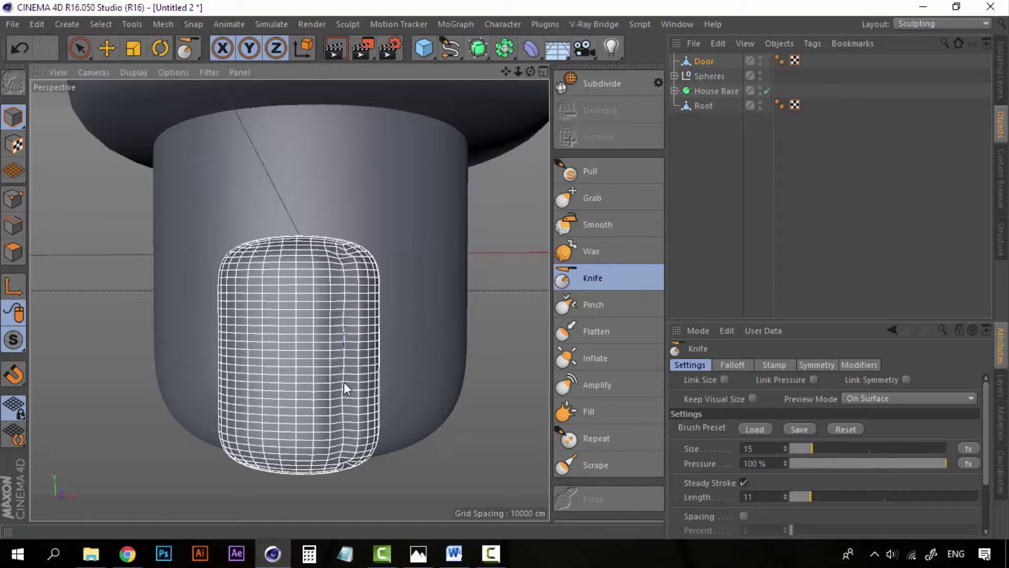
pyautogui.moveTo(342, 257); pyautogui.dragTo(338, 490)
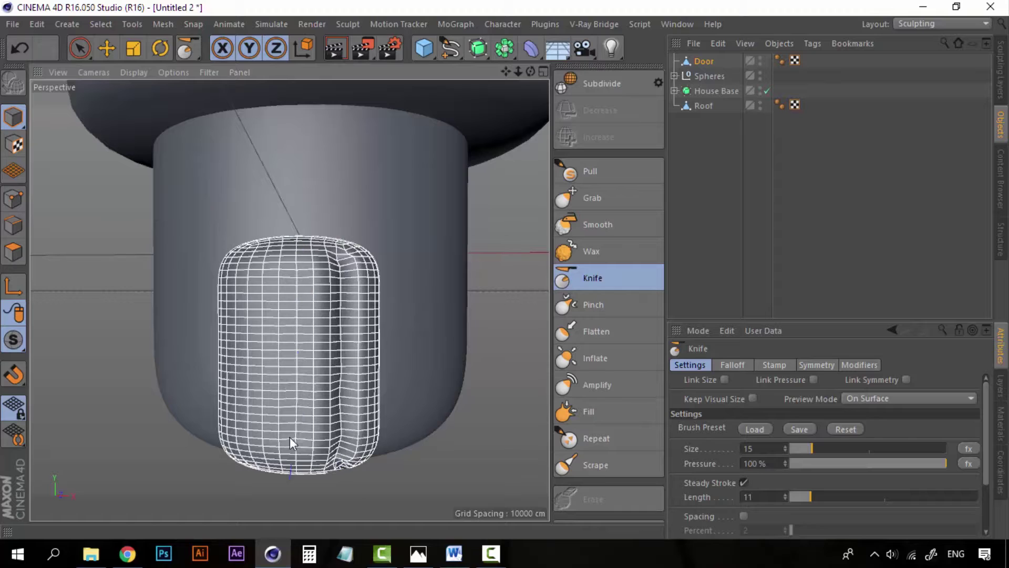
pyautogui.moveTo(293, 237)
pyautogui.mouseDown()
pyautogui.moveTo(295, 440)
pyautogui.moveTo(296, 201)
pyautogui.moveTo(242, 447)
pyautogui.mouseUp()
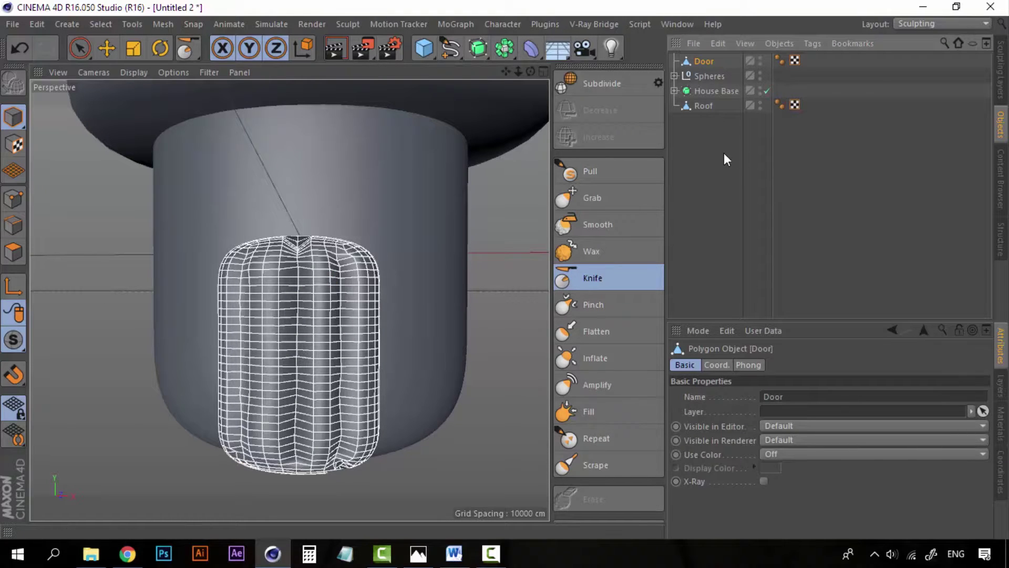
pyautogui.moveTo(424, 48); pyautogui.dragTo(678, 89)
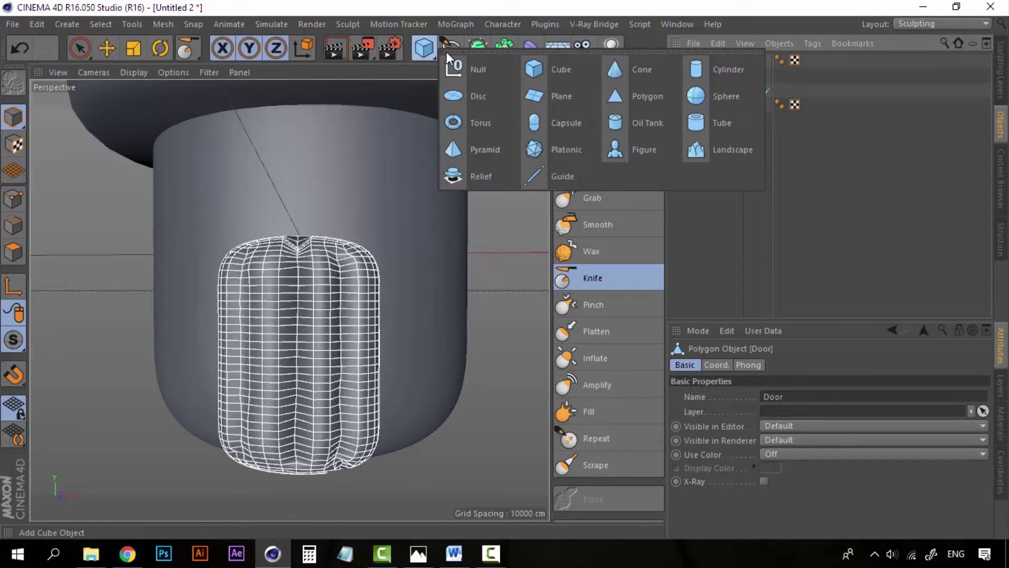
# - Add a sphere with a 10 cm radius and 100 segments
pyautogui.click(723, 96)
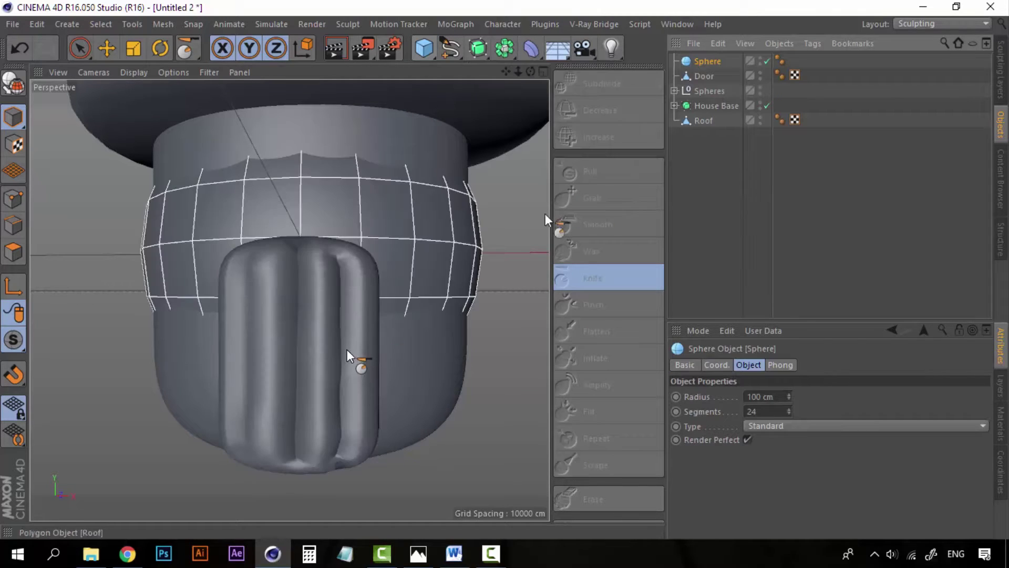
pyautogui.doubleClick(767, 397)
pyautogui.write('100')
pyautogui.press('BackSpace')
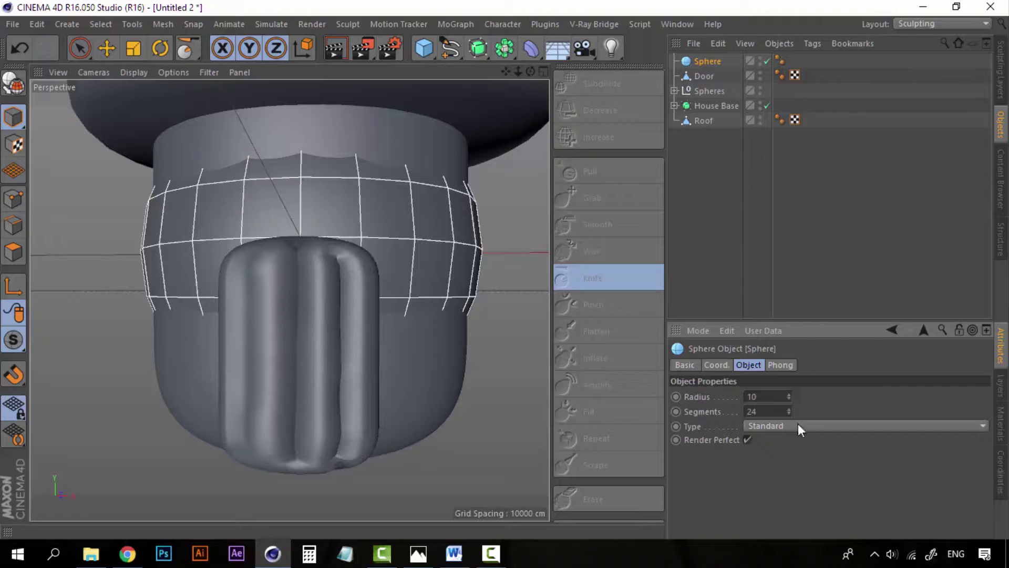
pyautogui.press('Tab')
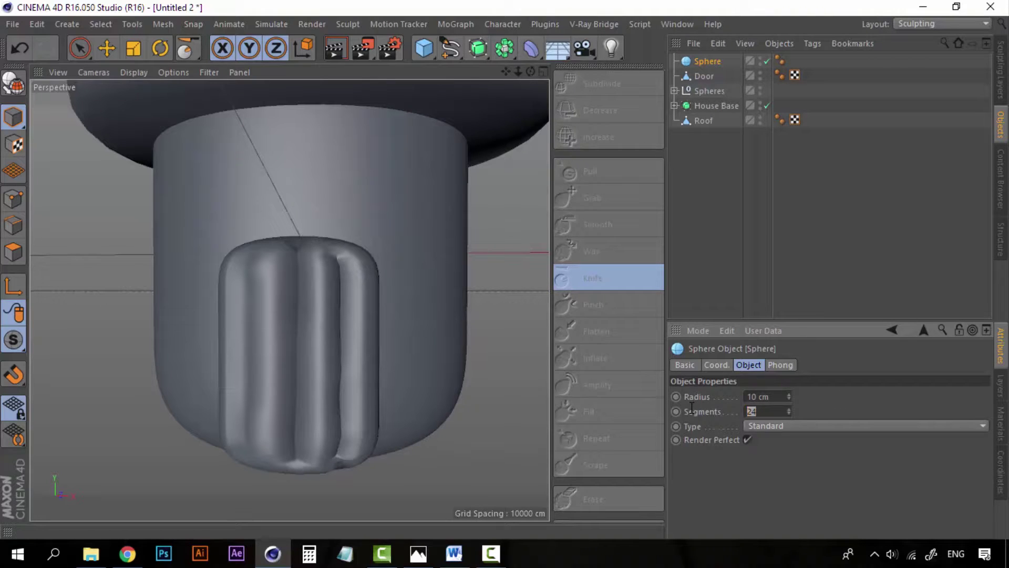
pyautogui.write('100')
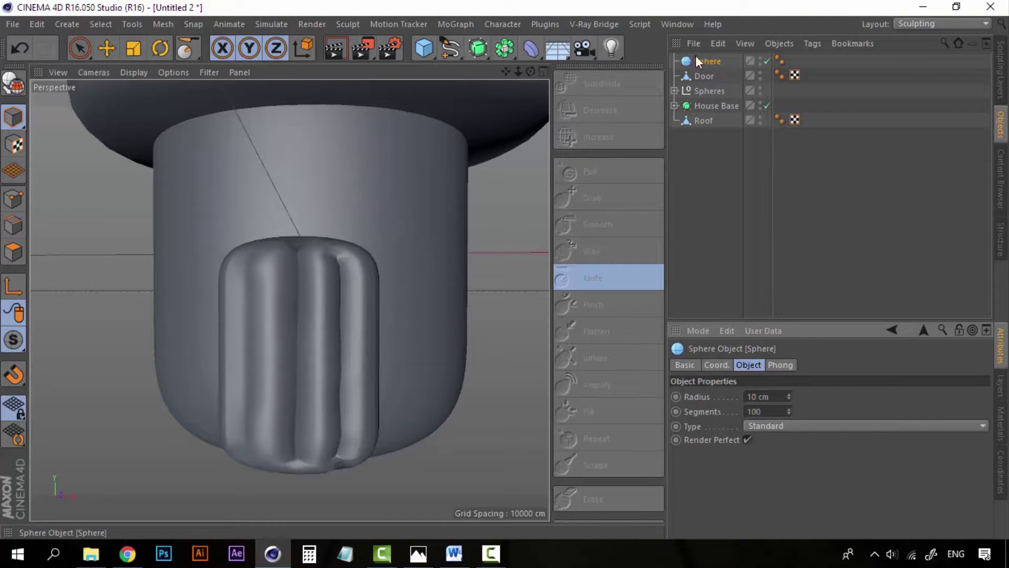
# - In the four-view layout, move the sphere forward, right and down onto the Door
pyautogui.click(547, 72)
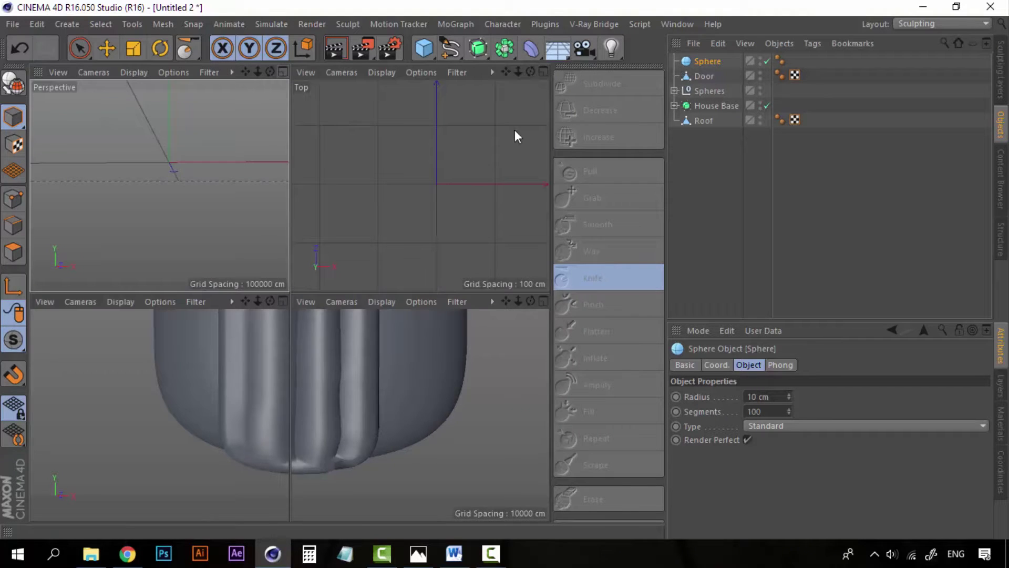
pyautogui.press('e')
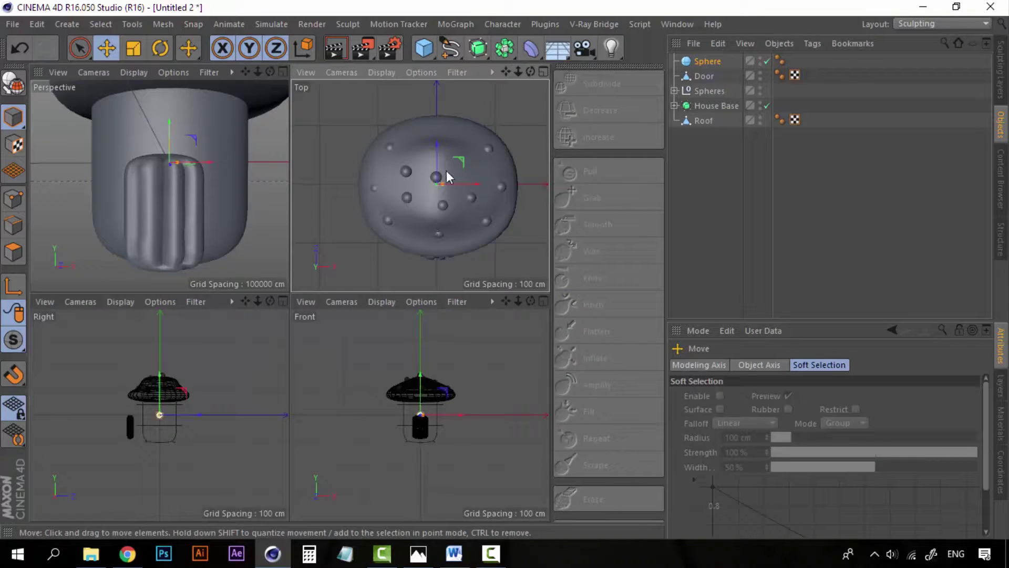
pyautogui.moveTo(438, 147); pyautogui.dragTo(443, 226)
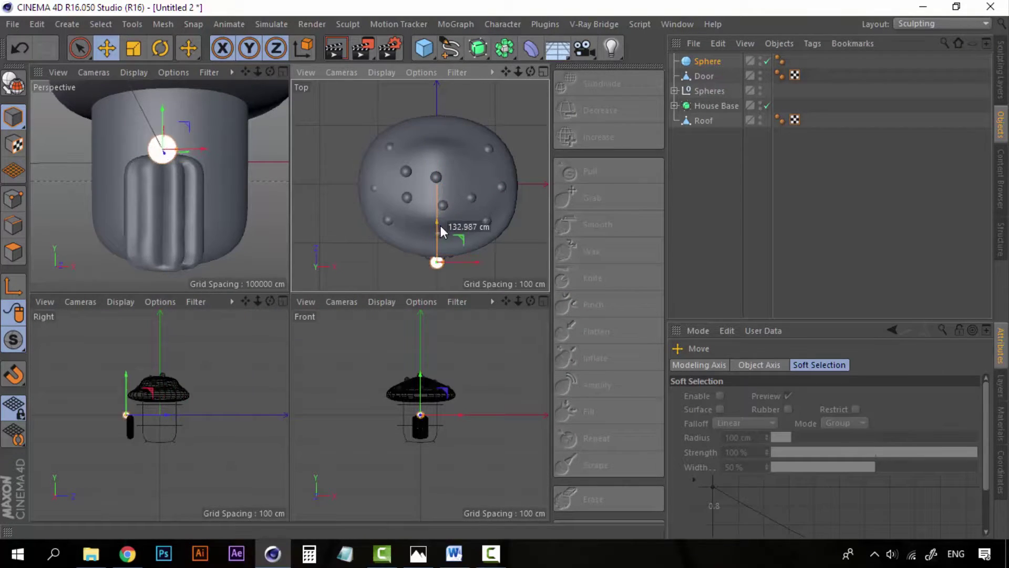
pyautogui.moveTo(481, 260); pyautogui.dragTo(489, 263)
pyautogui.click(425, 378)
pyautogui.moveTo(425, 378); pyautogui.dragTo(425, 390)
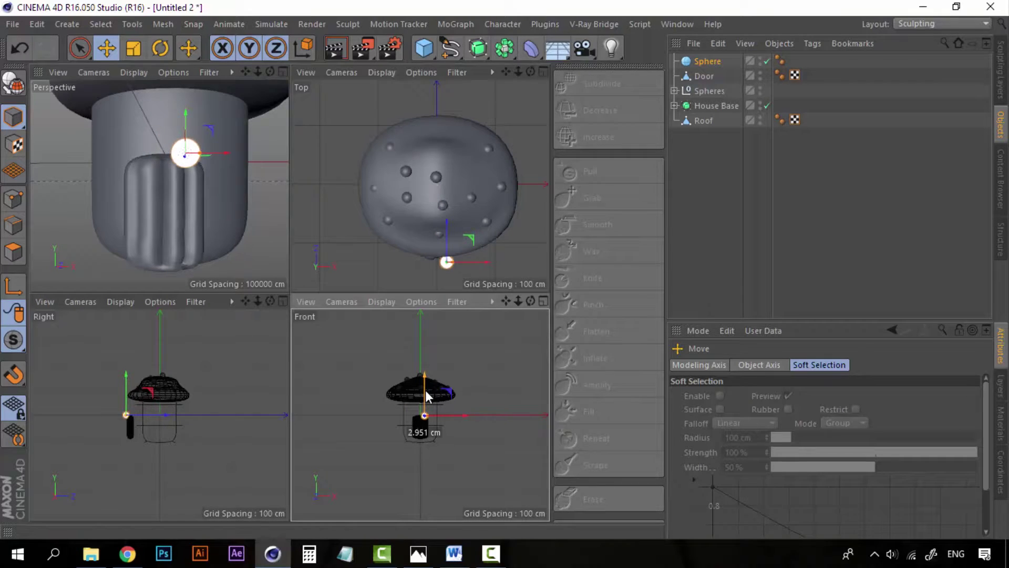
# - Shrink the doorknob sphere to a 3 cm radius and return to the single perspective view
pyautogui.click(702, 60)
pyautogui.click(757, 396)
pyautogui.write('3')
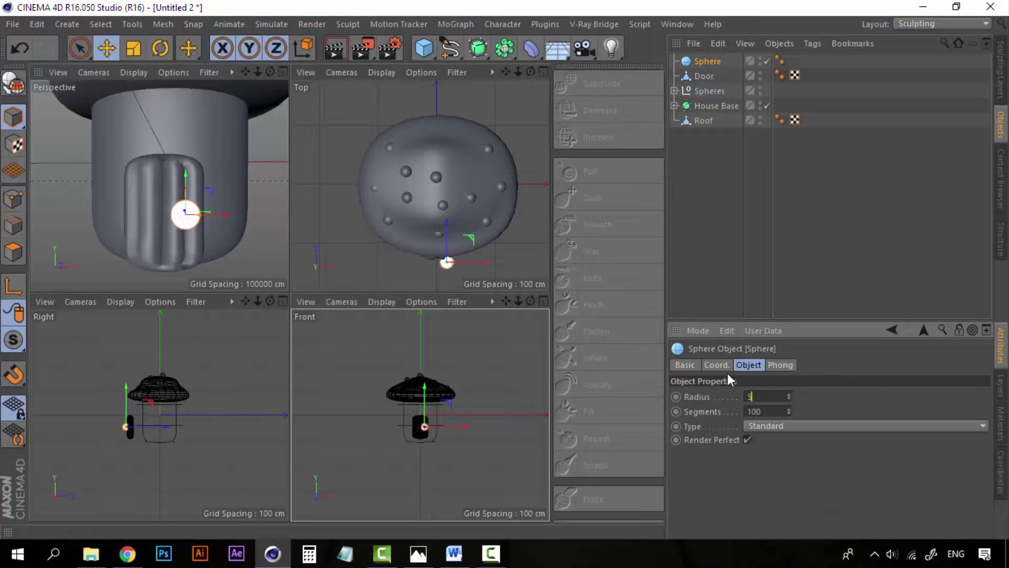
pyautogui.click(718, 218)
pyautogui.press('F1')
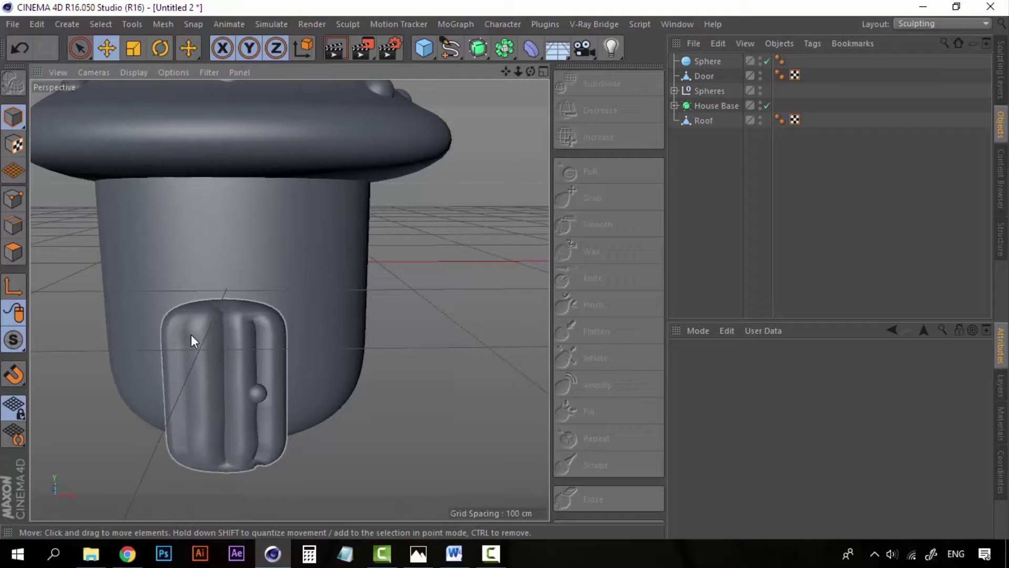
# - Add Sphere.1 with 100 segments and a 50 cm radius
pyautogui.moveTo(430, 48); pyautogui.dragTo(728, 94)
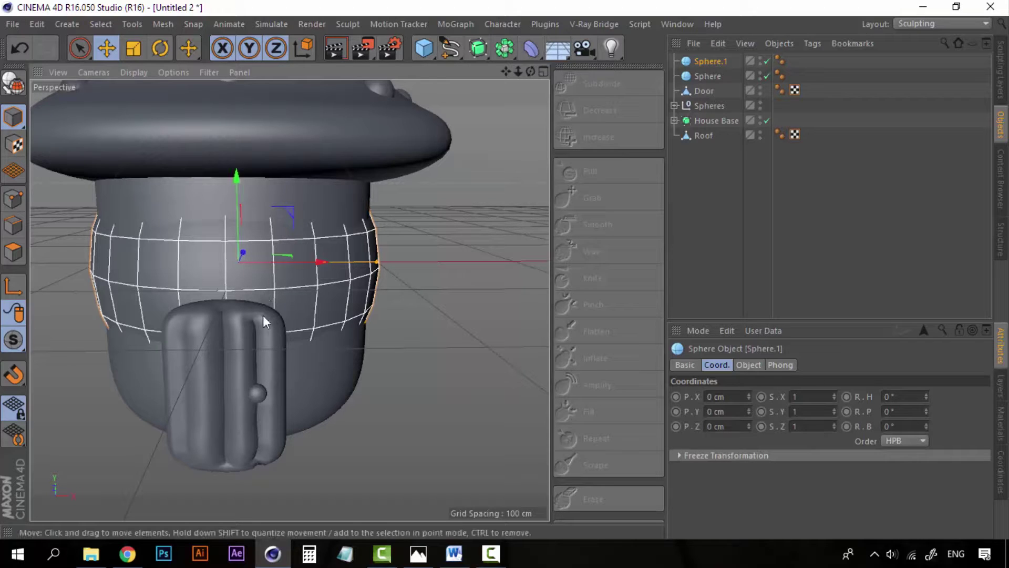
pyautogui.keyDown('alt'); pyautogui.moveTo(263, 314); pyautogui.dragTo(183, 334); pyautogui.keyUp('alt')
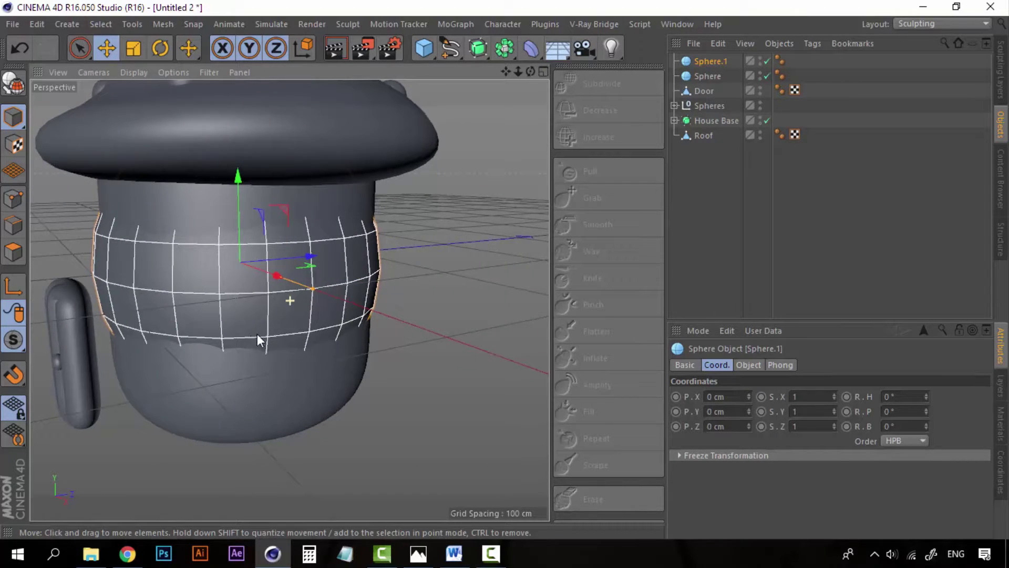
pyautogui.keyDown('alt'); pyautogui.moveTo(261, 332); pyautogui.dragTo(353, 291); pyautogui.keyUp('alt')
pyautogui.moveTo(365, 253); pyautogui.dragTo(286, 259)
pyautogui.click(748, 365)
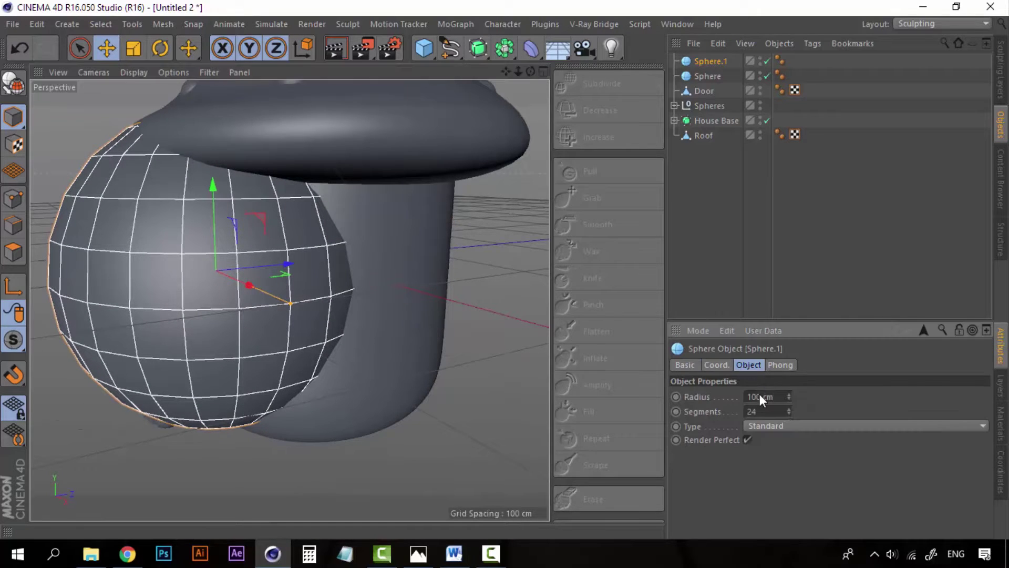
pyautogui.doubleClick(757, 411)
pyautogui.write('100')
pyautogui.press('Return')
pyautogui.click(778, 397)
pyautogui.write('5')
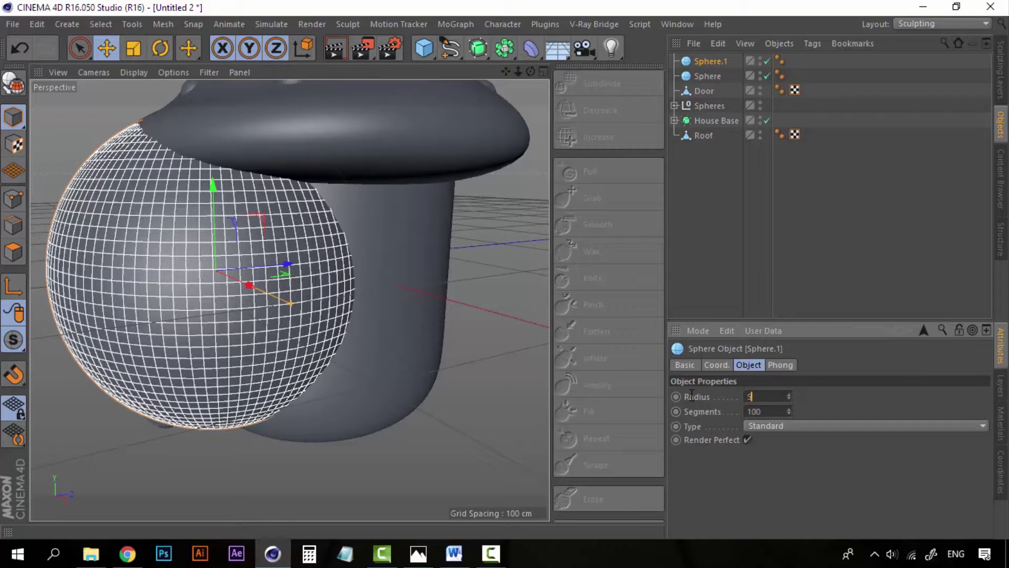
pyautogui.write('0')
pyautogui.press('Return')
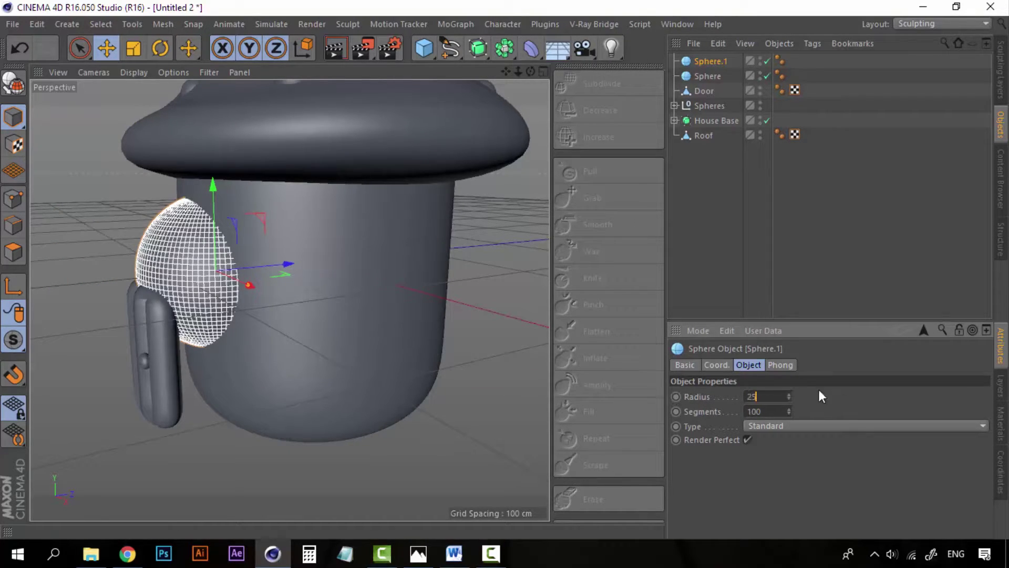
pyautogui.press('Return')
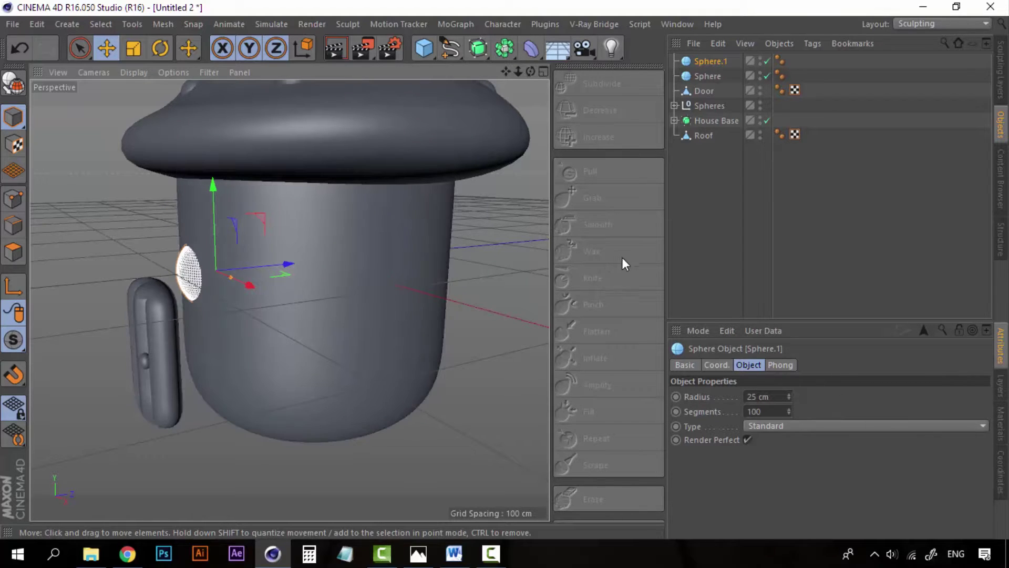
# - Move Sphere.1 up and across onto the house's front wall
pyautogui.click(692, 200)
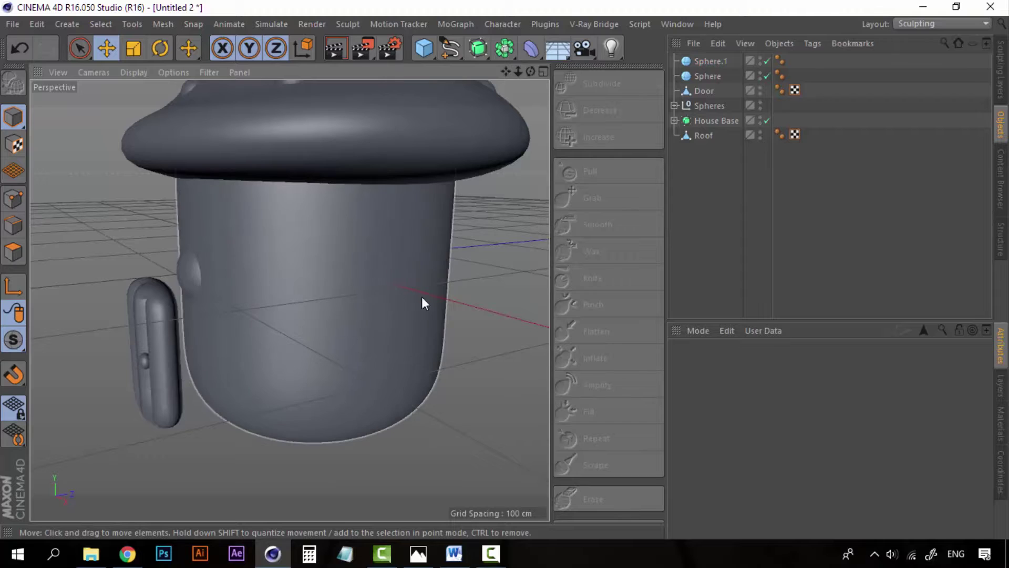
pyautogui.moveTo(422, 300)
pyautogui.keyDown('alt'); pyautogui.mouseDown()
pyautogui.moveTo(436, 300)
pyautogui.moveTo(351, 335)
pyautogui.moveTo(478, 336)
pyautogui.moveTo(407, 330)
pyautogui.moveTo(339, 274)
pyautogui.mouseUp(); pyautogui.keyUp('alt')
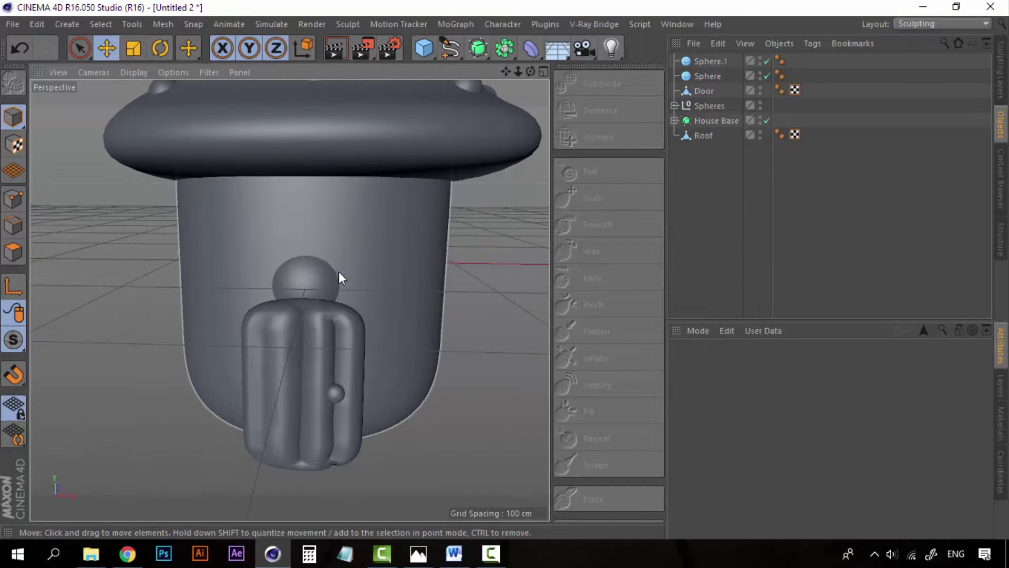
pyautogui.click(707, 61)
pyautogui.click(310, 199)
pyautogui.moveTo(310, 198); pyautogui.dragTo(311, 160)
pyautogui.moveTo(393, 246)
pyautogui.mouseDown()
pyautogui.moveTo(466, 319)
pyautogui.moveTo(226, 320)
pyautogui.mouseUp()
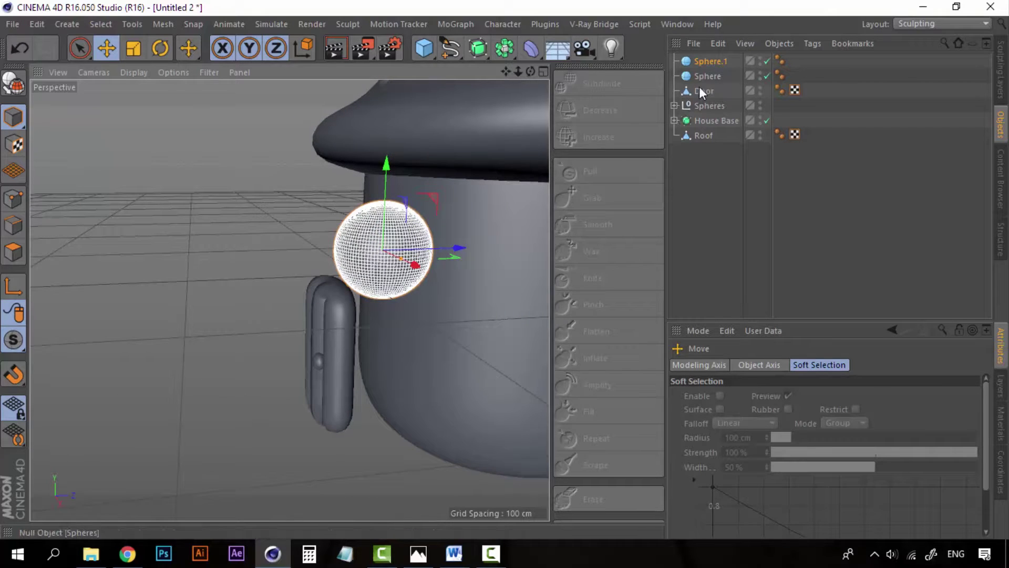
# - Flatten Sphere.1 to a Z scale of 0.5
pyautogui.click(711, 61)
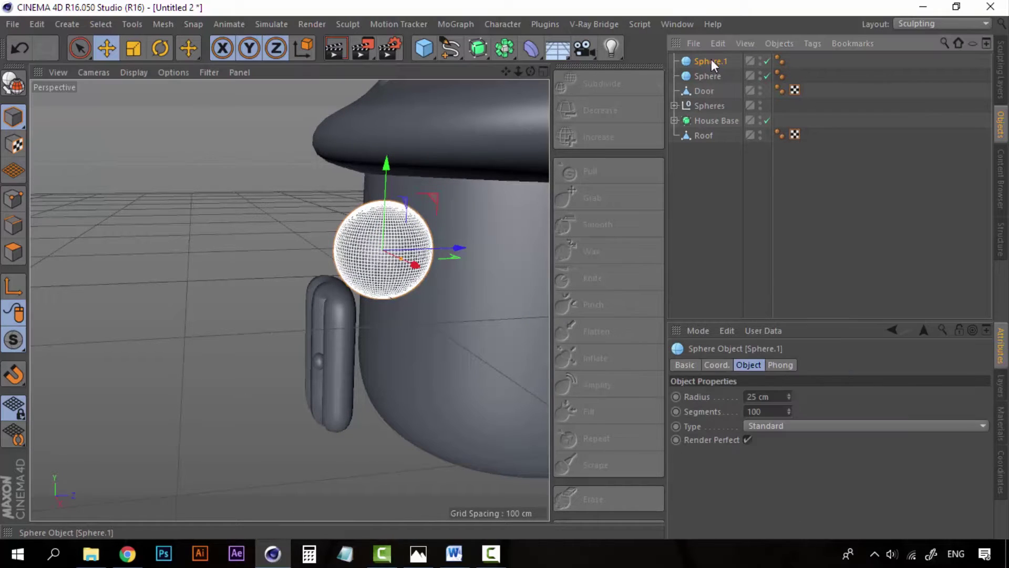
pyautogui.click(721, 364)
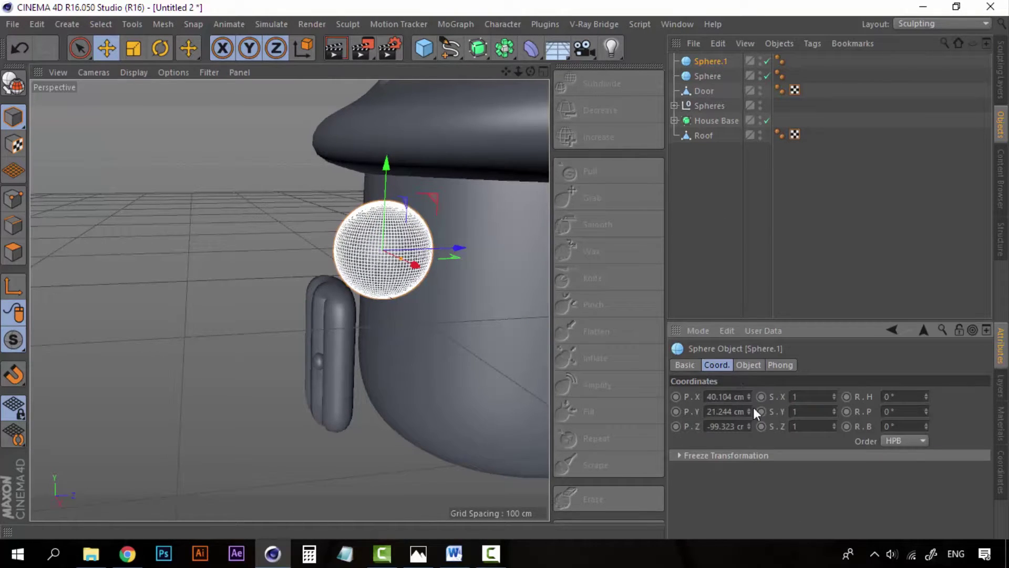
pyautogui.doubleClick(823, 426)
pyautogui.write('0.4')
pyautogui.press('Return')
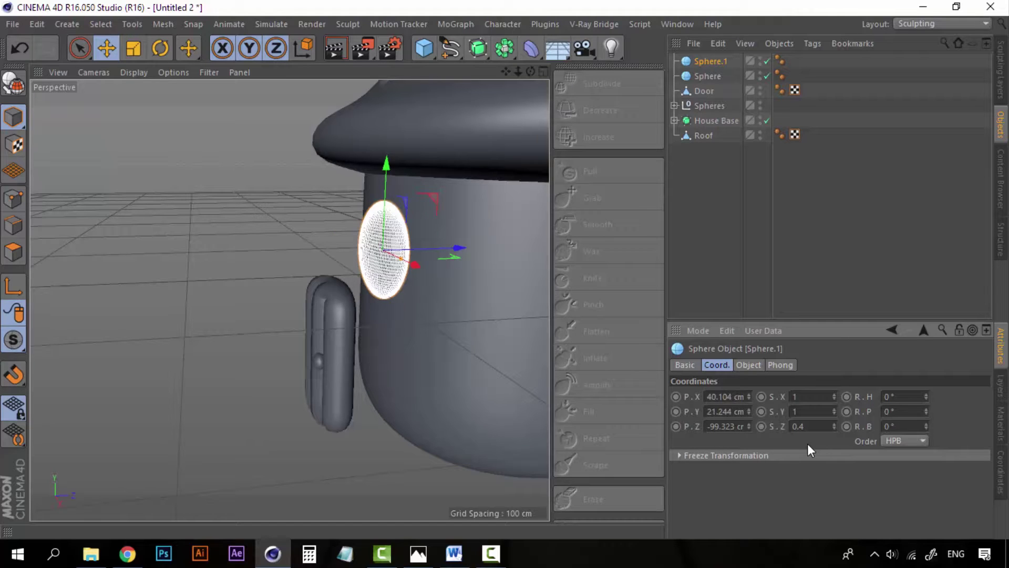
pyautogui.doubleClick(800, 427)
pyautogui.write('0.5')
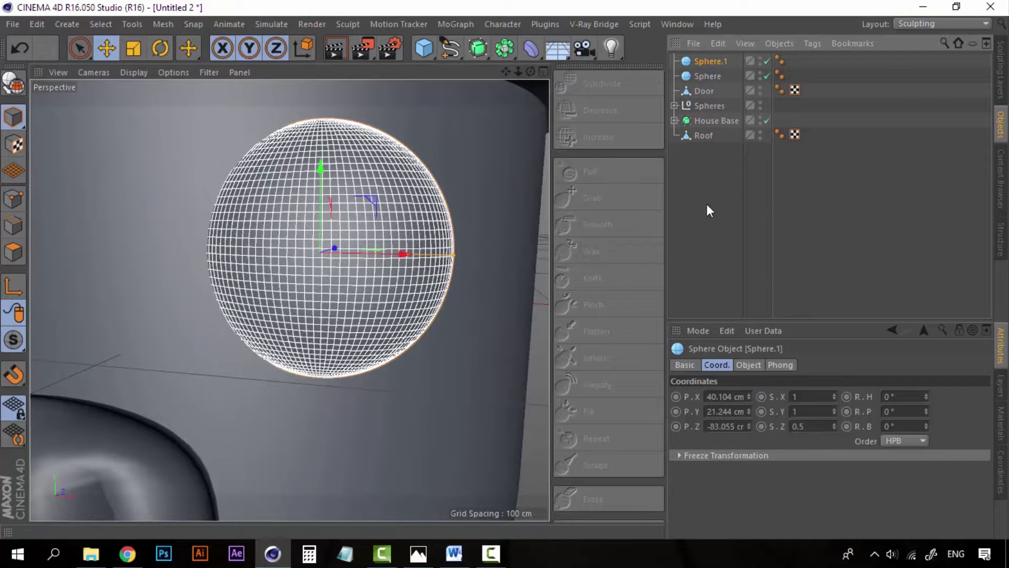
pyautogui.click(708, 75)
# - Group the small sphere and the door under a null named Door
pyautogui.keyDown('ctrl'); pyautogui.click(704, 90); pyautogui.keyUp('ctrl')
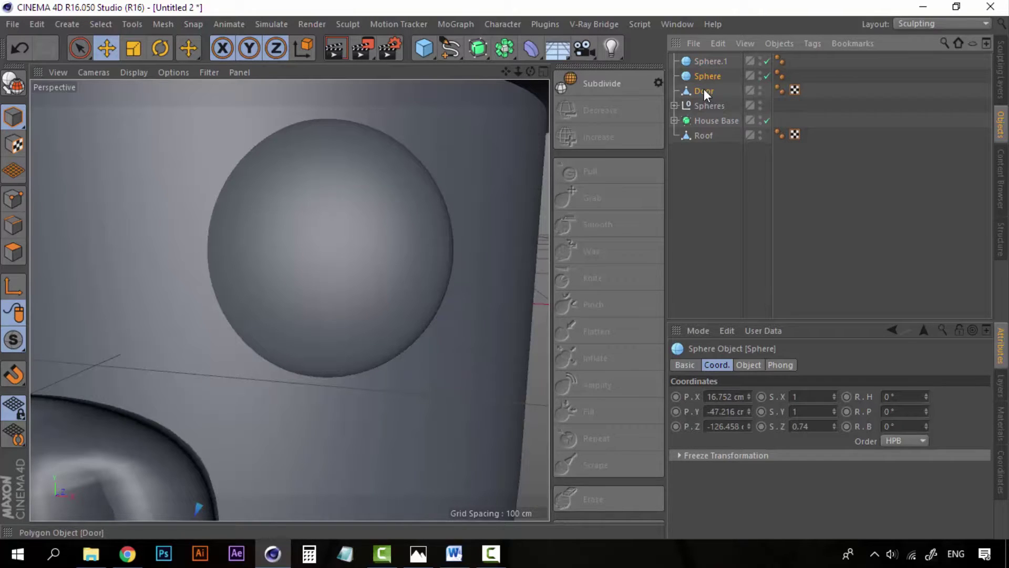
pyautogui.rightClick(706, 77)
pyautogui.click(759, 403)
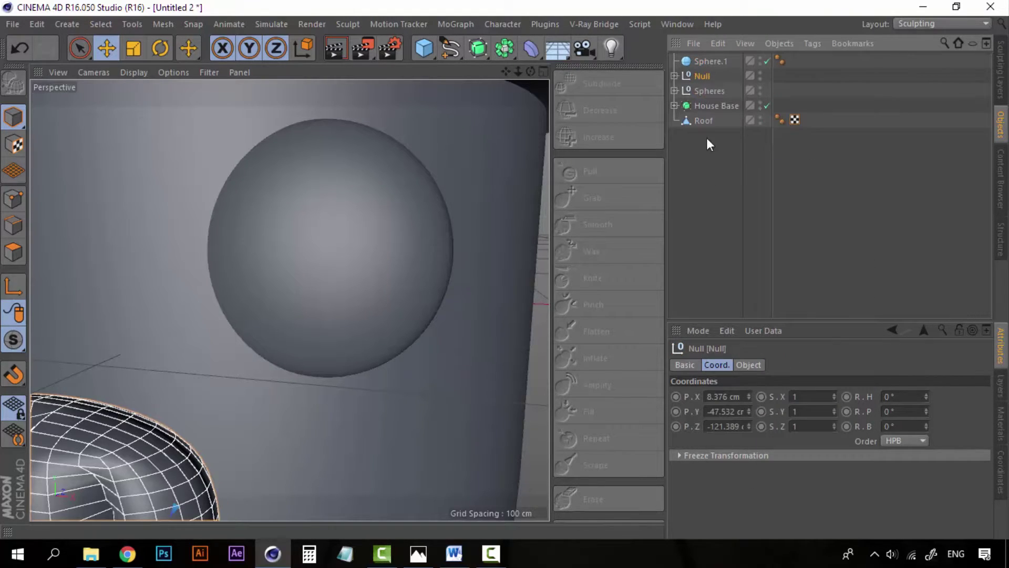
pyautogui.doubleClick(702, 76)
pyautogui.write('Doo')
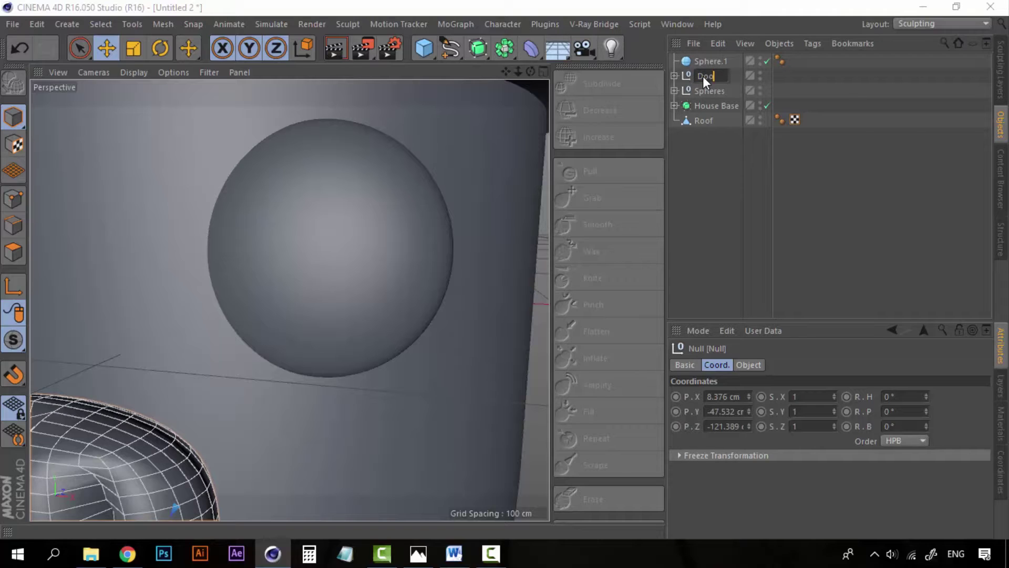
pyautogui.write('r')
pyautogui.press('Return')
# - Duplicate Sphere.1, disable the copy, and make the original editable
pyautogui.click(714, 60)
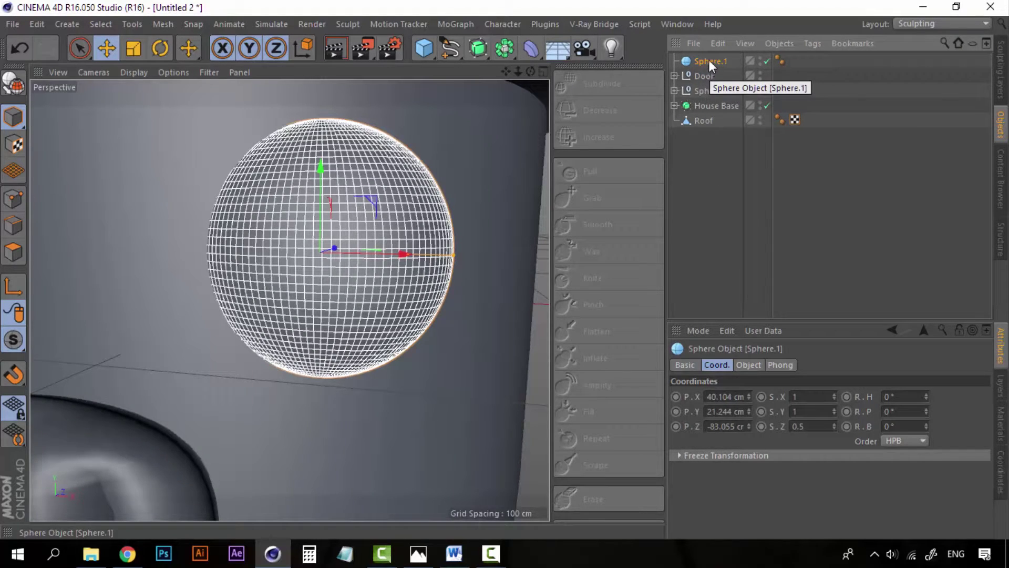
pyautogui.hotkey('ctrl', 'v')
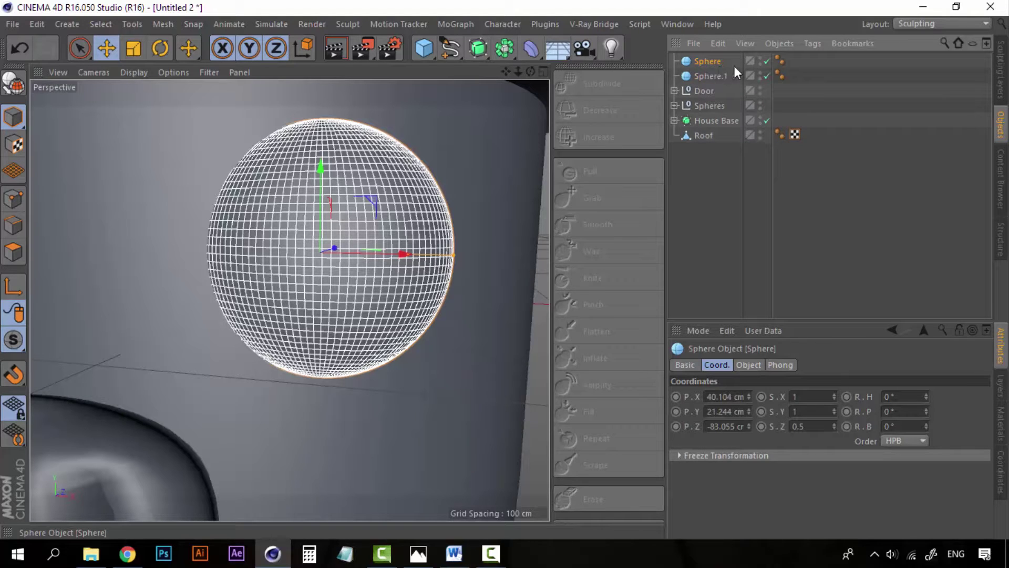
pyautogui.click(766, 61)
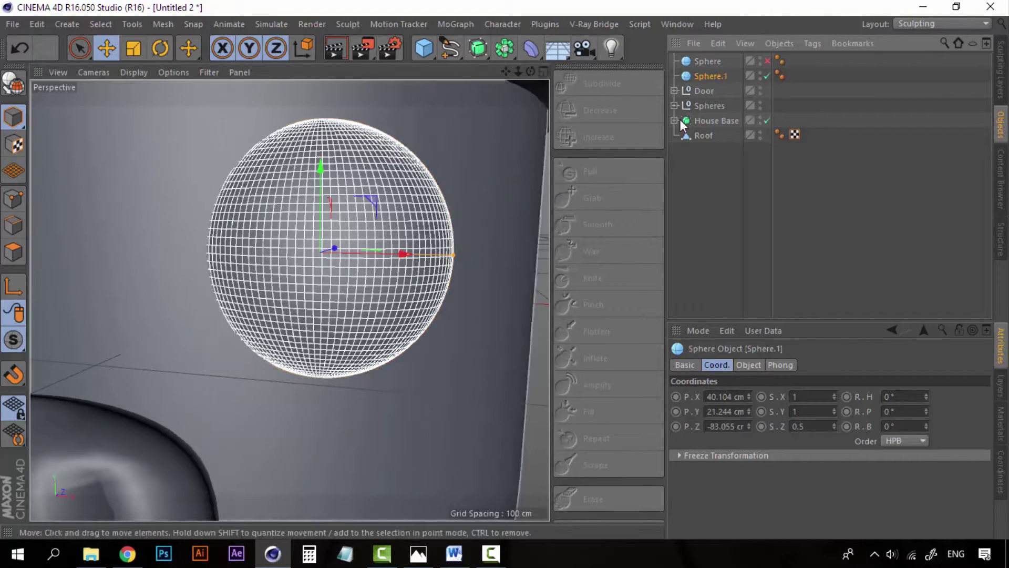
pyautogui.press('c')
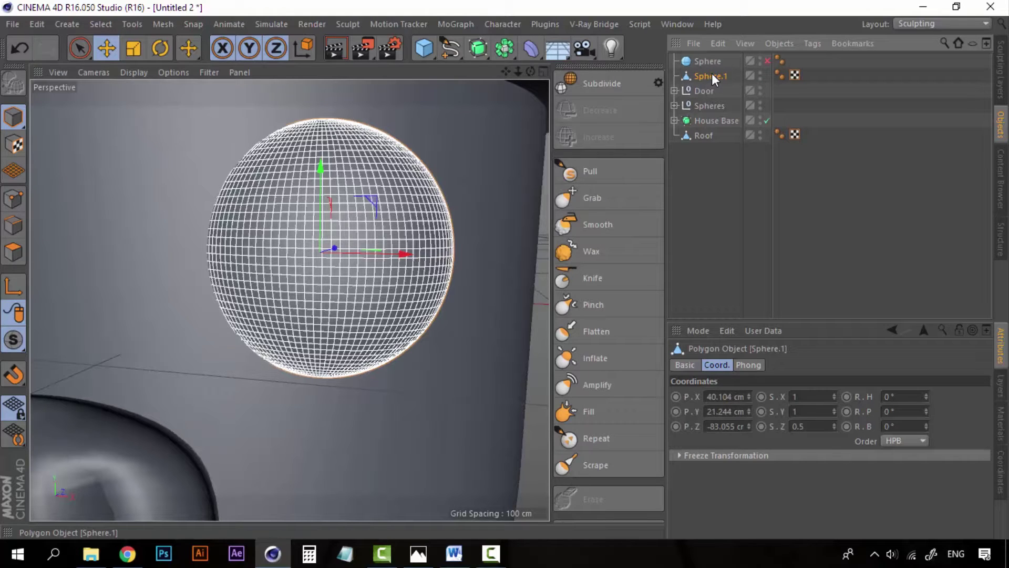
# - Set the Pull brush to 100% pressure and size 100, then stroke across the sphere's centre
pyautogui.click(591, 172)
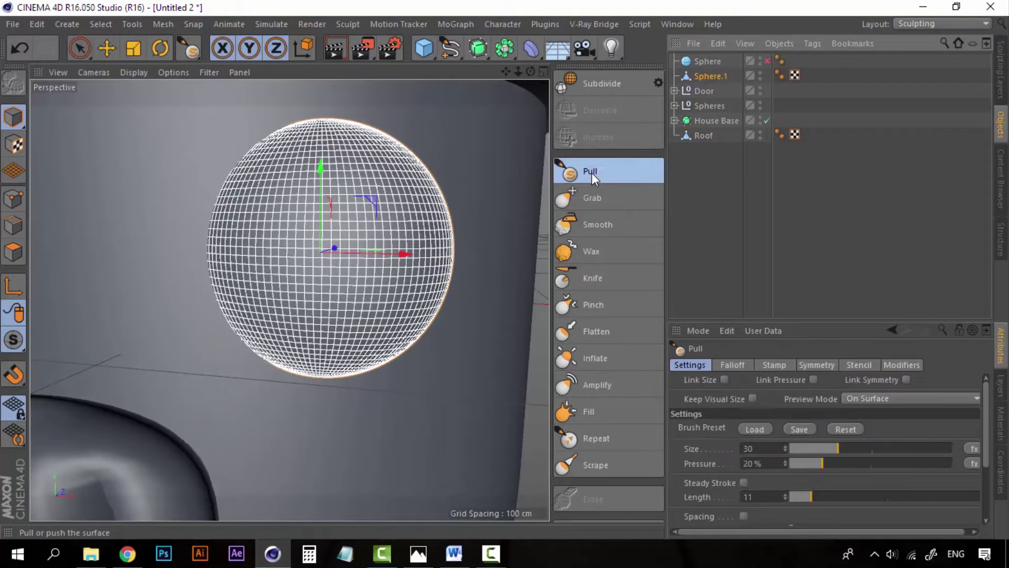
pyautogui.moveTo(822, 466); pyautogui.dragTo(950, 465)
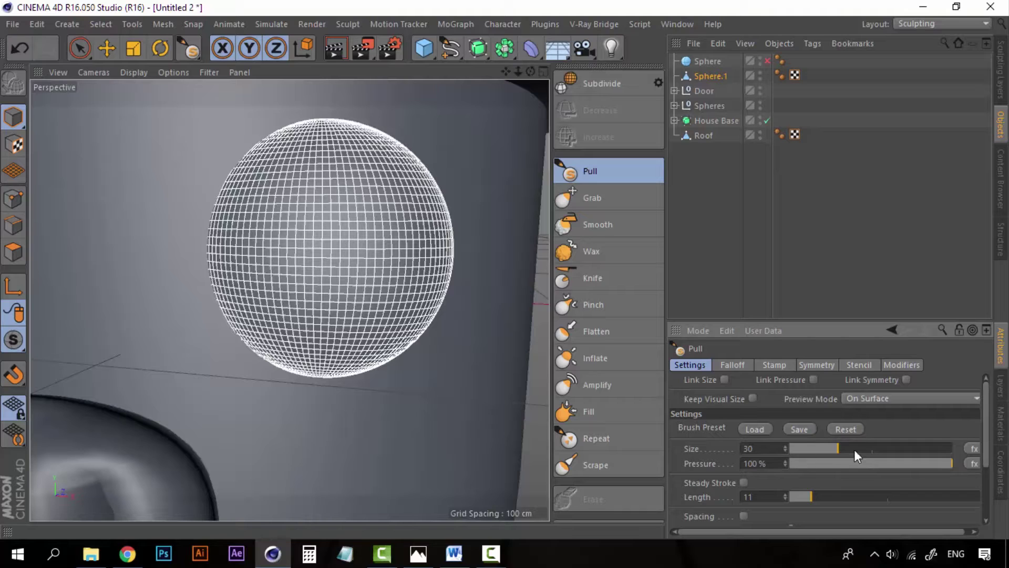
pyautogui.click(915, 448)
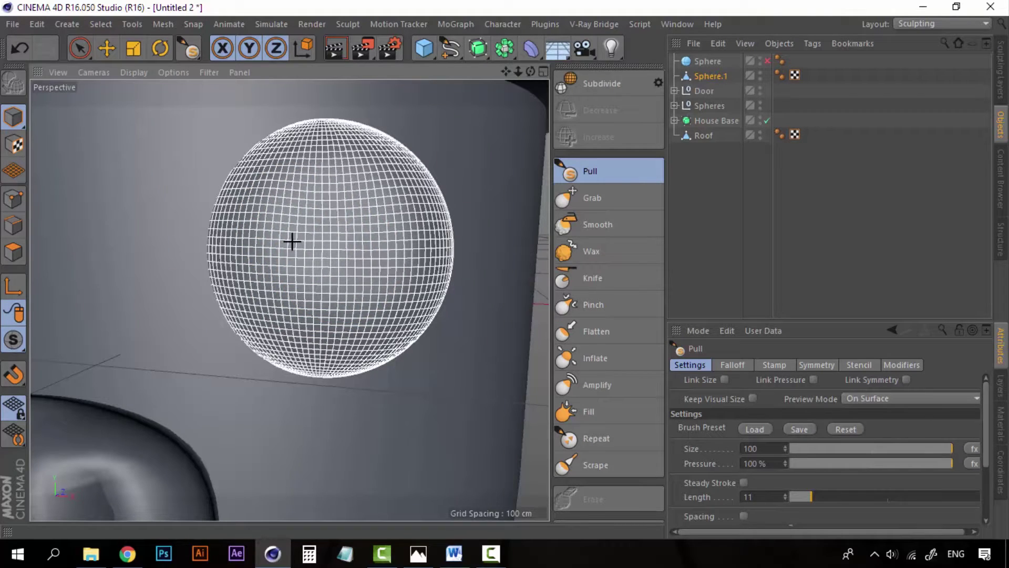
pyautogui.moveTo(353, 201)
pyautogui.mouseDown()
pyautogui.moveTo(361, 286)
pyautogui.moveTo(277, 226)
pyautogui.moveTo(368, 184)
pyautogui.moveTo(313, 290)
pyautogui.moveTo(284, 198)
pyautogui.moveTo(376, 187)
pyautogui.moveTo(387, 295)
pyautogui.moveTo(297, 323)
pyautogui.moveTo(253, 226)
pyautogui.moveTo(243, 253)
pyautogui.moveTo(270, 315)
pyautogui.moveTo(332, 345)
pyautogui.moveTo(385, 318)
pyautogui.moveTo(408, 268)
pyautogui.moveTo(405, 196)
pyautogui.moveTo(361, 158)
pyautogui.moveTo(273, 188)
pyautogui.moveTo(279, 272)
pyautogui.moveTo(379, 230)
pyautogui.moveTo(318, 266)
pyautogui.moveTo(356, 322)
pyautogui.moveTo(309, 221)
pyautogui.moveTo(349, 288)
pyautogui.moveTo(327, 194)
pyautogui.moveTo(333, 291)
pyautogui.moveTo(332, 191)
pyautogui.moveTo(338, 290)
pyautogui.moveTo(317, 286)
pyautogui.moveTo(399, 225)
pyautogui.moveTo(353, 304)
pyautogui.moveTo(269, 256)
pyautogui.moveTo(255, 279)
pyautogui.moveTo(306, 331)
pyautogui.moveTo(377, 325)
pyautogui.moveTo(416, 256)
pyautogui.moveTo(395, 194)
pyautogui.moveTo(343, 162)
pyautogui.mouseUp()
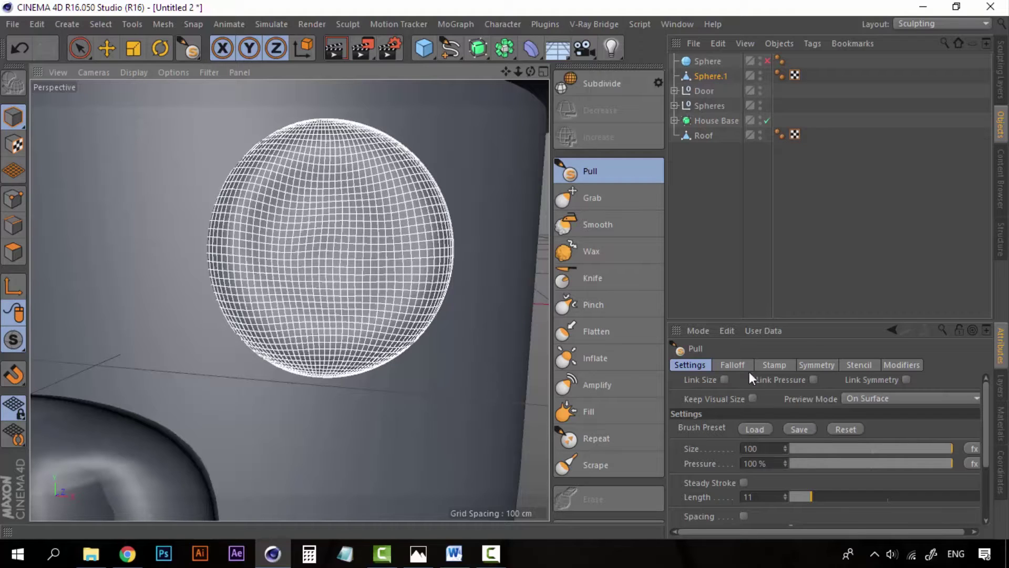
# - With Pull size 68, push in the sphere's centre until it forms a ring frame
pyautogui.click(901, 448)
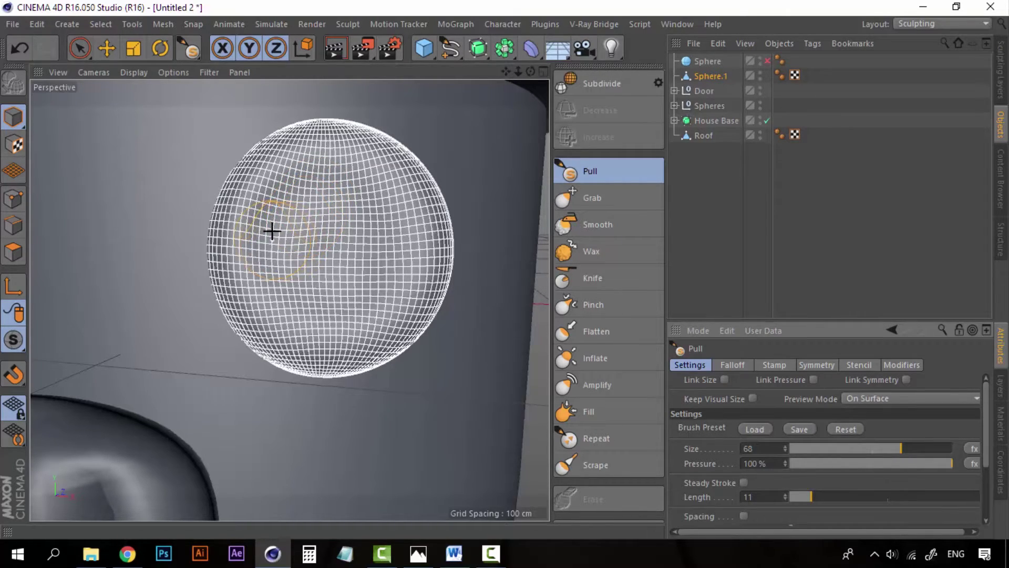
pyautogui.moveTo(272, 230)
pyautogui.mouseDown()
pyautogui.moveTo(282, 192)
pyautogui.moveTo(331, 163)
pyautogui.moveTo(397, 191)
pyautogui.moveTo(409, 236)
pyautogui.moveTo(374, 319)
pyautogui.moveTo(382, 274)
pyautogui.moveTo(337, 305)
pyautogui.moveTo(311, 291)
pyautogui.moveTo(343, 259)
pyautogui.moveTo(311, 201)
pyautogui.moveTo(261, 267)
pyautogui.moveTo(308, 301)
pyautogui.moveTo(336, 178)
pyautogui.moveTo(402, 259)
pyautogui.moveTo(314, 204)
pyautogui.moveTo(334, 168)
pyautogui.mouseUp()
pyautogui.moveTo(279, 199)
pyautogui.mouseDown()
pyautogui.moveTo(251, 251)
pyautogui.moveTo(261, 295)
pyautogui.mouseUp()
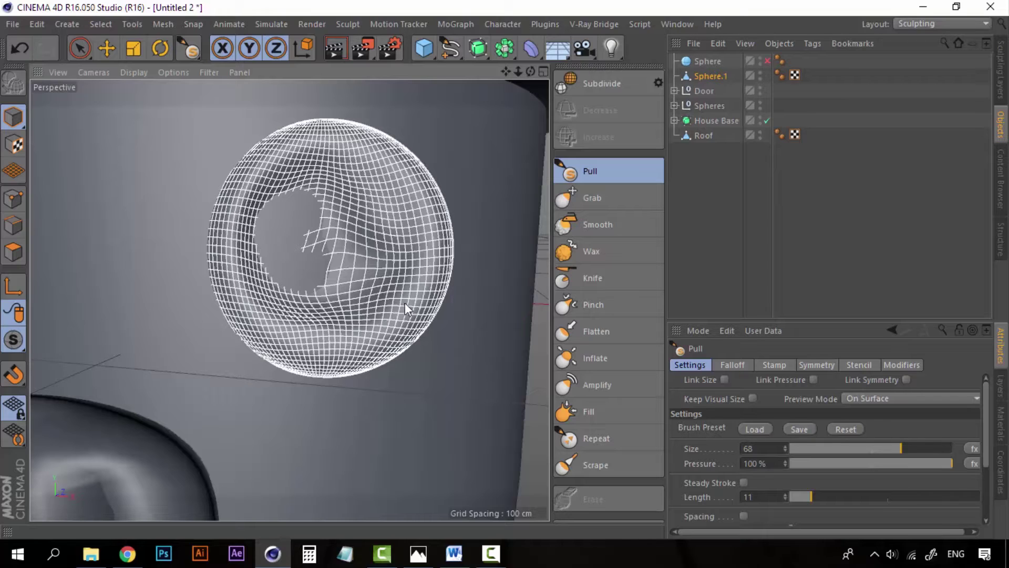
pyautogui.moveTo(404, 308); pyautogui.dragTo(420, 268)
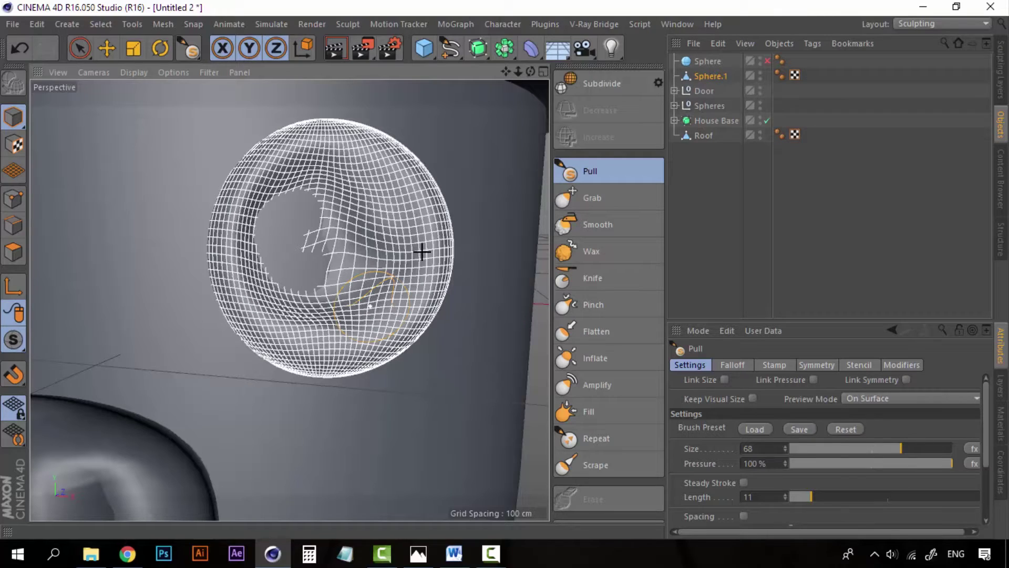
pyautogui.moveTo(365, 311)
pyautogui.mouseDown()
pyautogui.moveTo(351, 241)
pyautogui.moveTo(347, 319)
pyautogui.moveTo(293, 319)
pyautogui.moveTo(255, 280)
pyautogui.moveTo(259, 293)
pyautogui.moveTo(336, 323)
pyautogui.moveTo(408, 256)
pyautogui.moveTo(396, 187)
pyautogui.moveTo(358, 169)
pyautogui.moveTo(384, 194)
pyautogui.moveTo(324, 203)
pyautogui.moveTo(323, 260)
pyautogui.moveTo(349, 289)
pyautogui.moveTo(397, 257)
pyautogui.moveTo(330, 212)
pyautogui.moveTo(371, 184)
pyautogui.moveTo(323, 211)
pyautogui.moveTo(266, 270)
pyautogui.moveTo(259, 218)
pyautogui.moveTo(294, 182)
pyautogui.moveTo(349, 182)
pyautogui.moveTo(392, 230)
pyautogui.moveTo(364, 264)
pyautogui.moveTo(379, 203)
pyautogui.moveTo(399, 298)
pyautogui.moveTo(333, 323)
pyautogui.moveTo(269, 301)
pyautogui.moveTo(298, 217)
pyautogui.moveTo(380, 212)
pyautogui.moveTo(349, 289)
pyautogui.moveTo(288, 198)
pyautogui.mouseUp()
pyautogui.moveTo(370, 196)
pyautogui.mouseDown()
pyautogui.moveTo(389, 216)
pyautogui.moveTo(393, 253)
pyautogui.moveTo(352, 312)
pyautogui.moveTo(295, 291)
pyautogui.mouseUp()
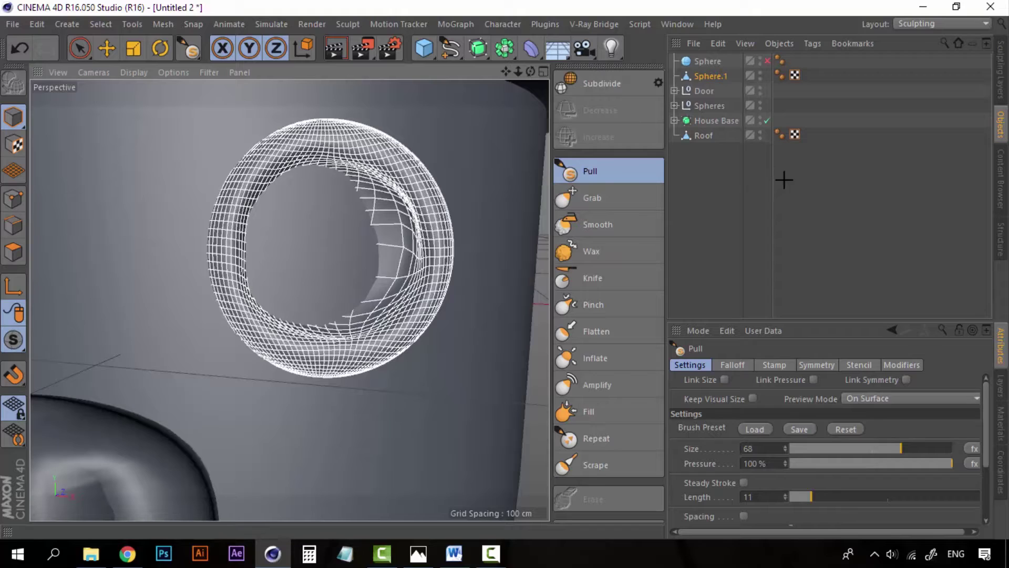
pyautogui.click(726, 179)
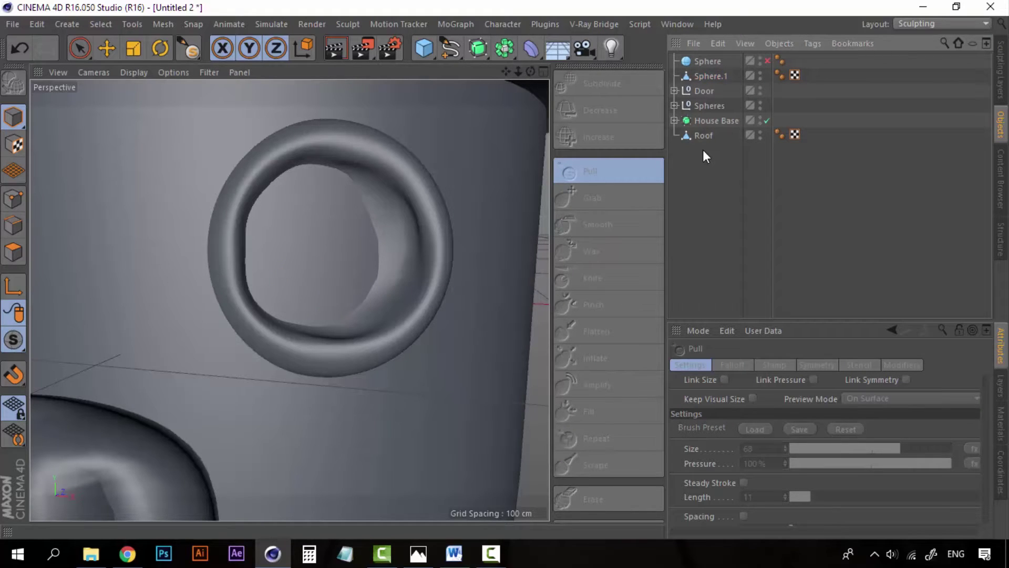
# - Re-enable the spare Sphere and set its radius to 20 cm
pyautogui.click(708, 62)
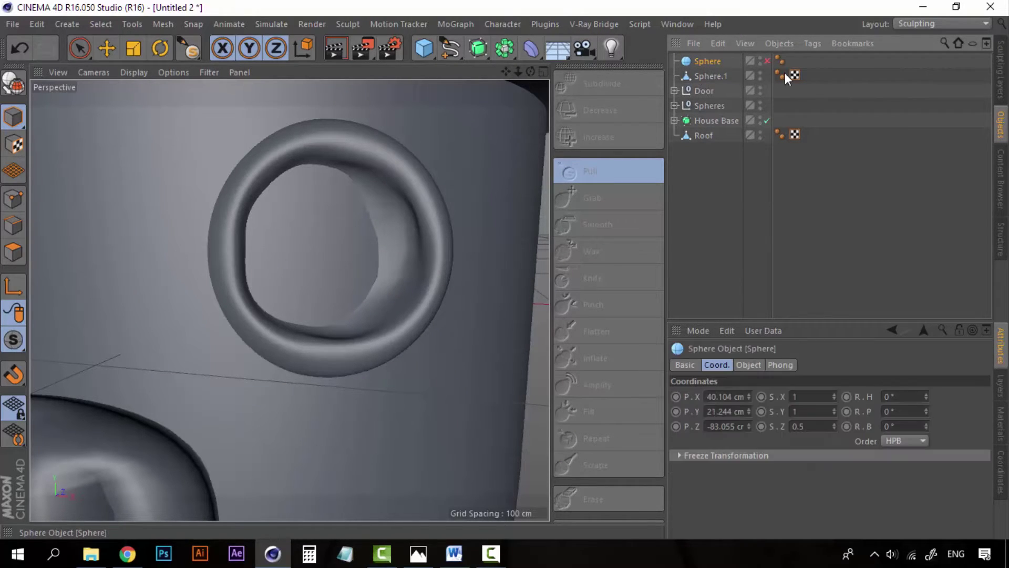
pyautogui.click(767, 61)
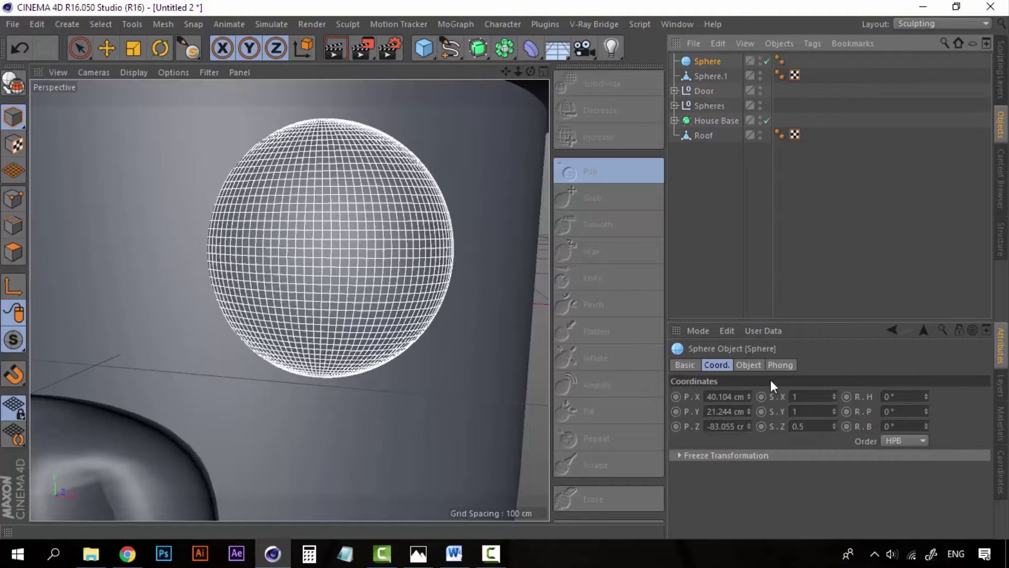
pyautogui.click(740, 363)
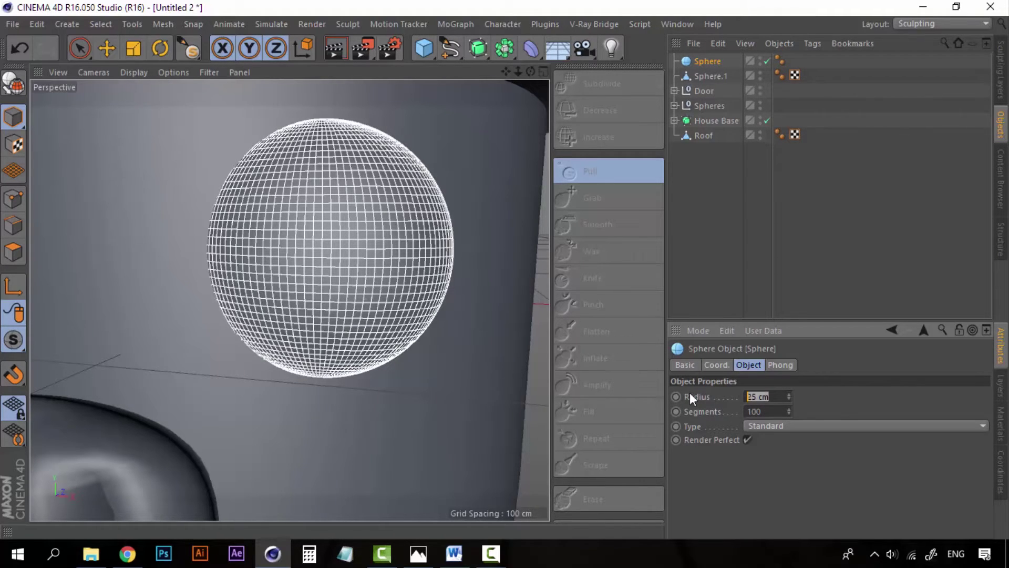
pyautogui.write('20')
pyautogui.press('Return')
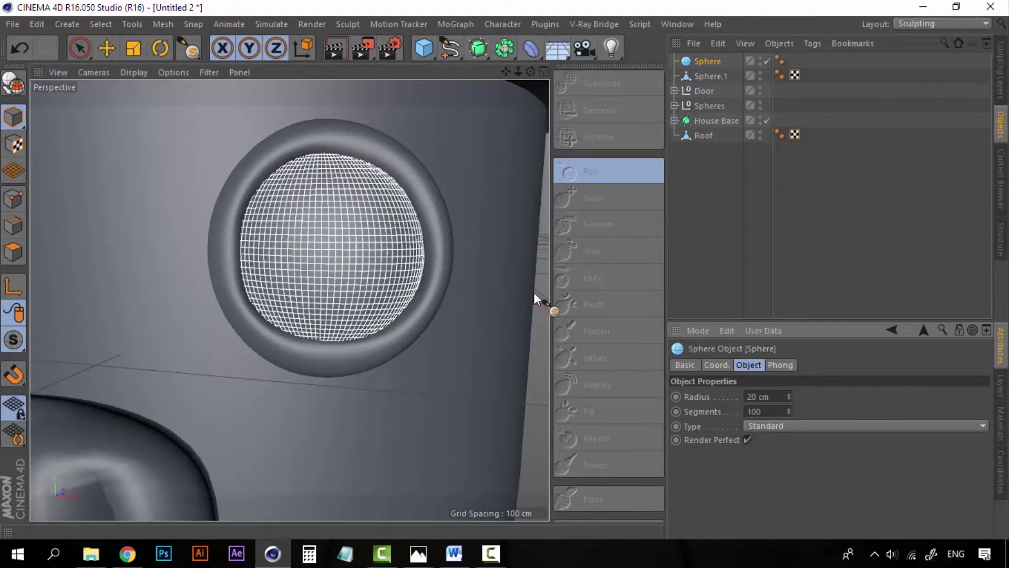
# - Centre the 20 cm sphere inside the ring frame as the window pane
pyautogui.click(107, 49)
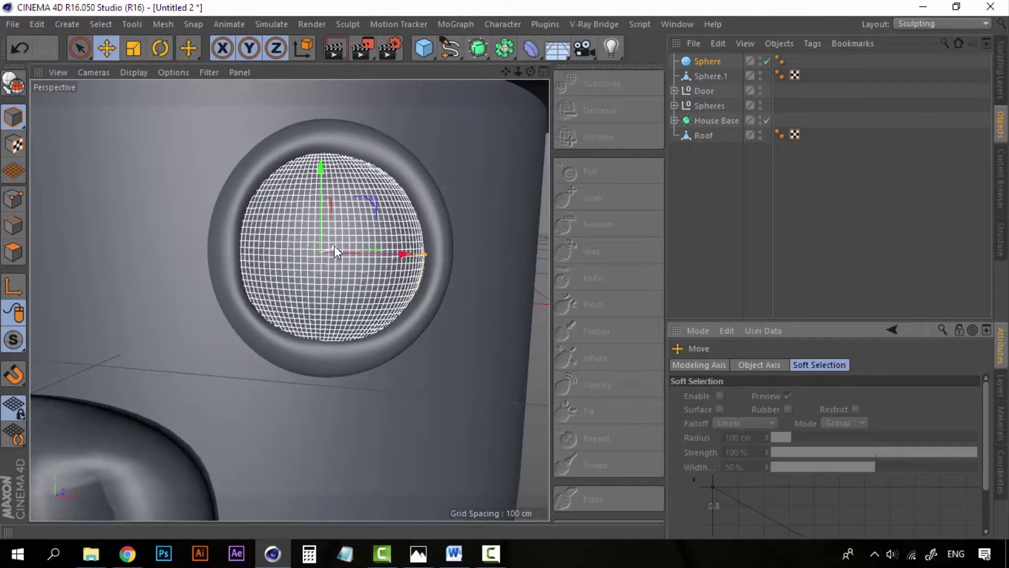
pyautogui.moveTo(334, 245); pyautogui.dragTo(331, 246)
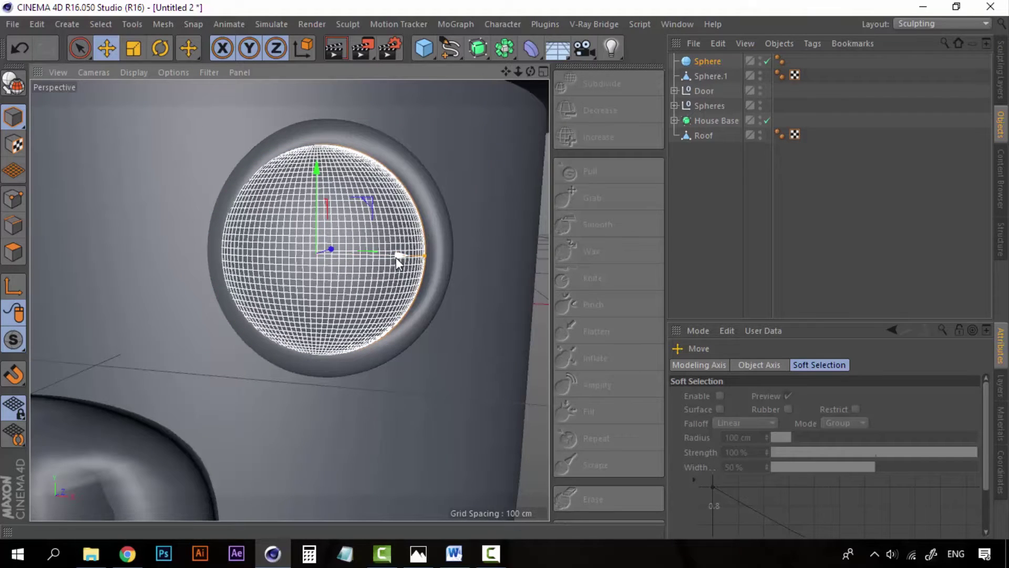
pyautogui.moveTo(395, 257); pyautogui.dragTo(403, 257)
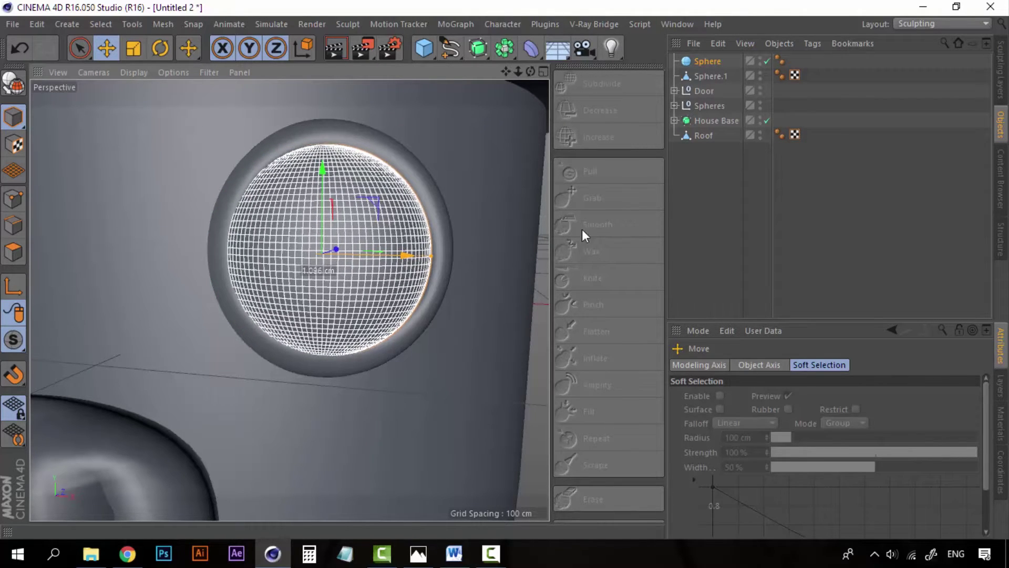
pyautogui.click(718, 184)
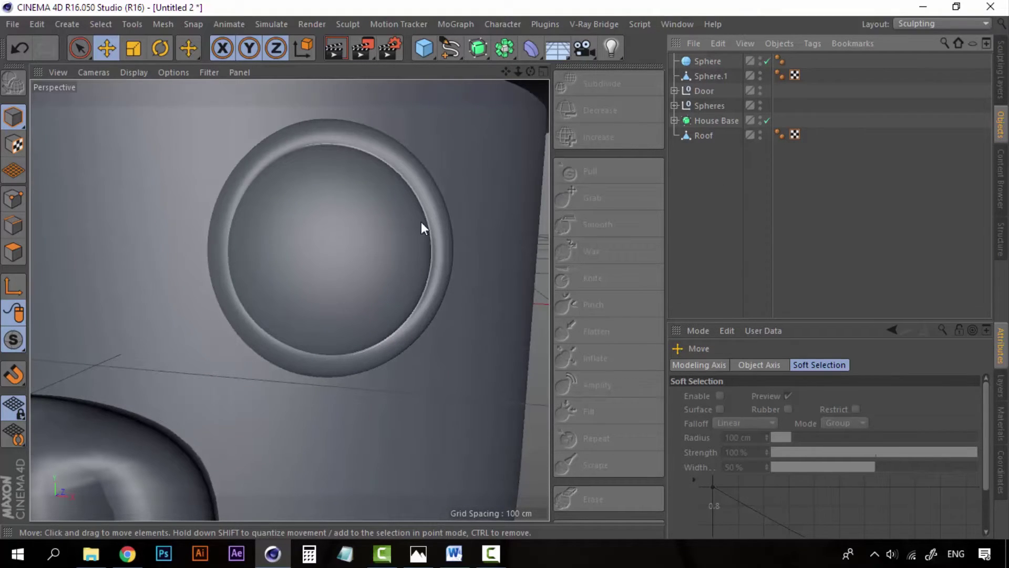
pyautogui.click(396, 247)
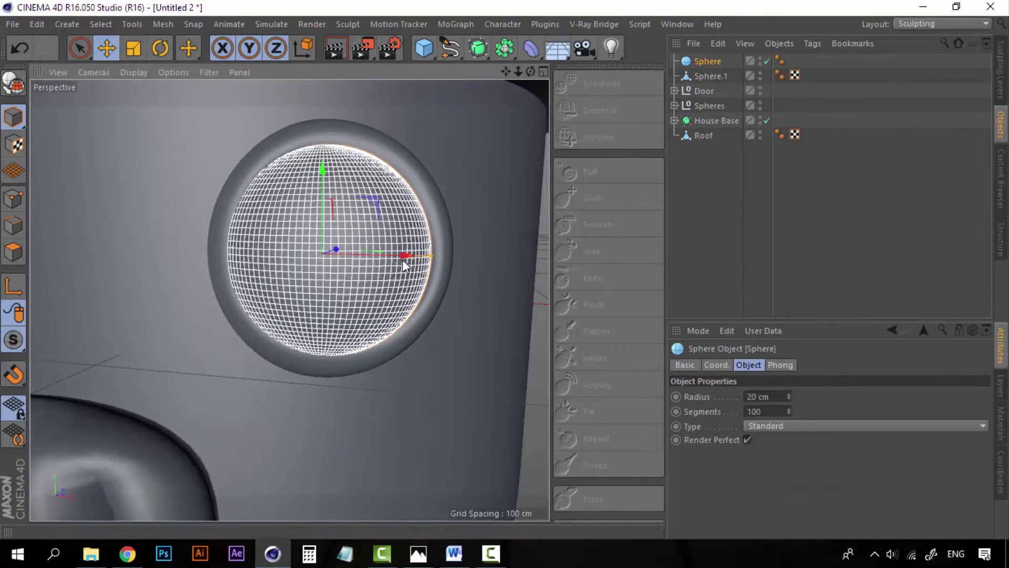
pyautogui.moveTo(404, 255); pyautogui.dragTo(406, 255)
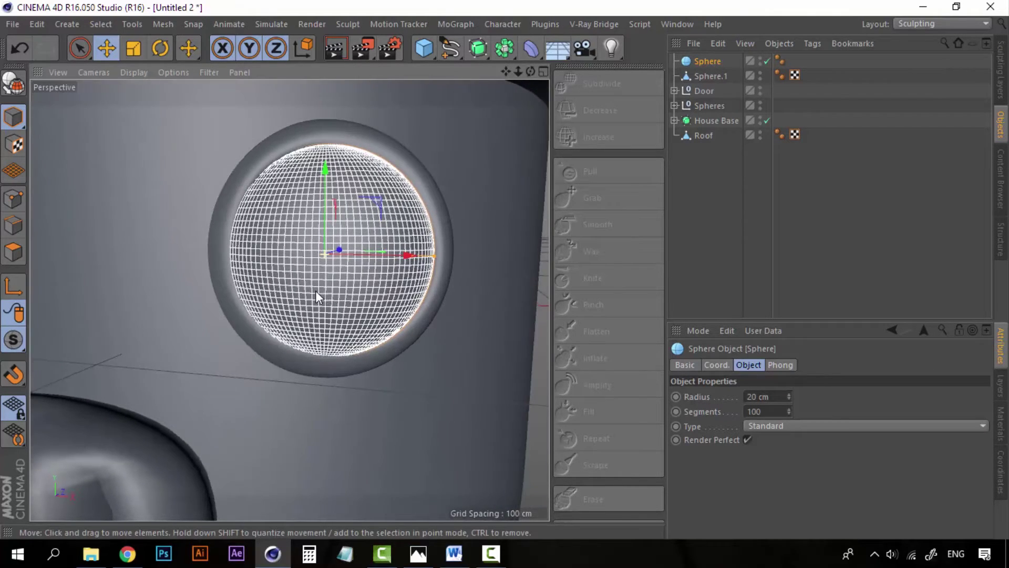
pyautogui.moveTo(315, 291)
pyautogui.keyDown('alt'); pyautogui.mouseDown()
pyautogui.moveTo(288, 298)
pyautogui.moveTo(444, 293)
pyautogui.moveTo(377, 289)
pyautogui.mouseUp(); pyautogui.keyUp('alt')
pyautogui.click(704, 250)
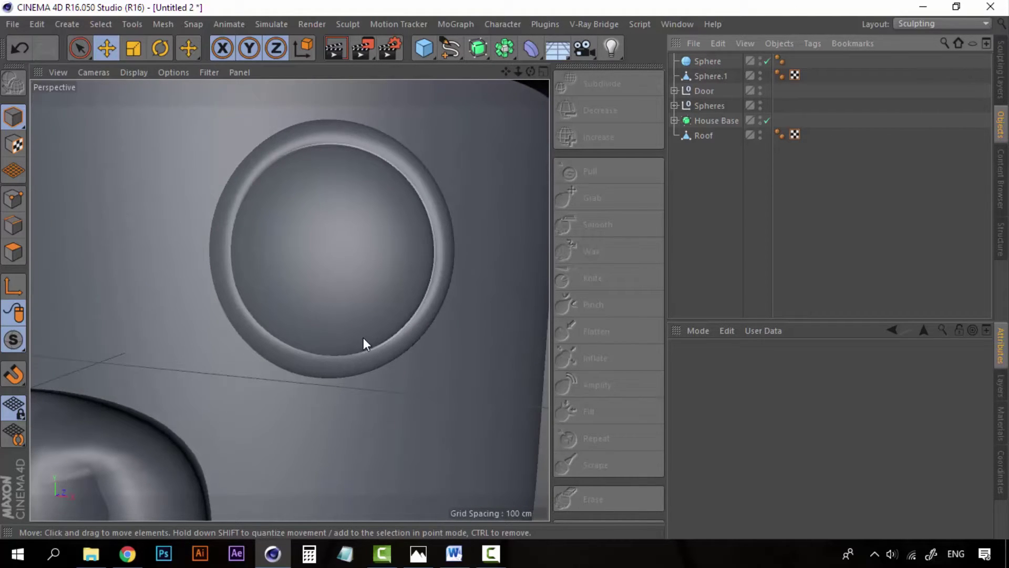
# - Add a cube and scale it into a thin vertical bar over the round window
pyautogui.click(425, 48)
pyautogui.scroll(-3, 389, 296)
pyautogui.scroll(-3, 387, 296)
pyautogui.scroll(-2, 387, 297)
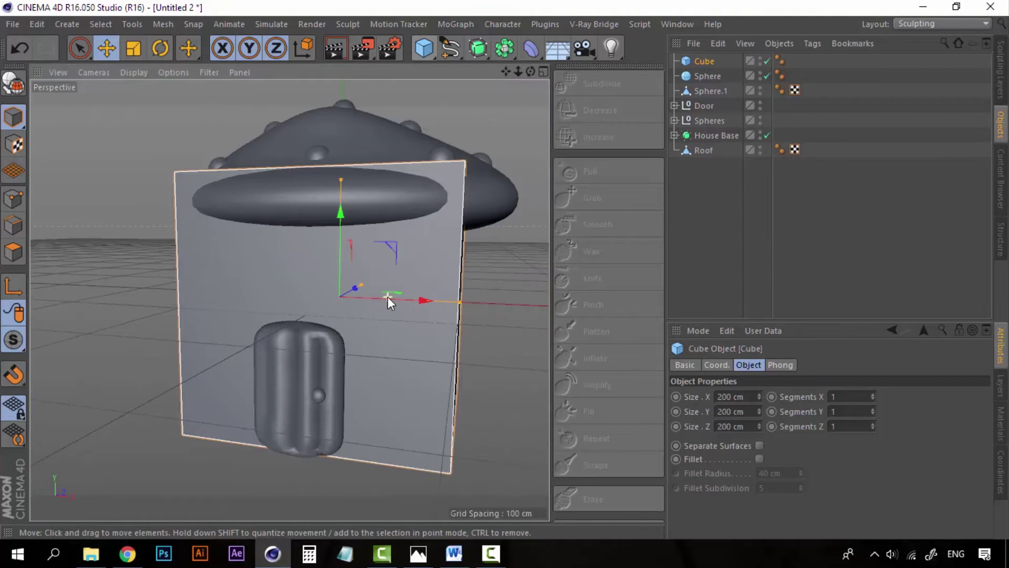
pyautogui.scroll(-2, 387, 297)
pyautogui.moveTo(358, 289); pyautogui.dragTo(357, 289)
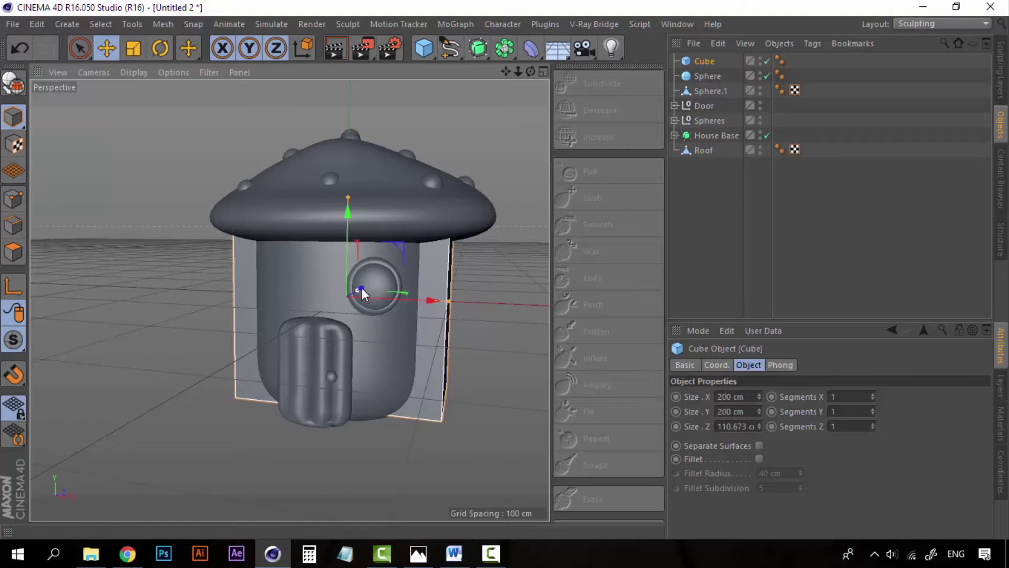
pyautogui.moveTo(361, 288)
pyautogui.mouseDown()
pyautogui.moveTo(426, 337)
pyautogui.moveTo(441, 319)
pyautogui.mouseUp()
pyautogui.moveTo(350, 231)
pyautogui.mouseDown()
pyautogui.moveTo(374, 310)
pyautogui.moveTo(255, 321)
pyautogui.mouseUp()
pyautogui.scroll(5, 405, 332)
pyautogui.moveTo(374, 279); pyautogui.dragTo(352, 279)
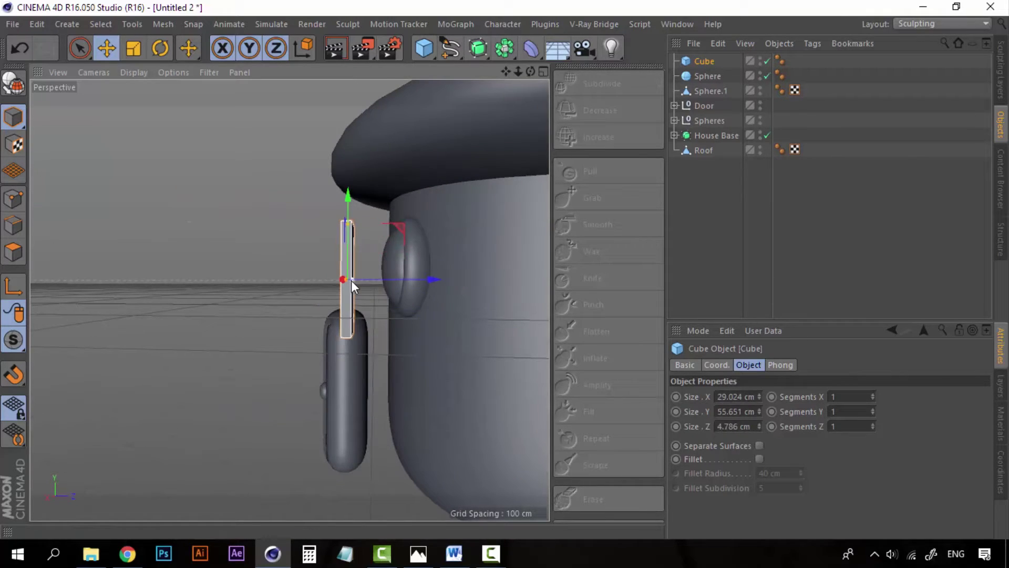
pyautogui.moveTo(434, 280); pyautogui.dragTo(460, 275)
pyautogui.moveTo(380, 201)
pyautogui.mouseDown()
pyautogui.moveTo(381, 187)
pyautogui.moveTo(378, 224)
pyautogui.moveTo(491, 293)
pyautogui.moveTo(384, 269)
pyautogui.mouseUp()
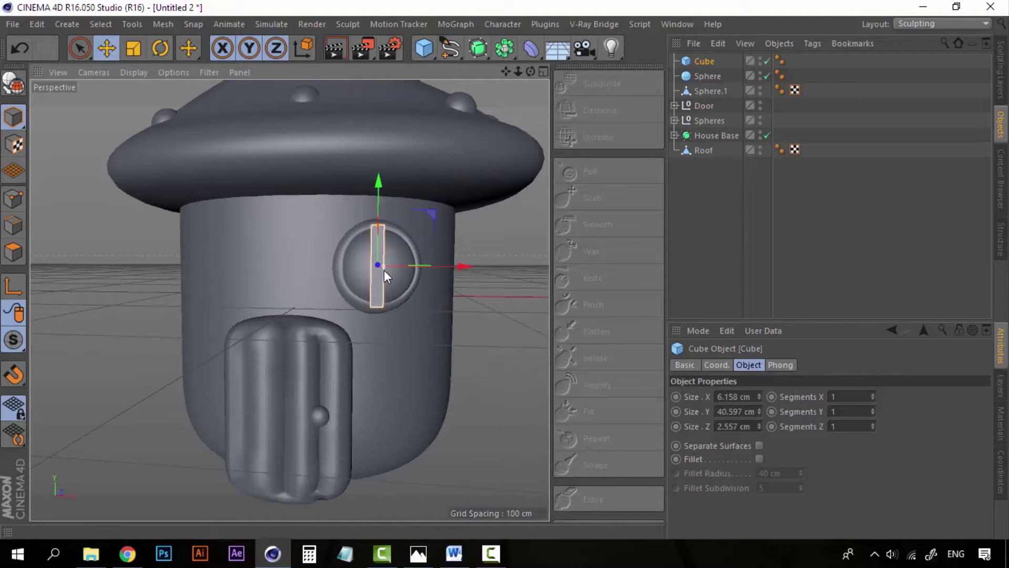
# - Nest the bar under a Subdivision Surface and raise its Y segments to 4
pyautogui.click(478, 49)
pyautogui.moveTo(704, 77); pyautogui.dragTo(708, 62)
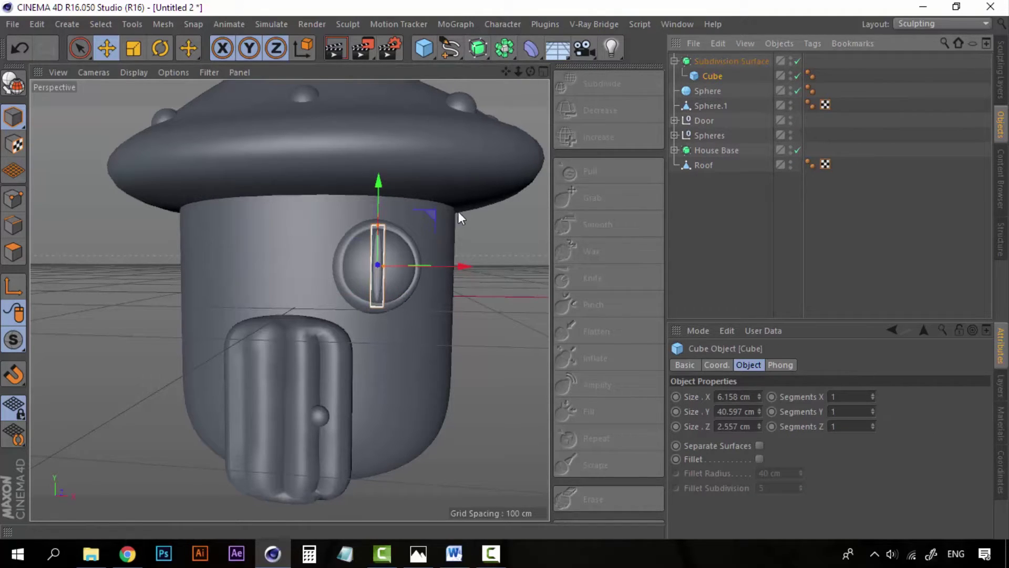
pyautogui.scroll(1, 396, 285)
pyautogui.scroll(1, 397, 288)
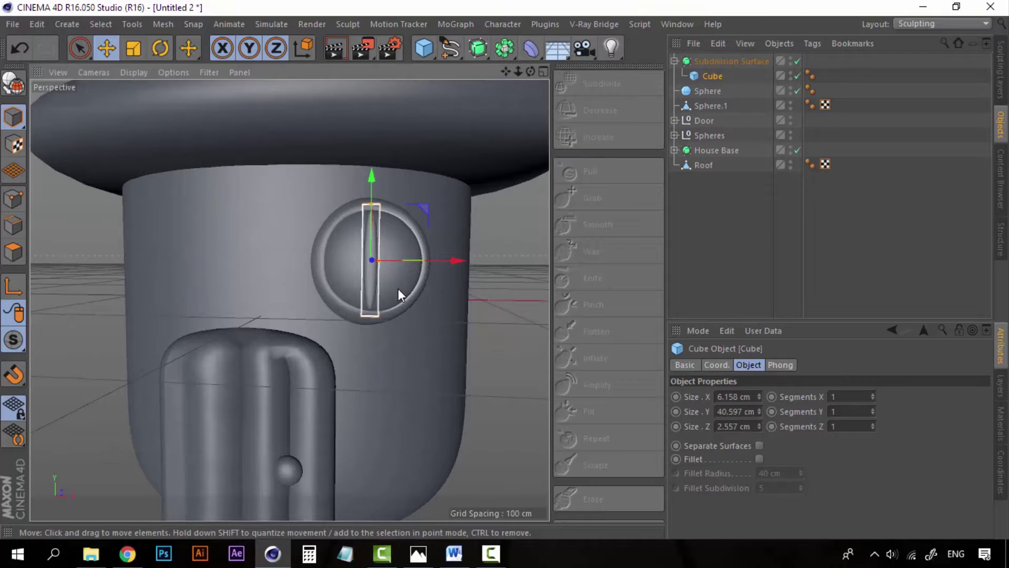
pyautogui.scroll(1, 398, 295)
pyautogui.click(873, 410)
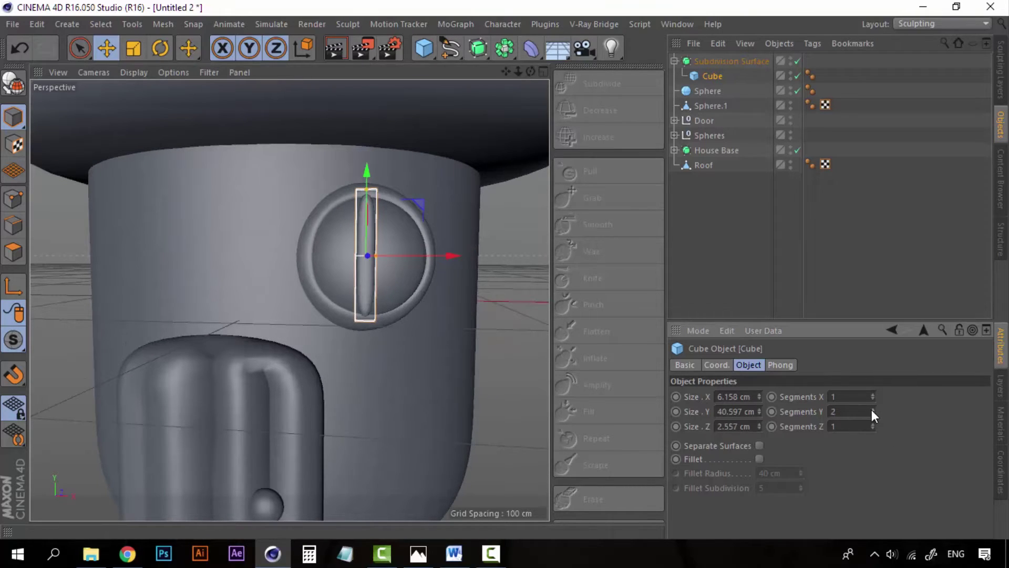
pyautogui.click(872, 410)
pyautogui.click(872, 409)
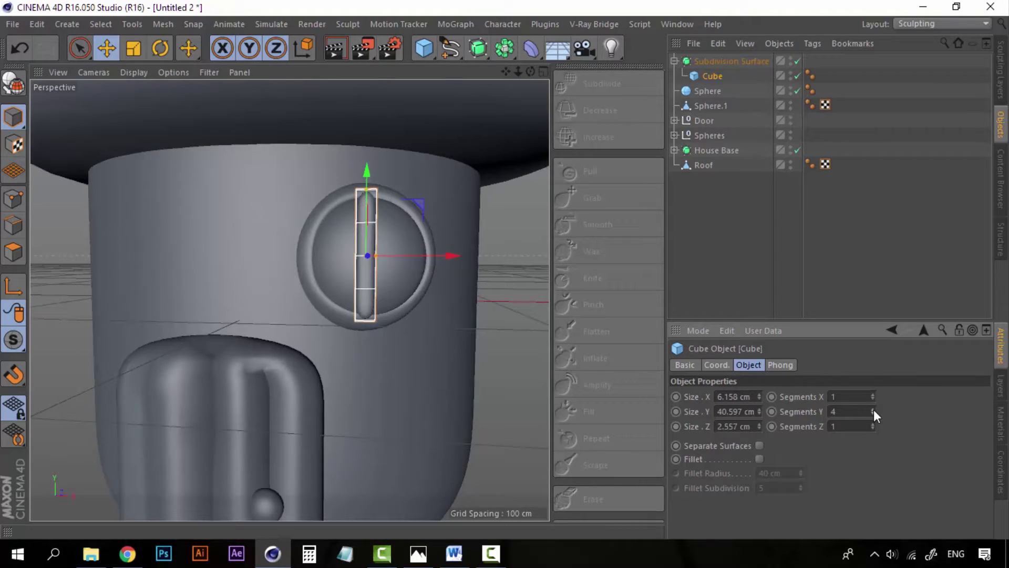
pyautogui.click(736, 242)
pyautogui.click(715, 62)
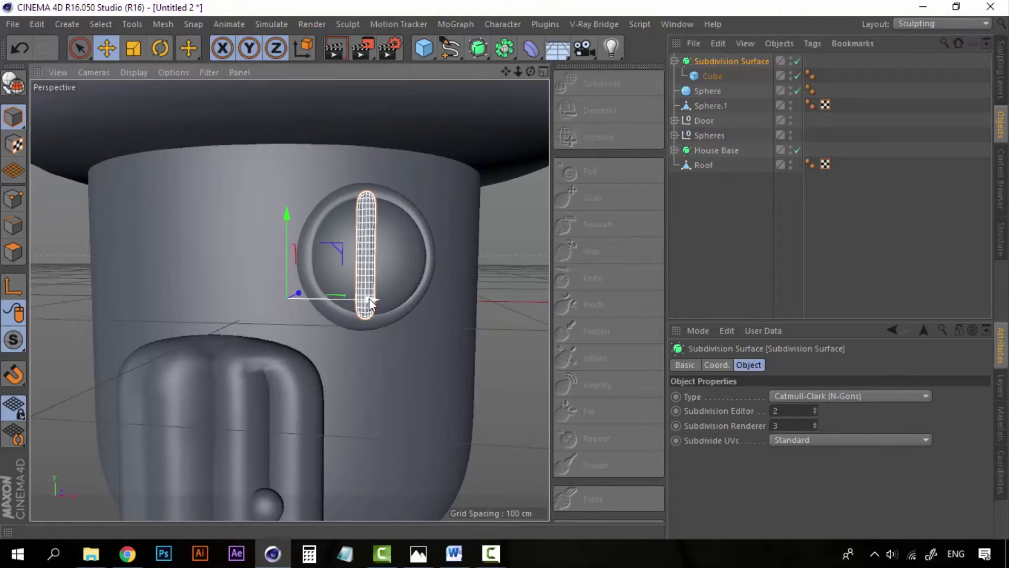
pyautogui.moveTo(367, 303); pyautogui.dragTo(372, 304)
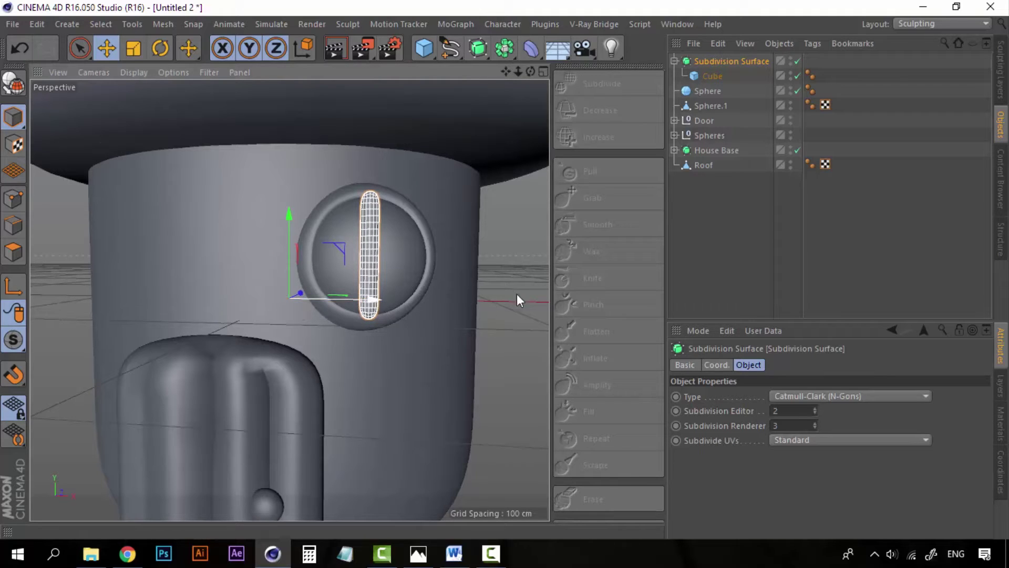
pyautogui.hotkey('ctrl', 'z')
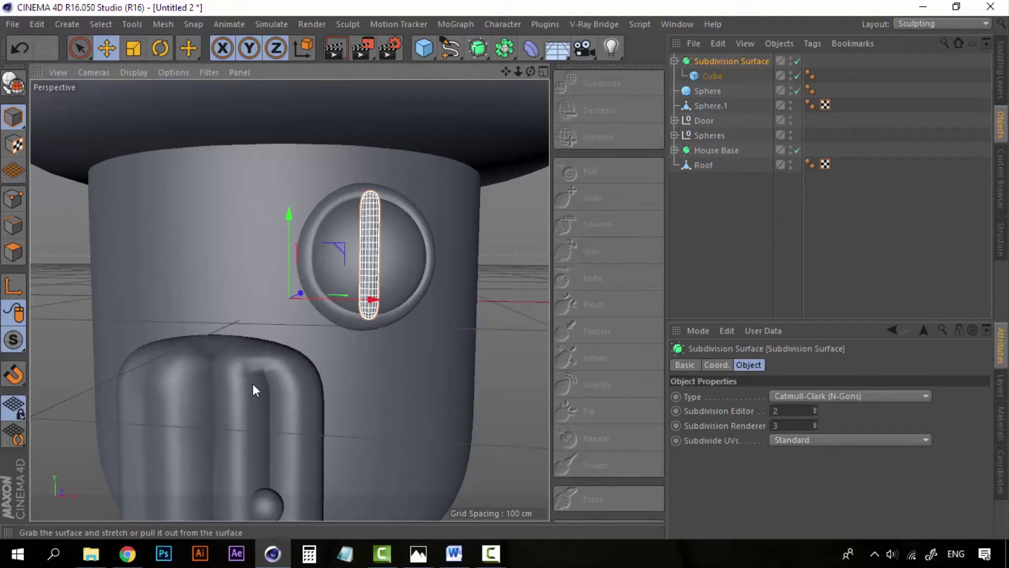
pyautogui.keyDown('alt'); pyautogui.moveTo(280, 363); pyautogui.dragTo(349, 332); pyautogui.keyUp('alt')
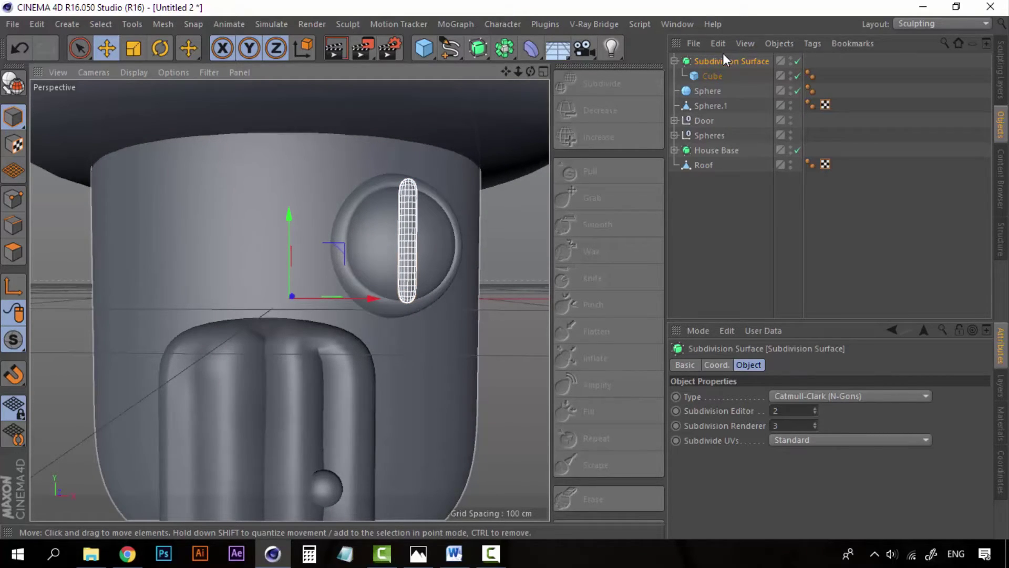
# - Duplicate the smoothed window bar and rotate the copy's cube to horizontal
pyautogui.click(675, 61)
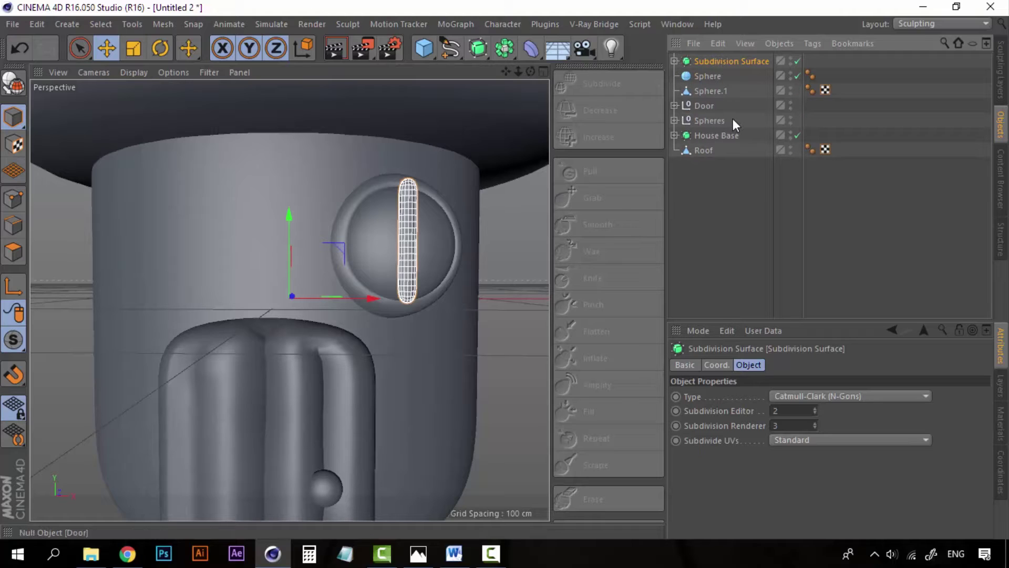
pyautogui.hotkey('ctrl', 'c')
pyautogui.hotkey('ctrl', 'v')
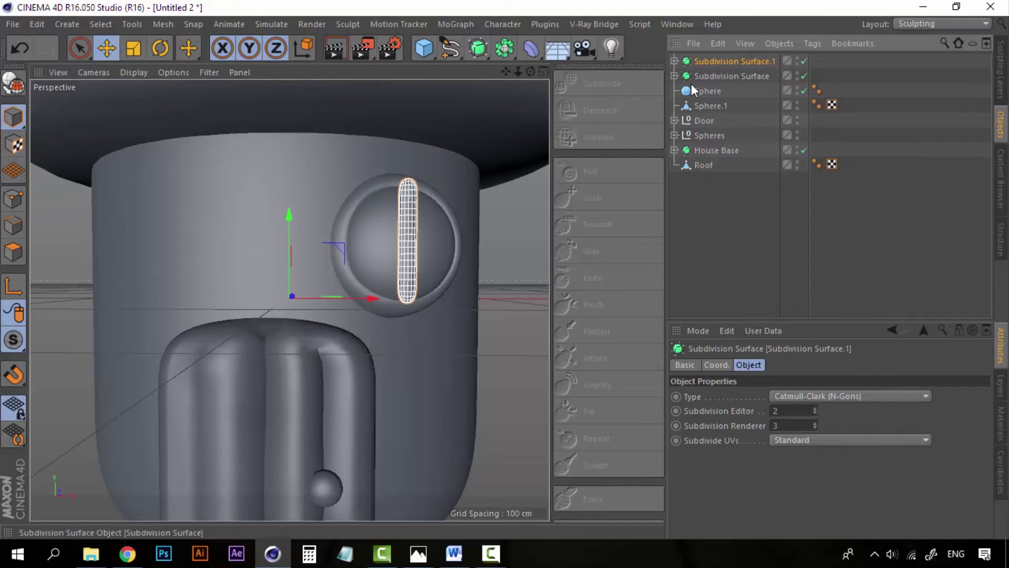
pyautogui.press('r')
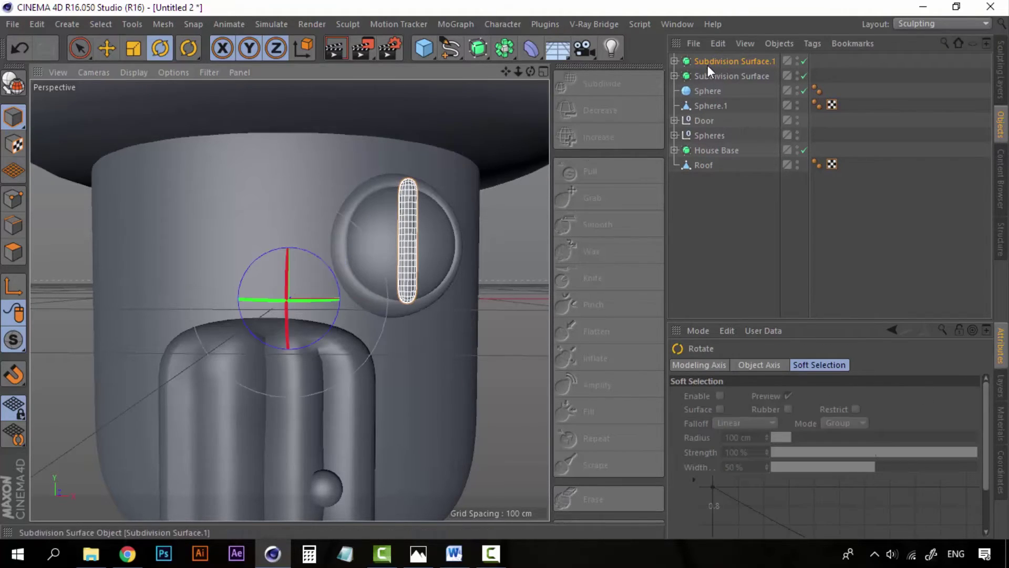
pyautogui.click(674, 61)
pyautogui.click(714, 76)
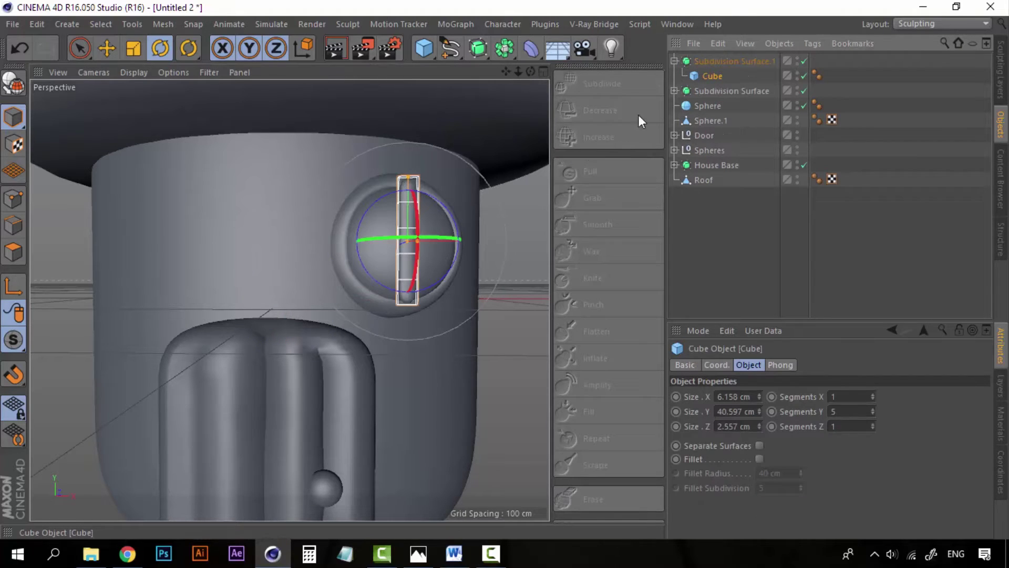
pyautogui.moveTo(452, 217)
pyautogui.mouseDown()
pyautogui.moveTo(427, 199)
pyautogui.moveTo(376, 205)
pyautogui.moveTo(390, 201)
pyautogui.mouseUp()
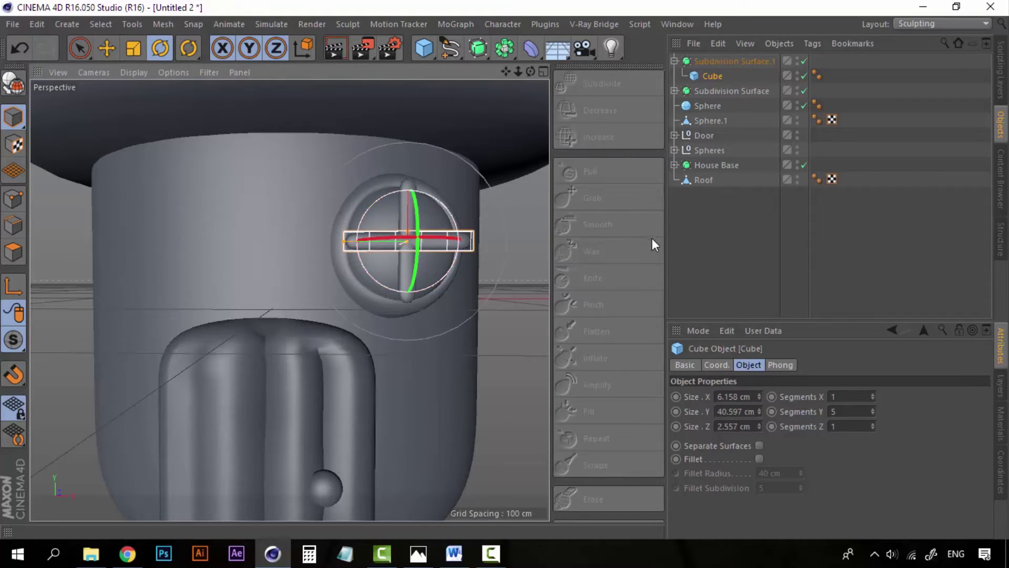
pyautogui.click(715, 250)
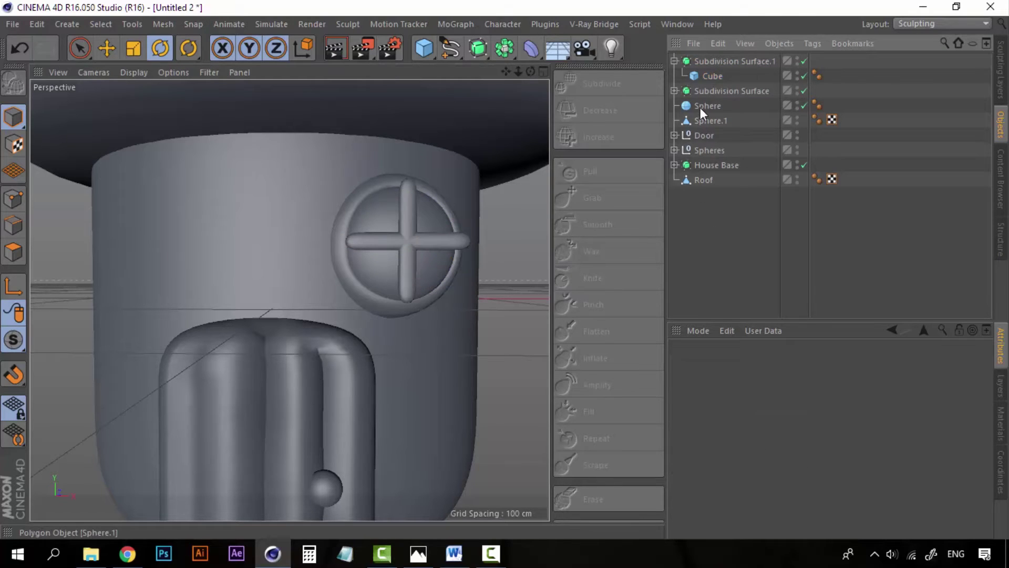
# - Fine-tune the horizontal bar's angle so it crosses the window evenly
pyautogui.click(718, 64)
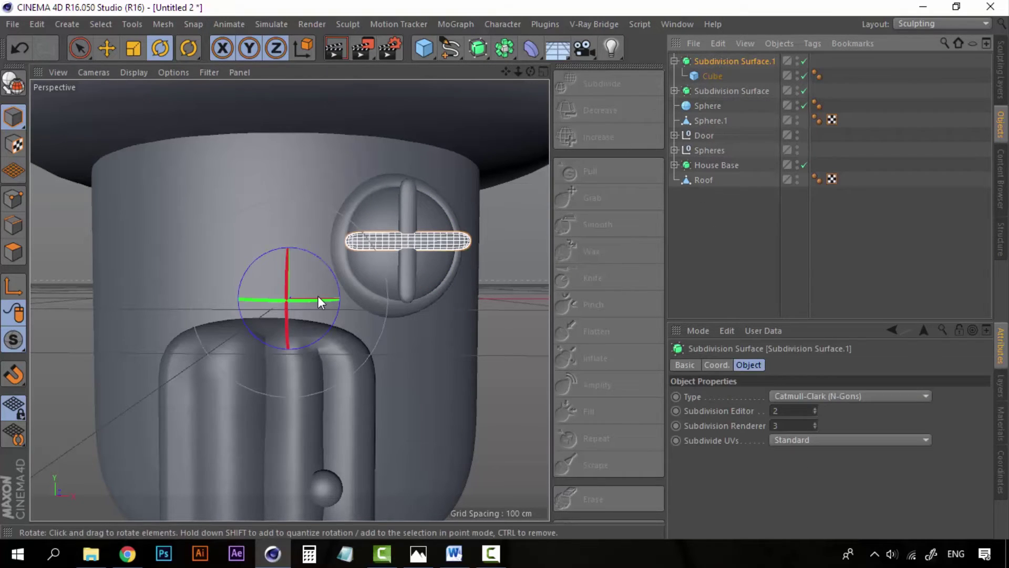
pyautogui.press('e')
pyautogui.keyDown('alt'); pyautogui.moveTo(357, 322); pyautogui.dragTo(327, 290); pyautogui.keyUp('alt')
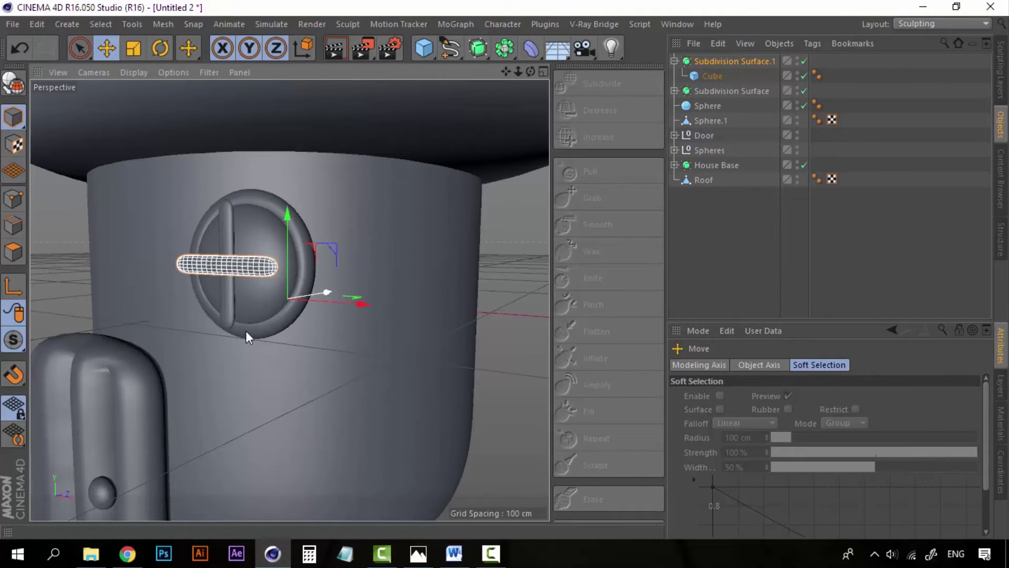
pyautogui.keyDown('alt'); pyautogui.moveTo(283, 330); pyautogui.dragTo(341, 332); pyautogui.keyUp('alt')
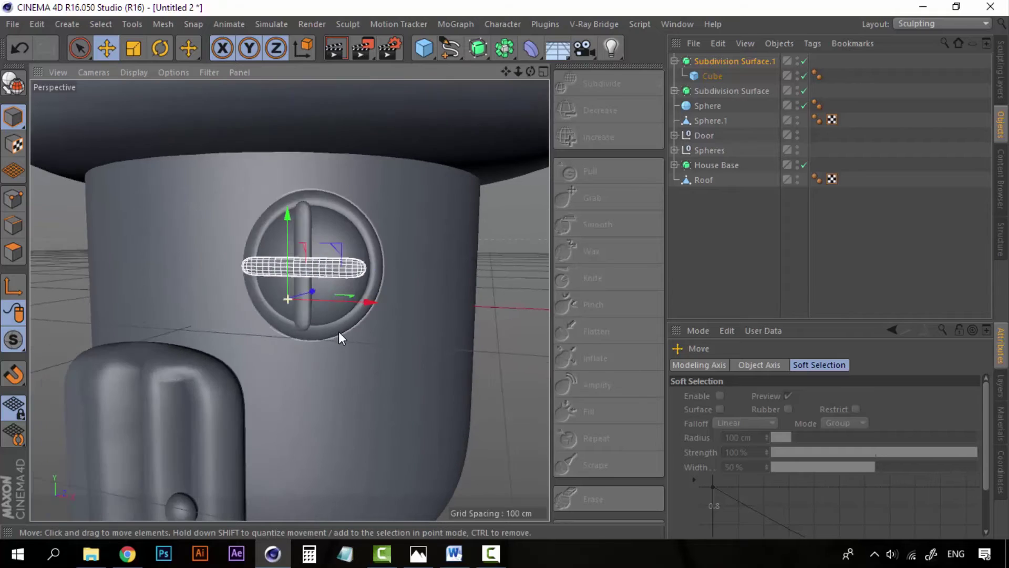
pyautogui.scroll(-2, 342, 333)
pyautogui.scroll(-3, 342, 330)
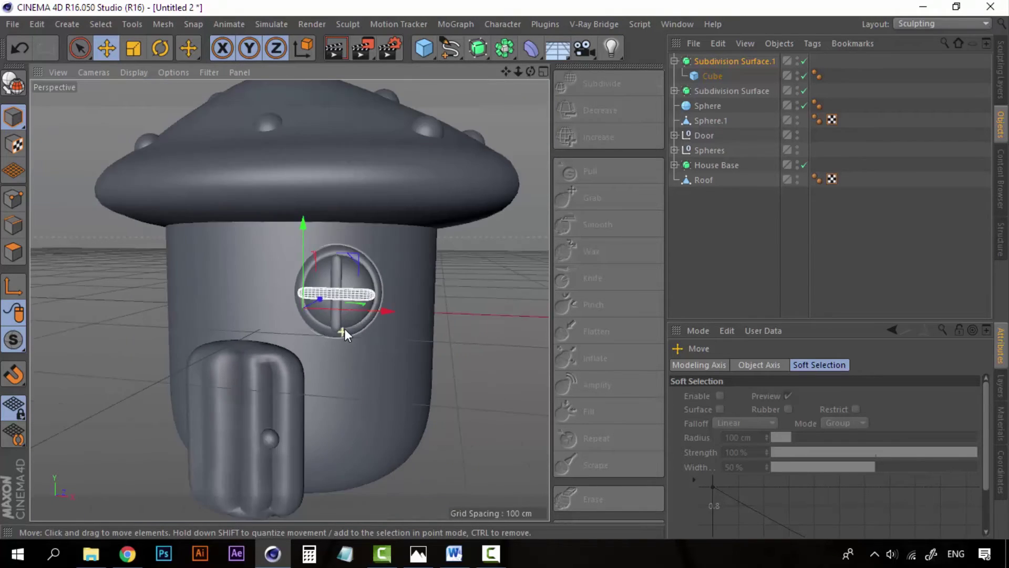
pyautogui.keyDown('alt'); pyautogui.moveTo(339, 362); pyautogui.dragTo(352, 359); pyautogui.keyUp('alt')
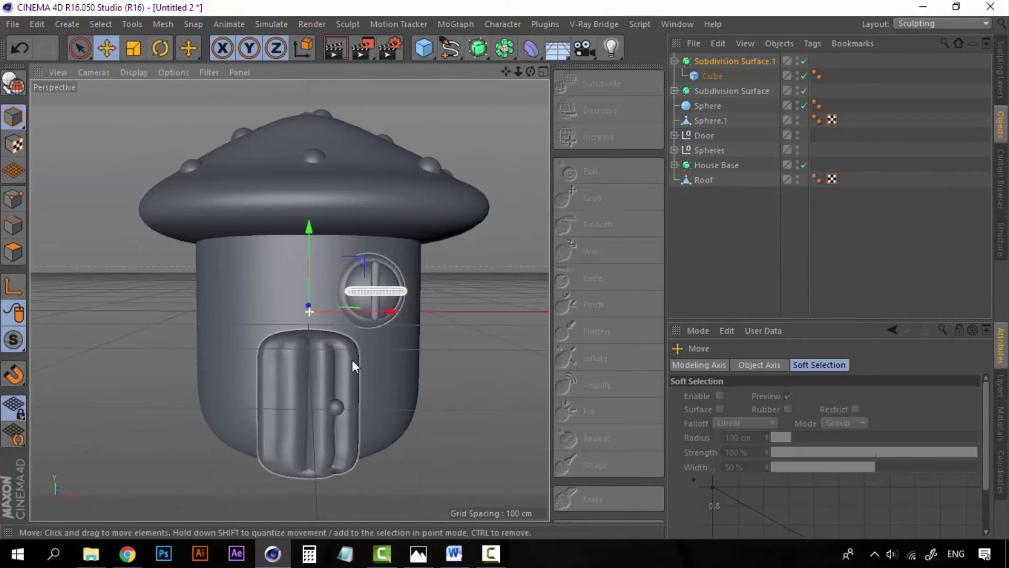
pyautogui.click(712, 227)
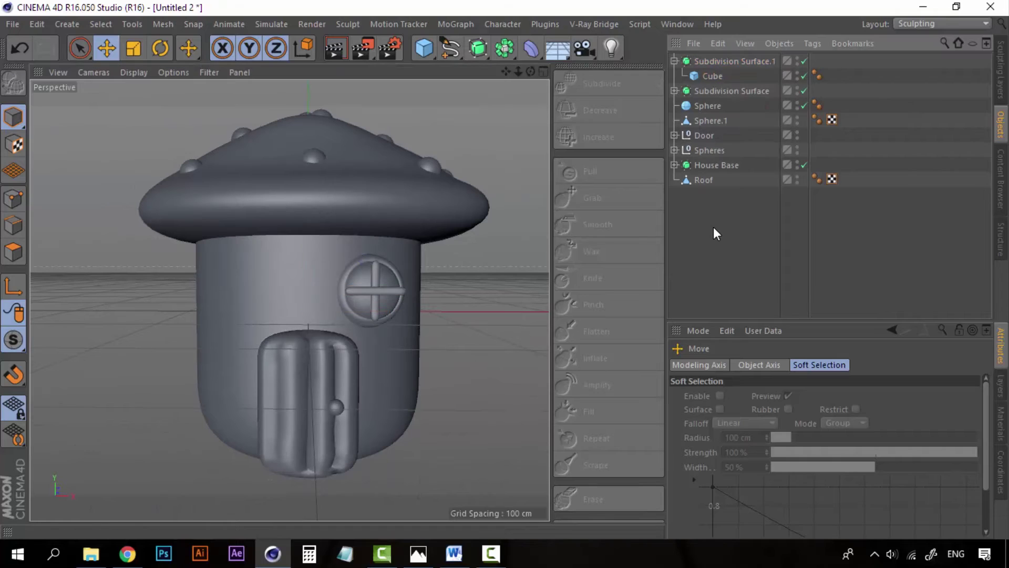
pyautogui.click(714, 62)
pyautogui.press('r')
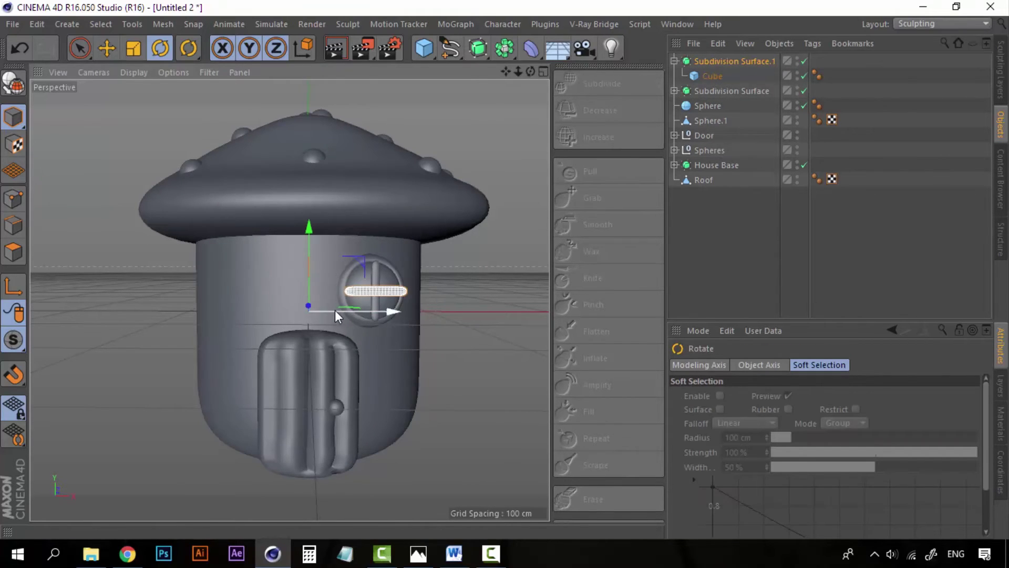
pyautogui.moveTo(324, 316); pyautogui.dragTo(325, 317)
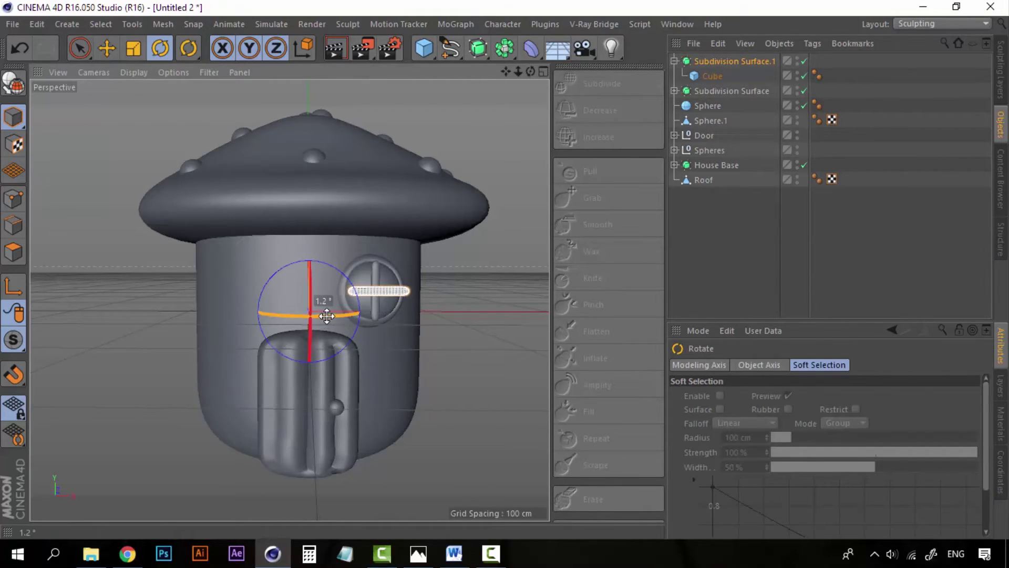
pyautogui.hotkey('ctrl', 'z')
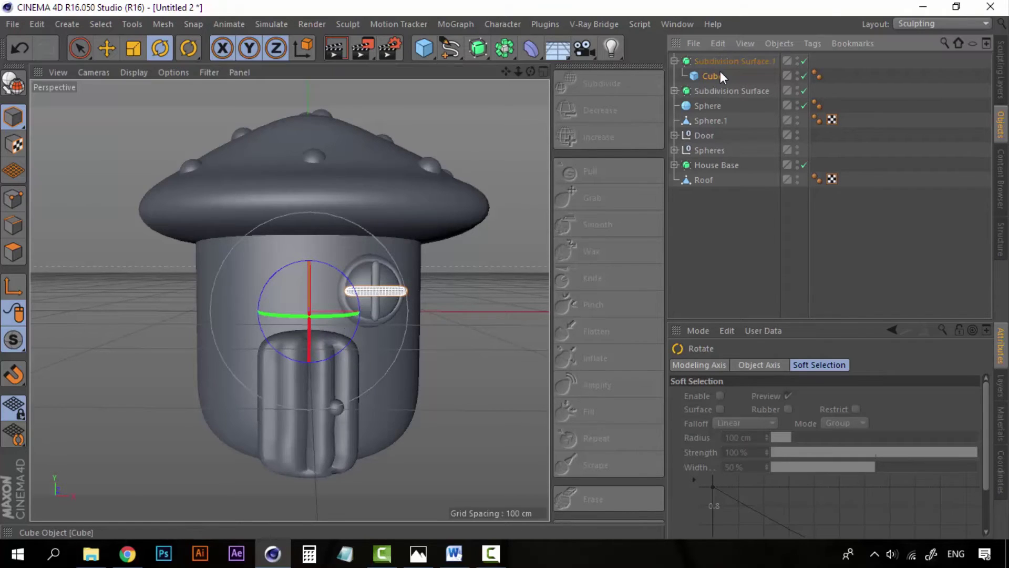
pyautogui.click(712, 76)
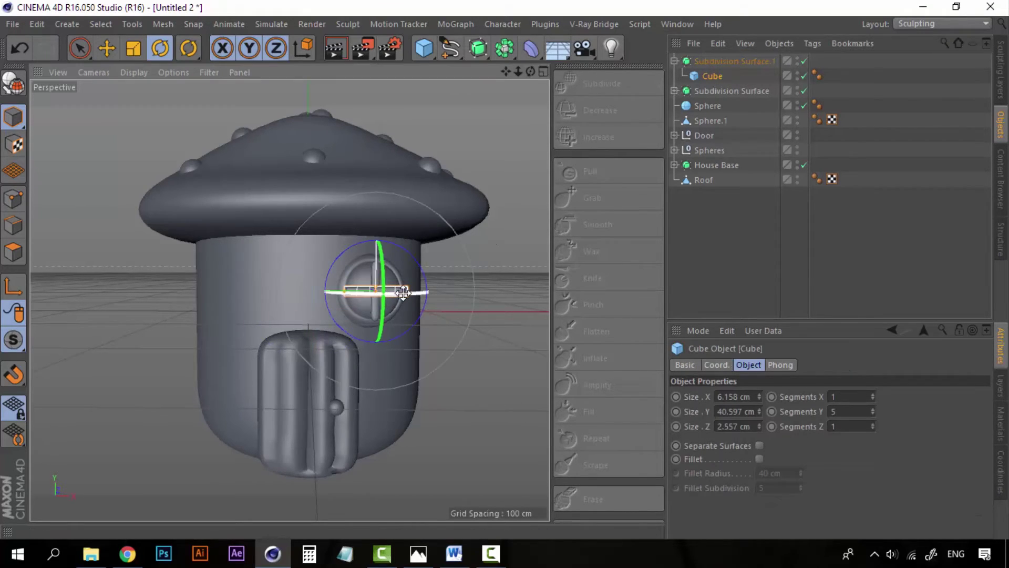
pyautogui.moveTo(399, 293); pyautogui.dragTo(406, 292)
pyautogui.click(706, 228)
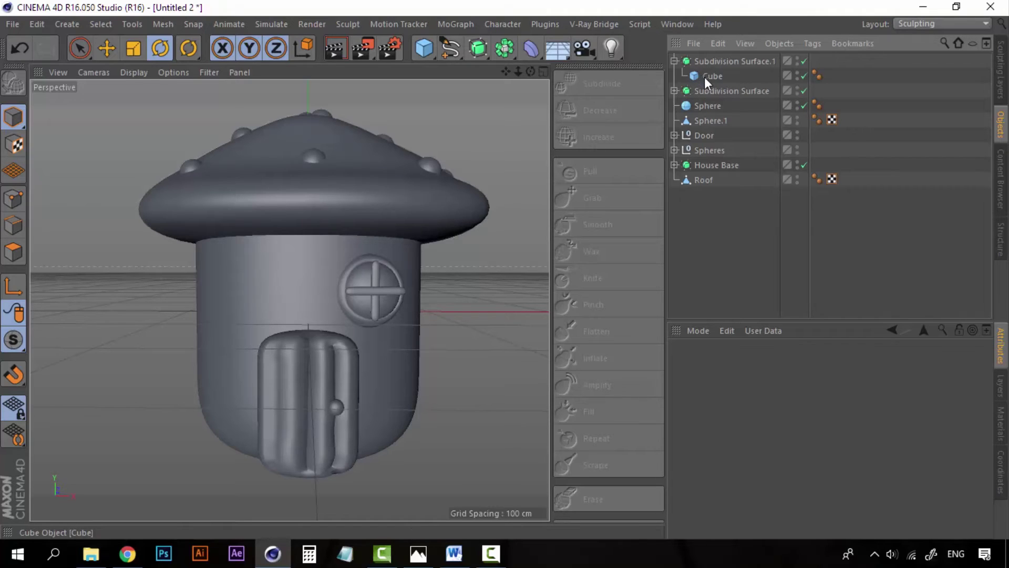
# - Group the two bars and window sphere into one null
pyautogui.click(721, 62)
pyautogui.keyDown('shift'); pyautogui.click(710, 120); pyautogui.keyUp('shift')
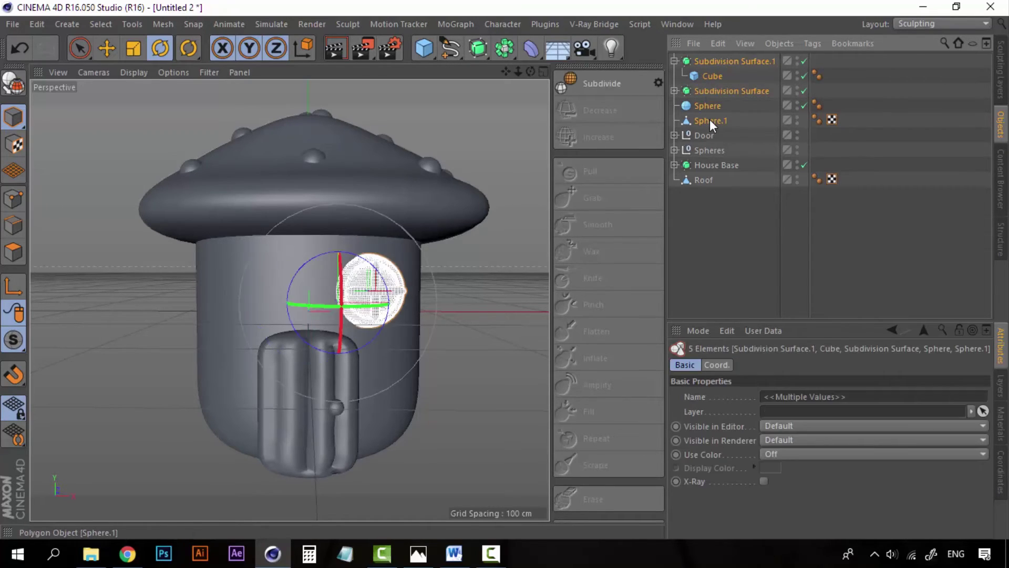
pyautogui.rightClick(710, 121)
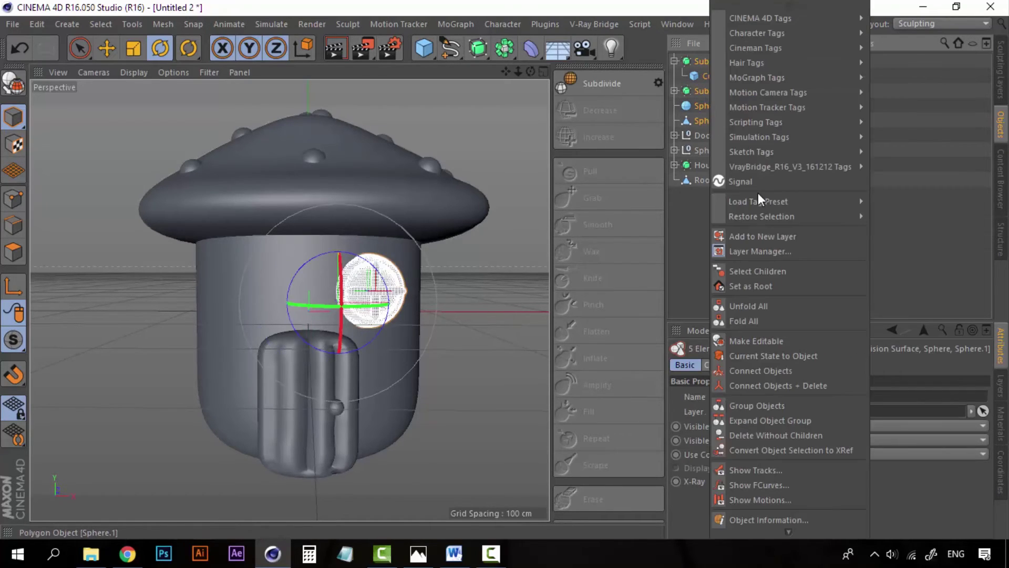
pyautogui.click(784, 406)
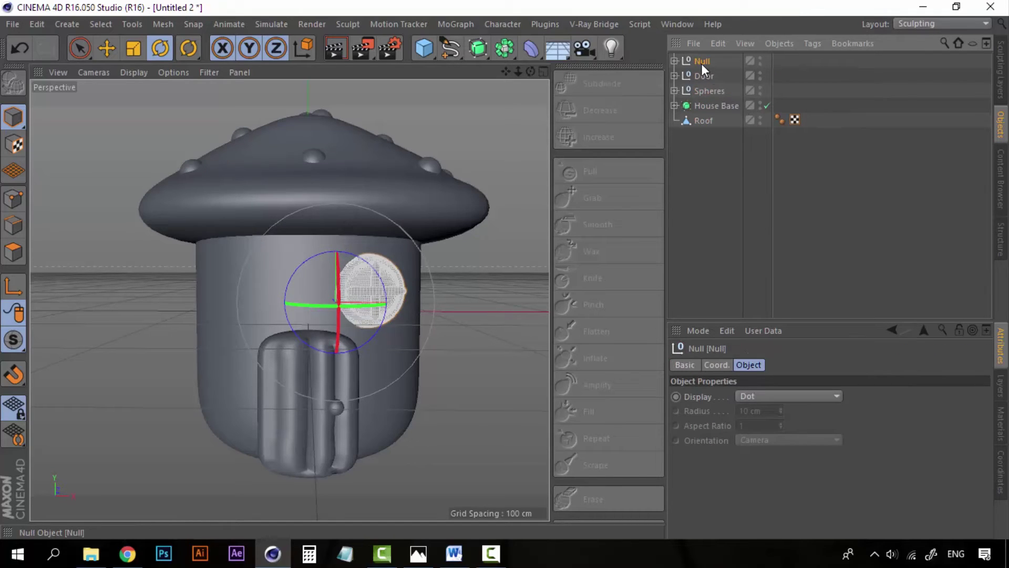
# - Duplicate the window group and place it on the wall's left side
pyautogui.hotkey('ctrl', 'c')
pyautogui.hotkey('ctrl', 'v')
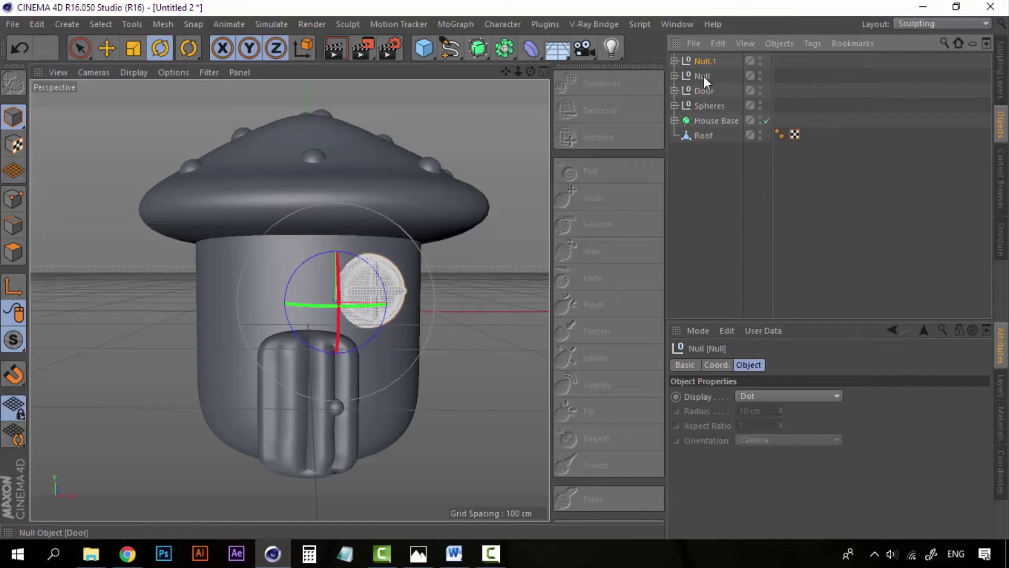
pyautogui.press('e')
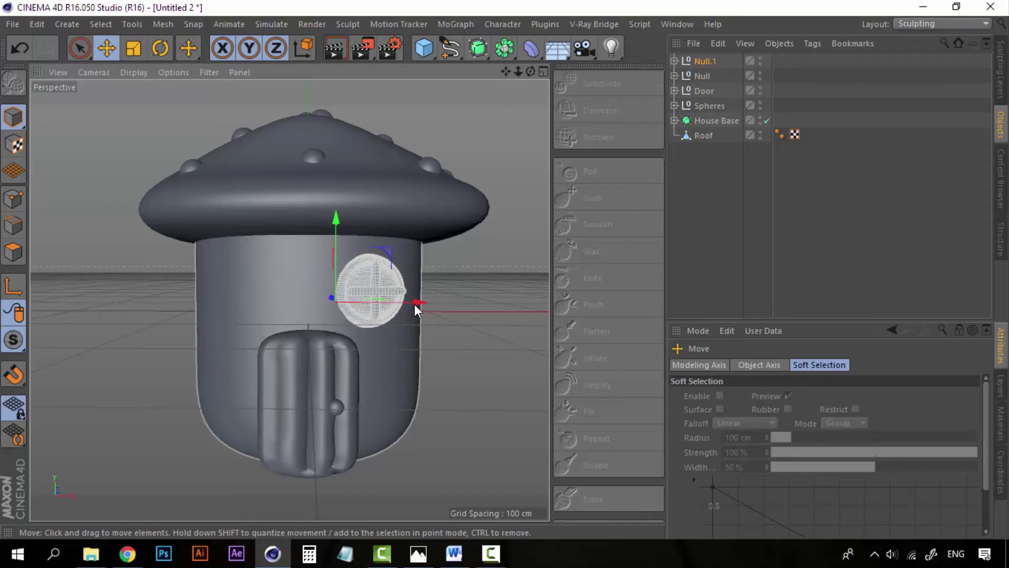
pyautogui.moveTo(391, 301); pyautogui.dragTo(318, 307)
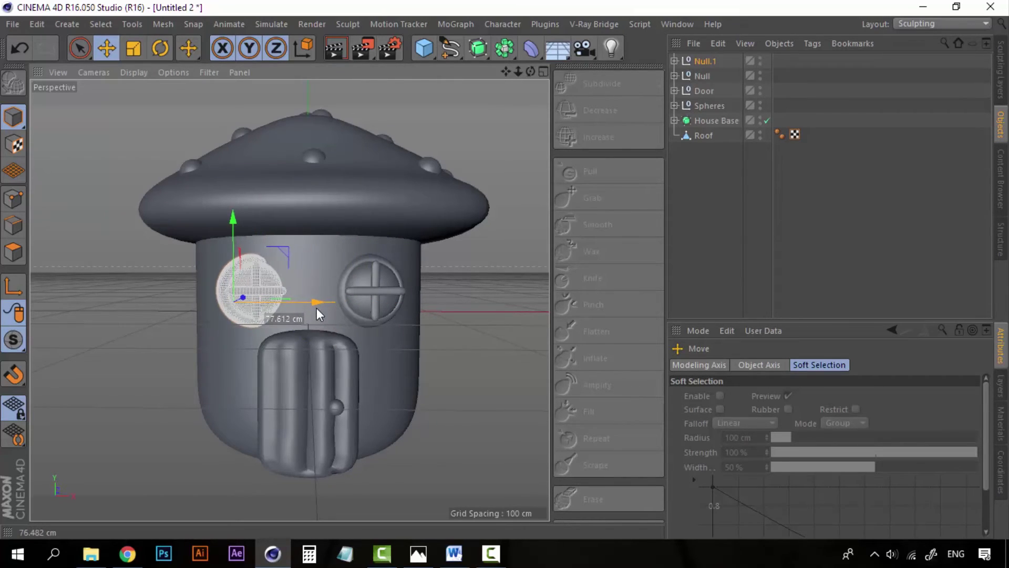
pyautogui.press('r')
pyautogui.moveTo(203, 304); pyautogui.dragTo(176, 303)
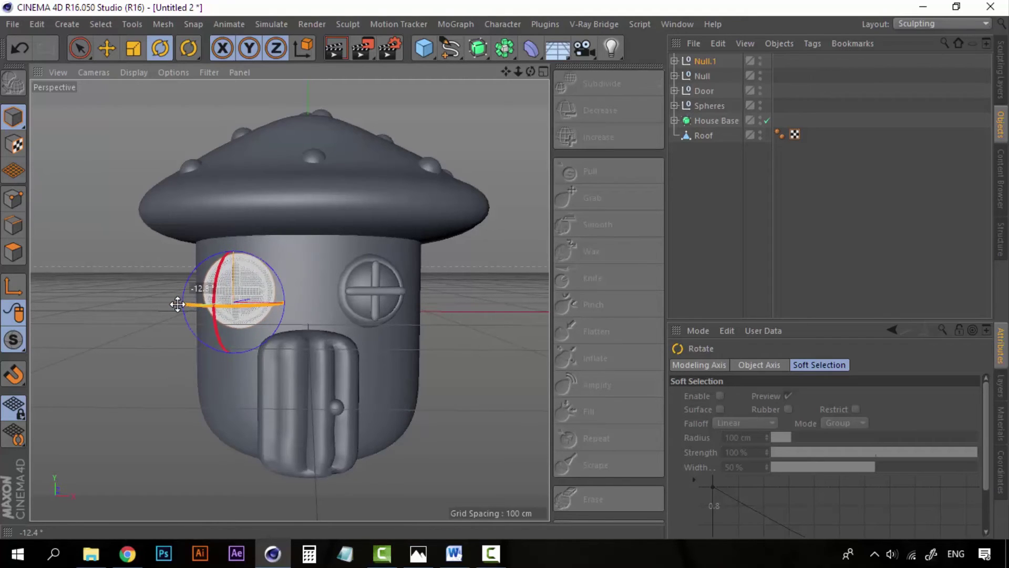
pyautogui.press('e')
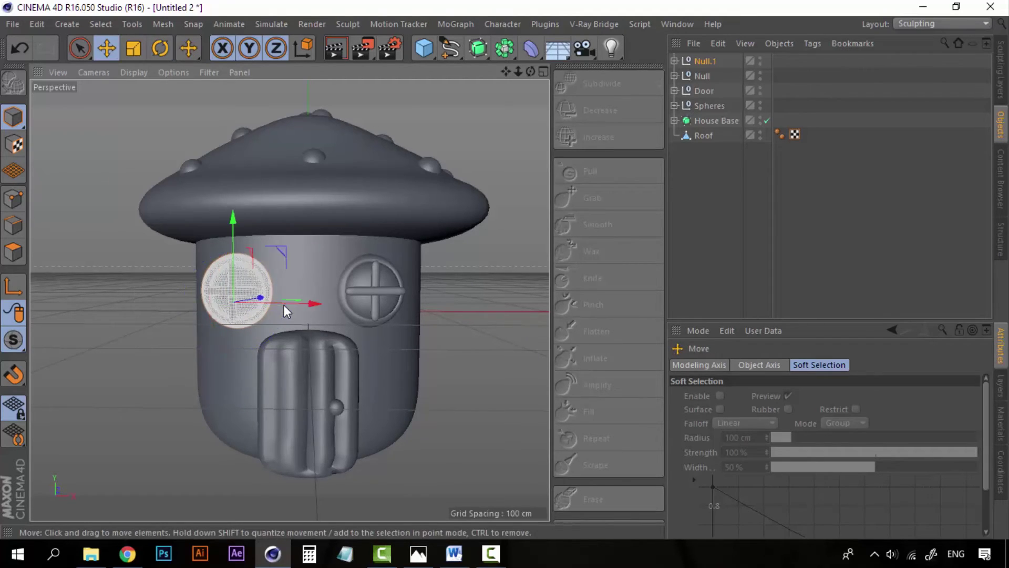
pyautogui.moveTo(308, 303); pyautogui.dragTo(317, 301)
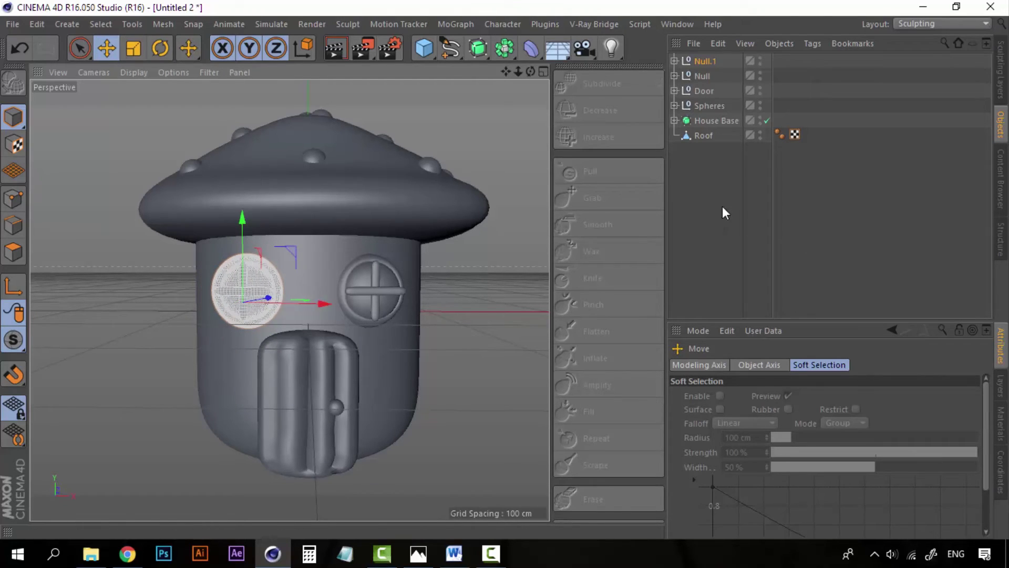
# - Group Null.1 through Roof under a new null named House
pyautogui.click(700, 194)
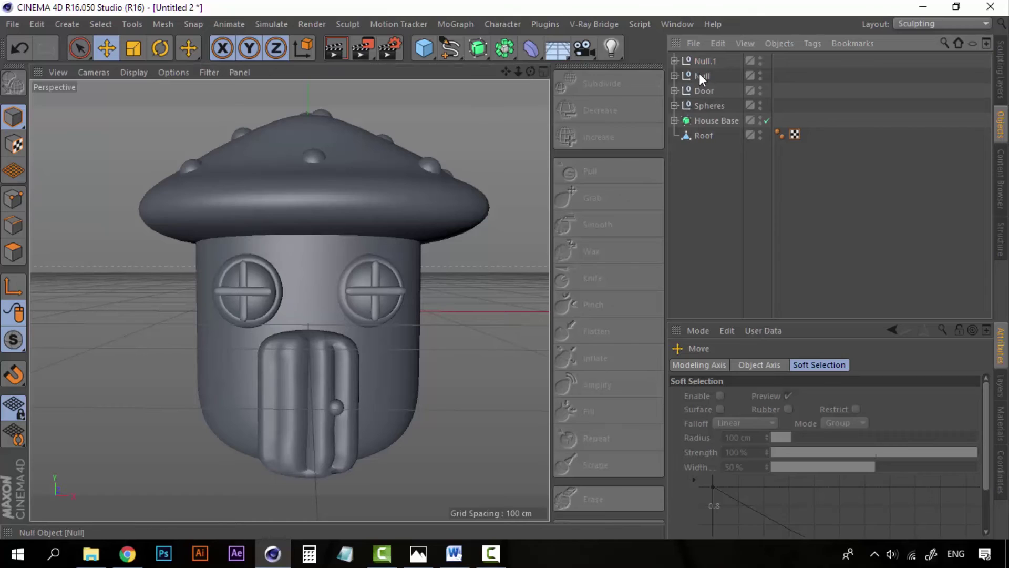
pyautogui.click(674, 60)
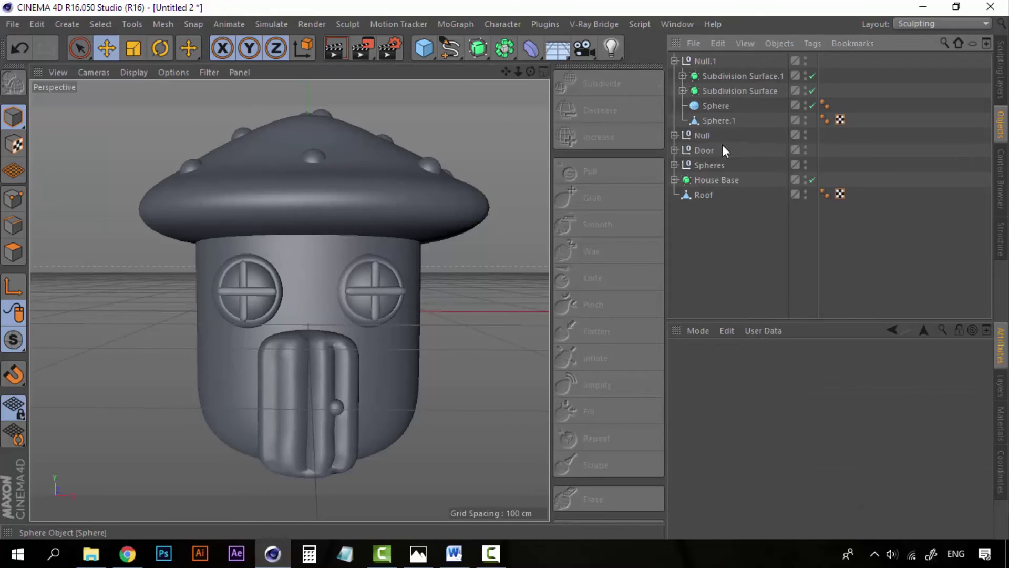
pyautogui.click(674, 60)
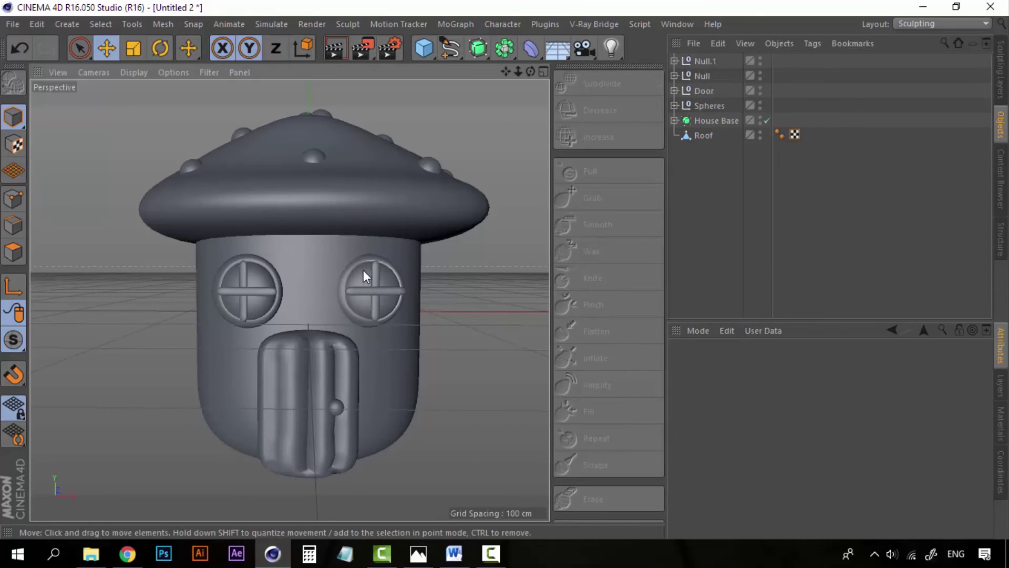
pyautogui.click(704, 61)
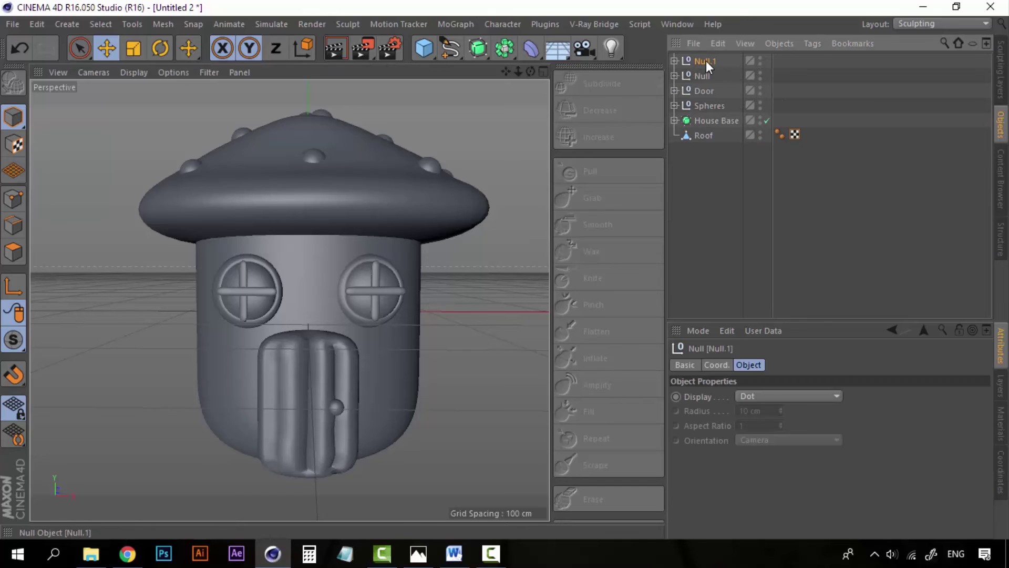
pyautogui.keyDown('shift'); pyautogui.click(709, 137); pyautogui.keyUp('shift')
pyautogui.rightClick(709, 136)
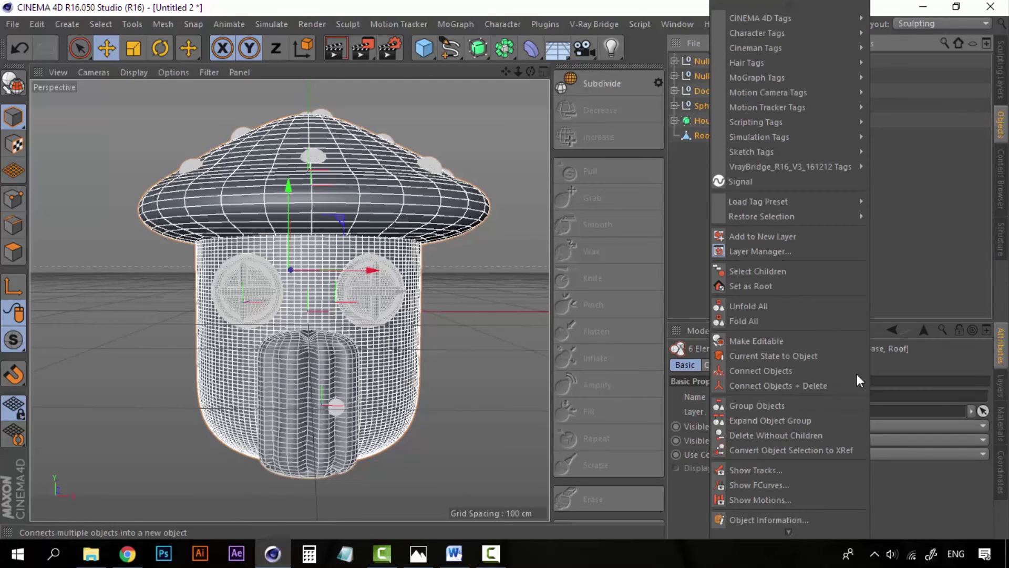
pyautogui.click(803, 401)
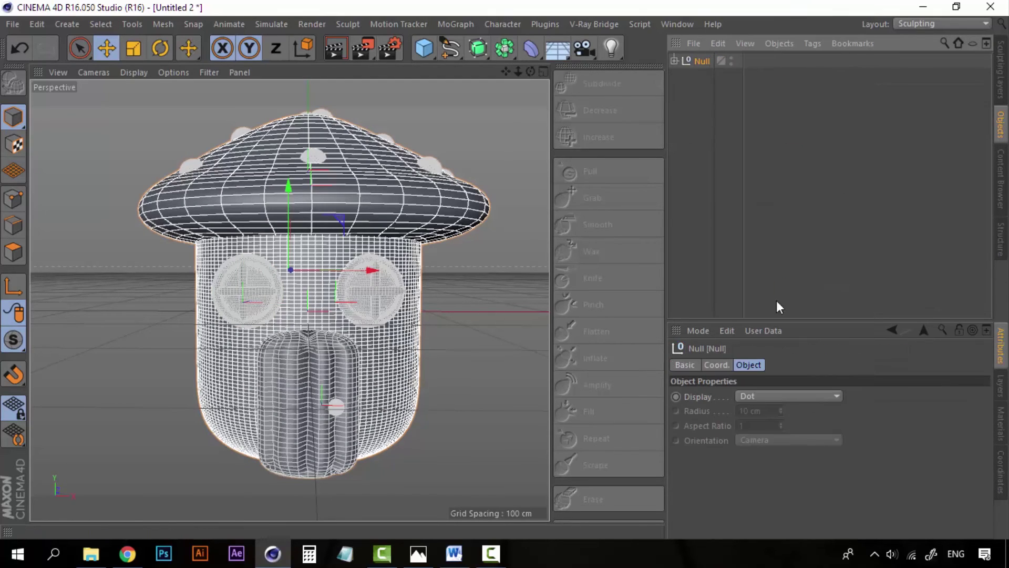
pyautogui.doubleClick(701, 62)
pyautogui.write('House')
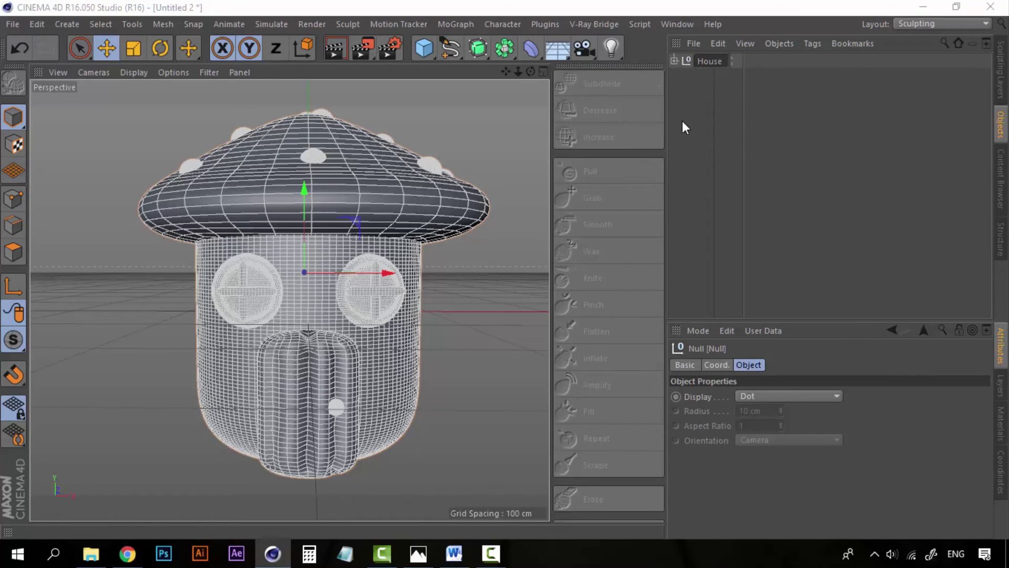
pyautogui.press('Return')
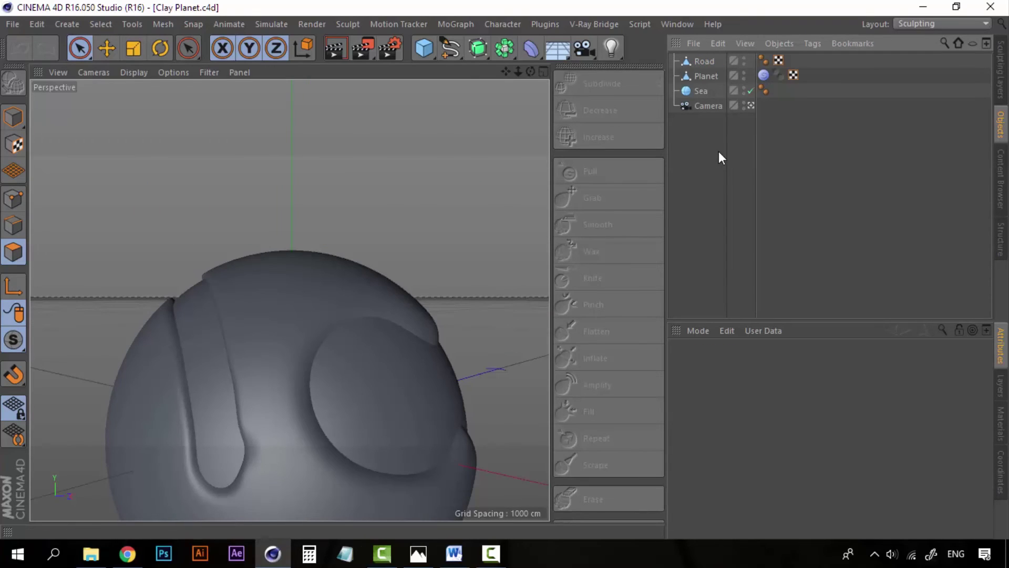
# - Paste the House, rotate it about 54 degrees, and lower it onto the planet's top
pyautogui.hotkey('ctrl', 'v')
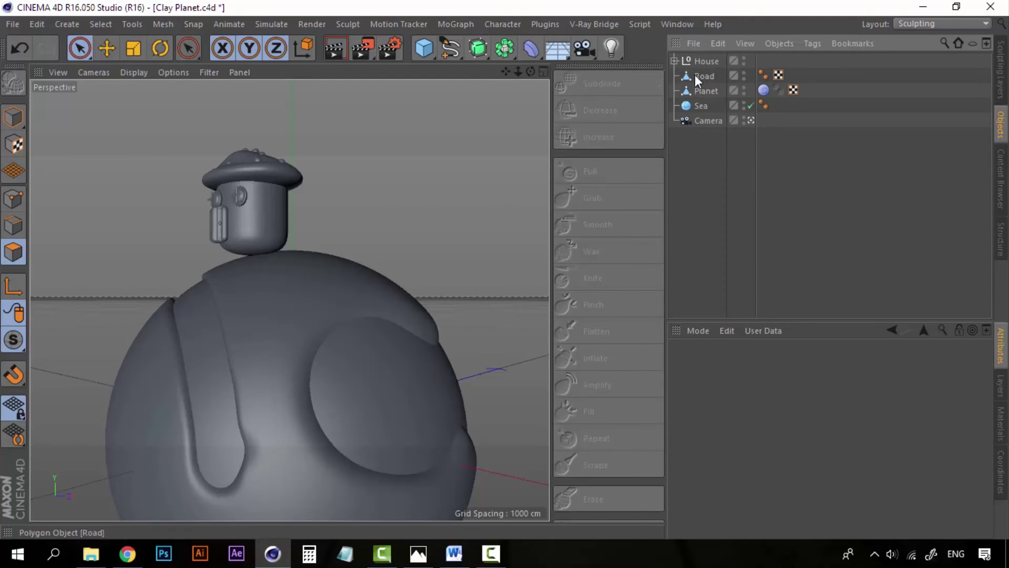
pyautogui.click(703, 64)
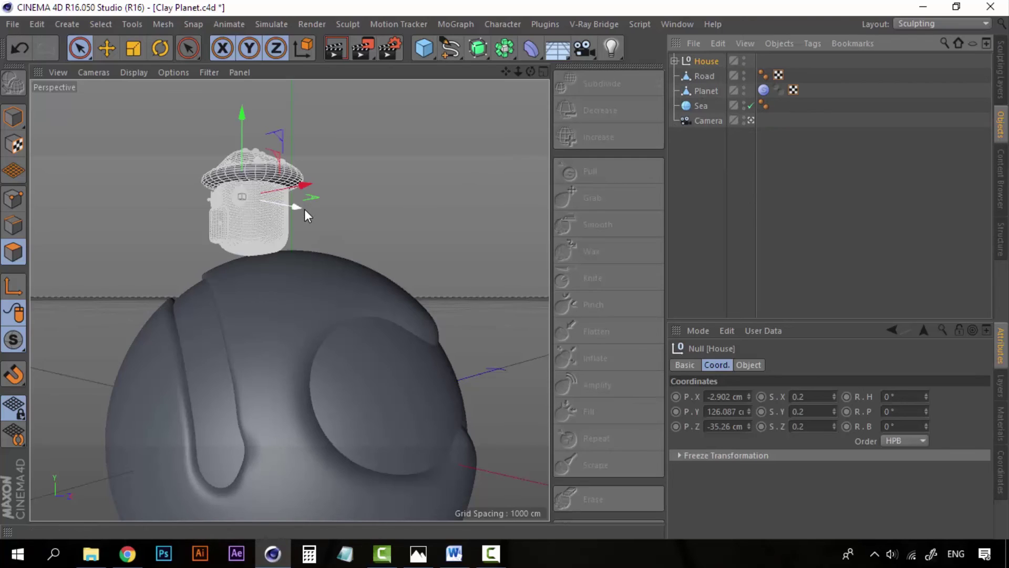
pyautogui.press('r')
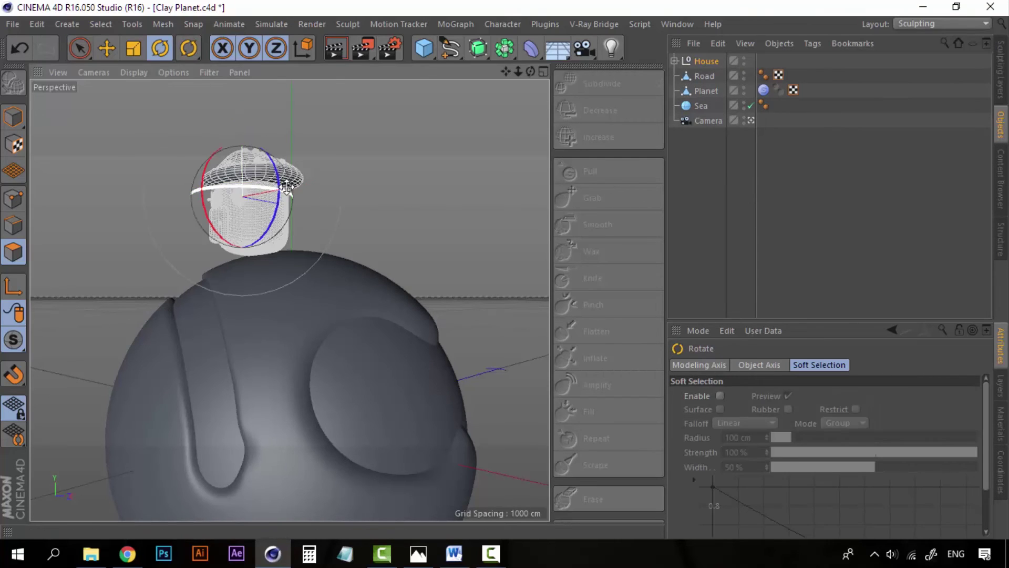
pyautogui.moveTo(287, 187); pyautogui.dragTo(367, 185)
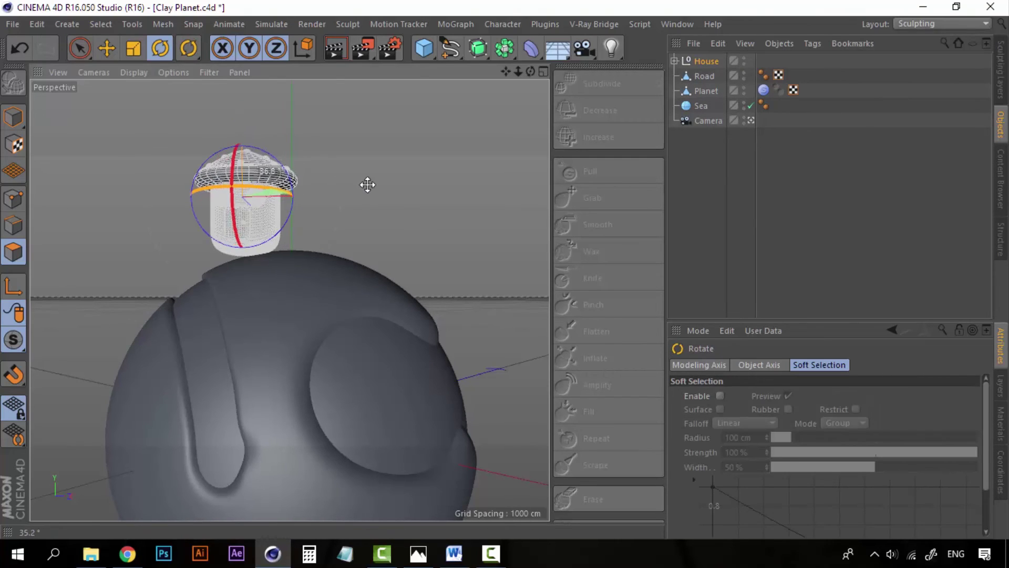
pyautogui.moveTo(367, 184); pyautogui.dragTo(369, 184)
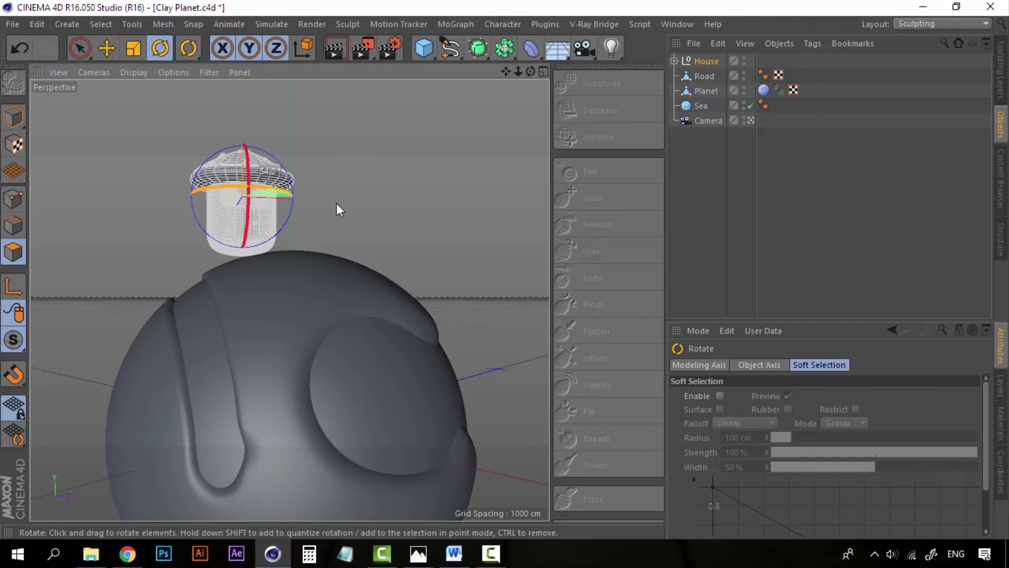
pyautogui.press('e')
pyautogui.moveTo(301, 199); pyautogui.dragTo(254, 206)
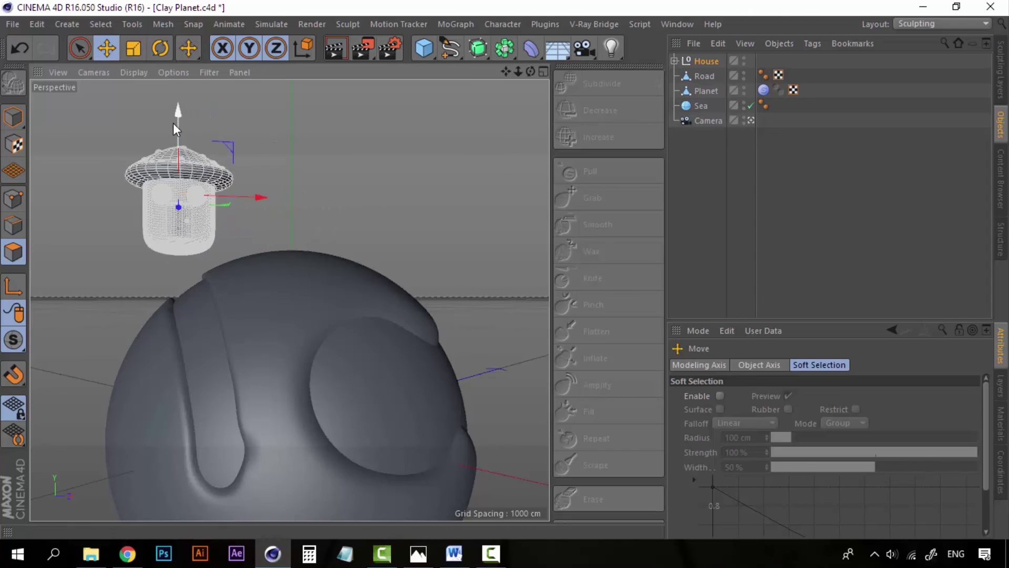
pyautogui.moveTo(174, 128); pyautogui.dragTo(174, 168)
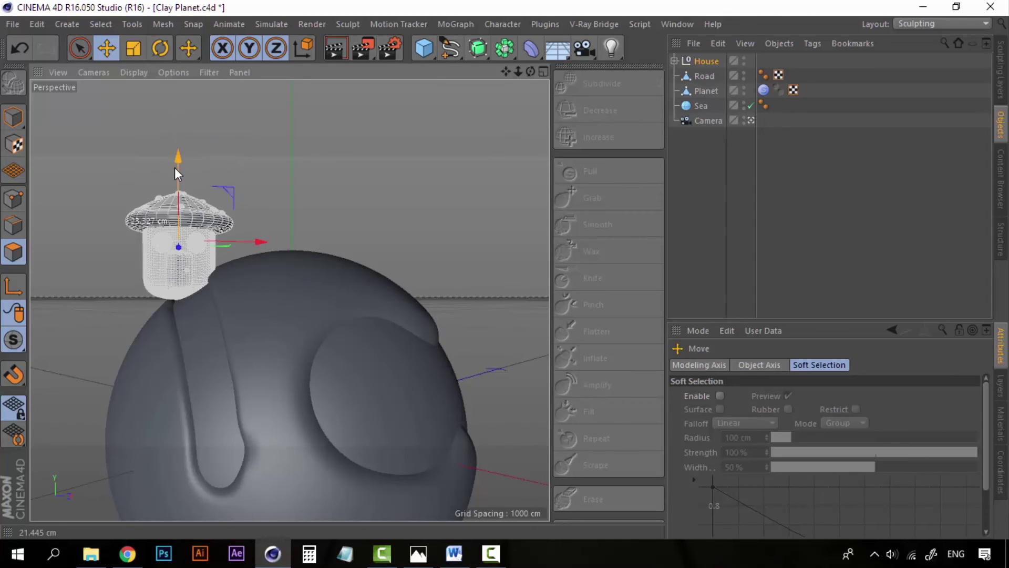
# - Tilt the House to lean with the planet and nudge it onto the surface
pyautogui.press('r')
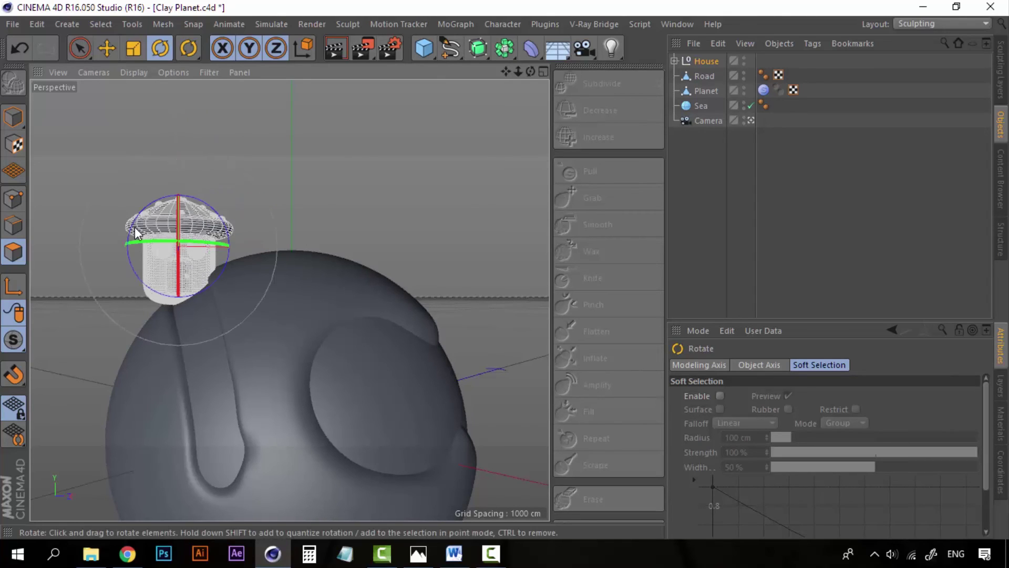
pyautogui.moveTo(132, 233); pyautogui.dragTo(124, 255)
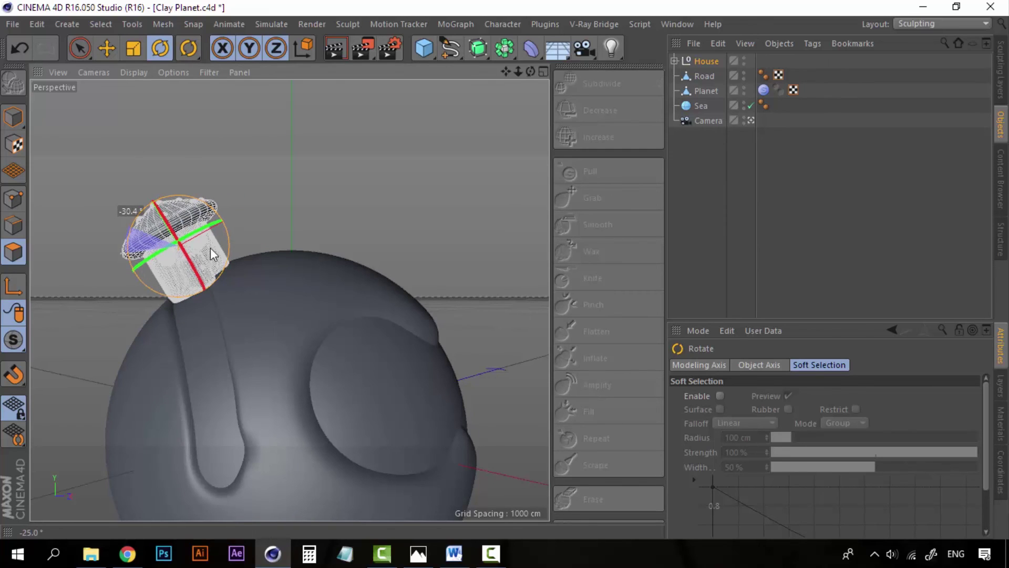
pyautogui.moveTo(213, 255); pyautogui.dragTo(201, 241)
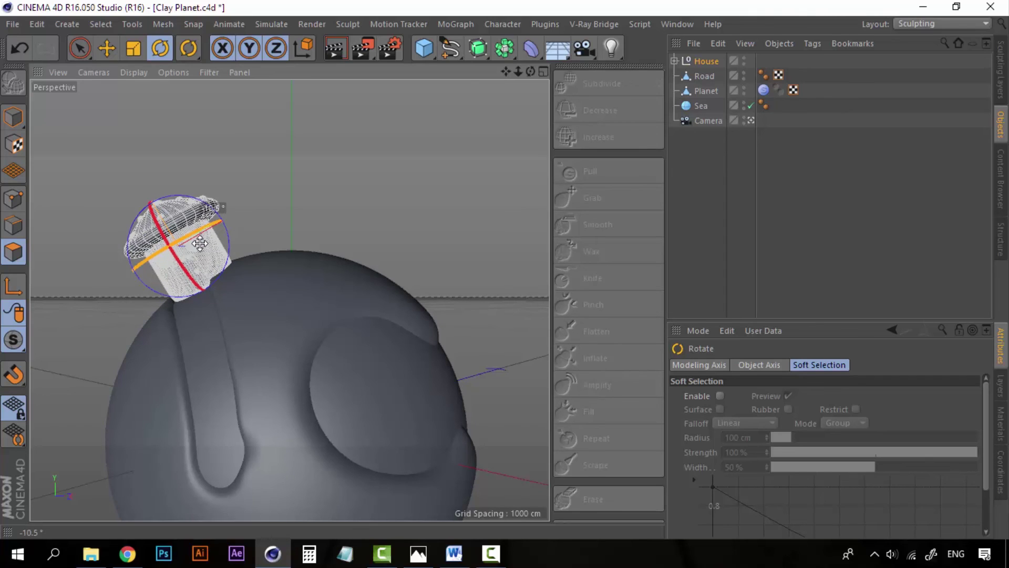
pyautogui.moveTo(201, 241); pyautogui.dragTo(203, 241)
pyautogui.press('e')
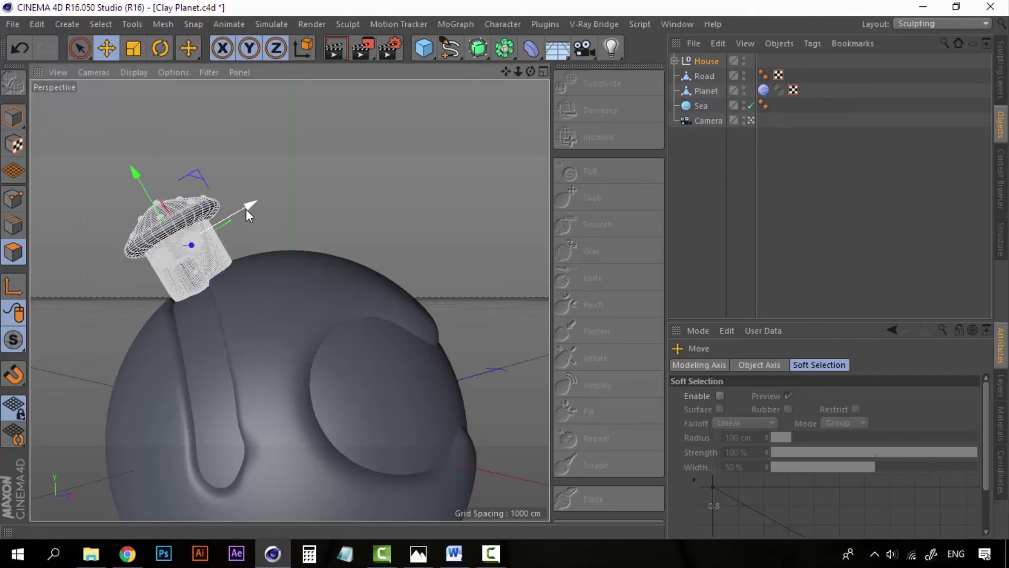
pyautogui.moveTo(246, 209); pyautogui.dragTo(238, 216)
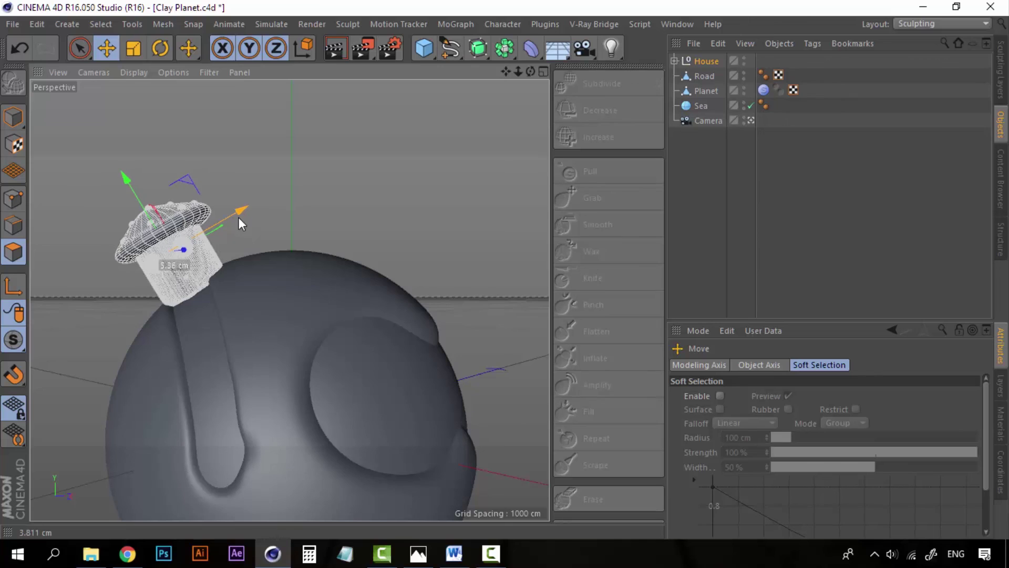
pyautogui.click(697, 183)
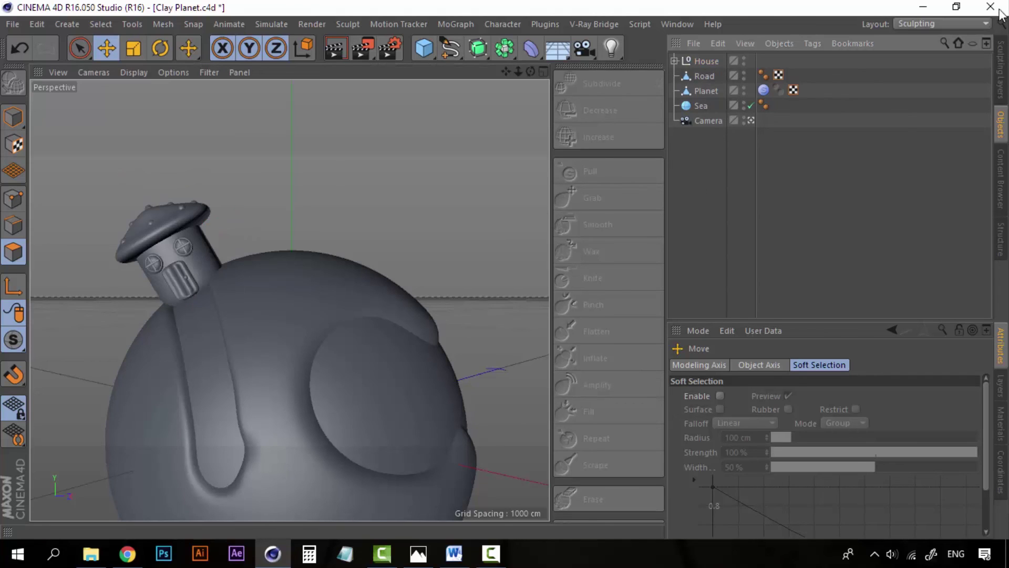
# - Switch the interface layout to Standard from the Layout dropdown
pyautogui.click(959, 21)
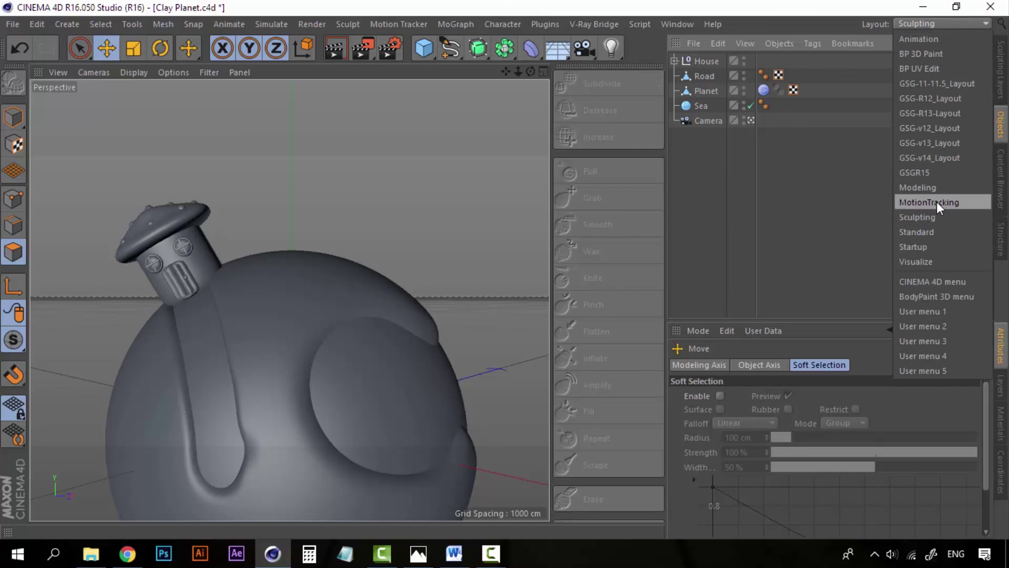
pyautogui.click(939, 231)
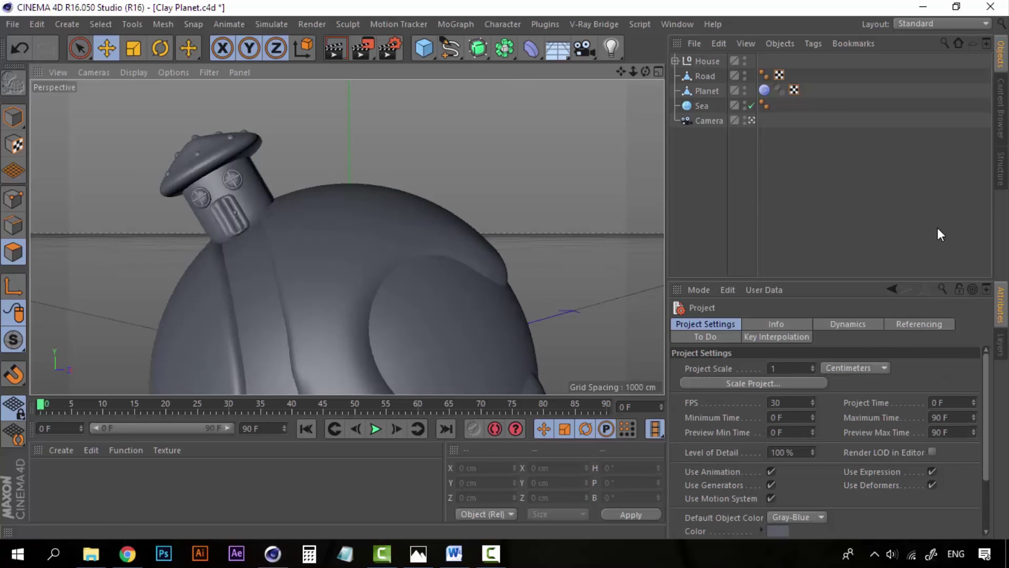